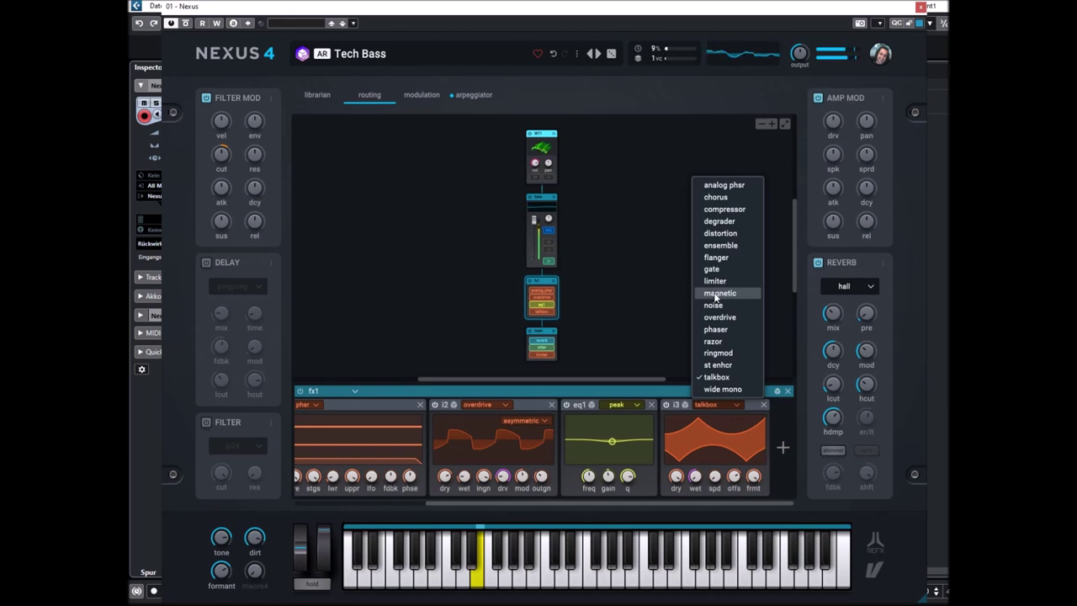
Step: Try the stereo enhancer in the fx1 chain's last insert slot, and switch the slot to the ensemble effect
click(732, 406)
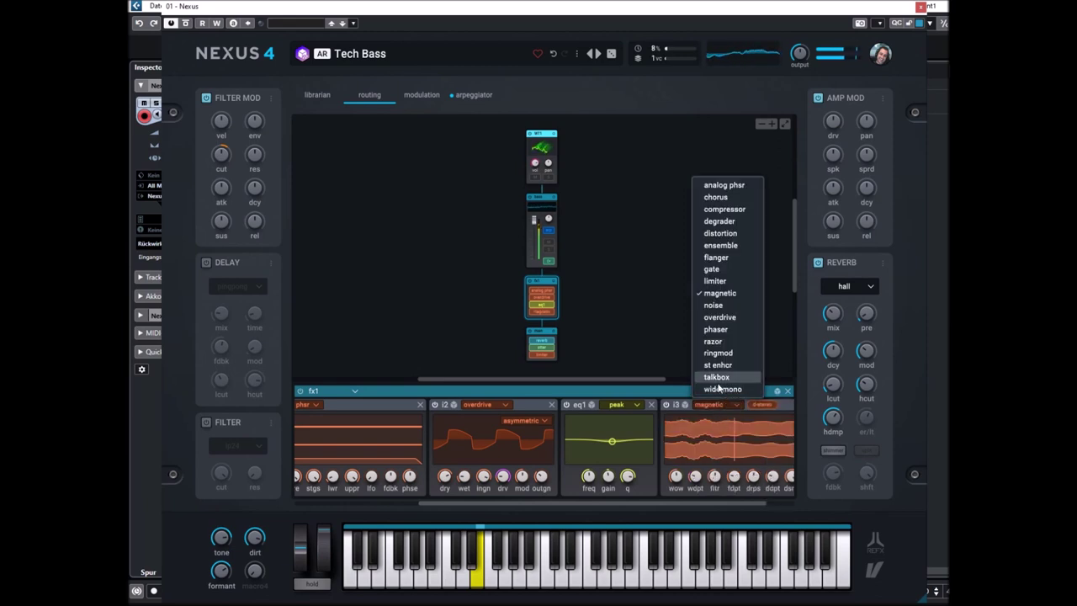
click(715, 365)
click(731, 405)
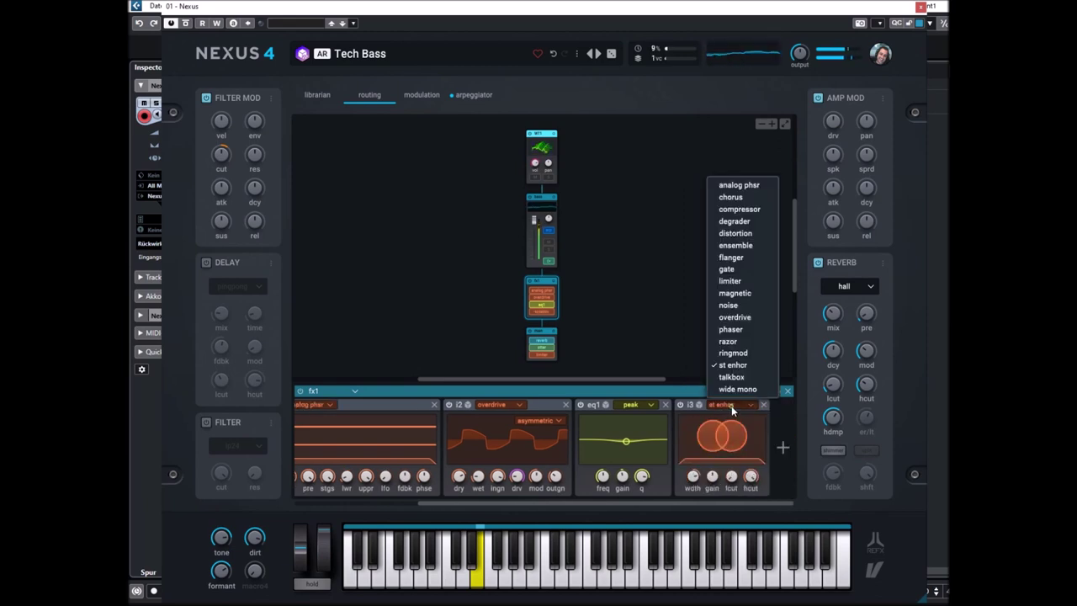
click(738, 246)
mouse_move(710, 476)
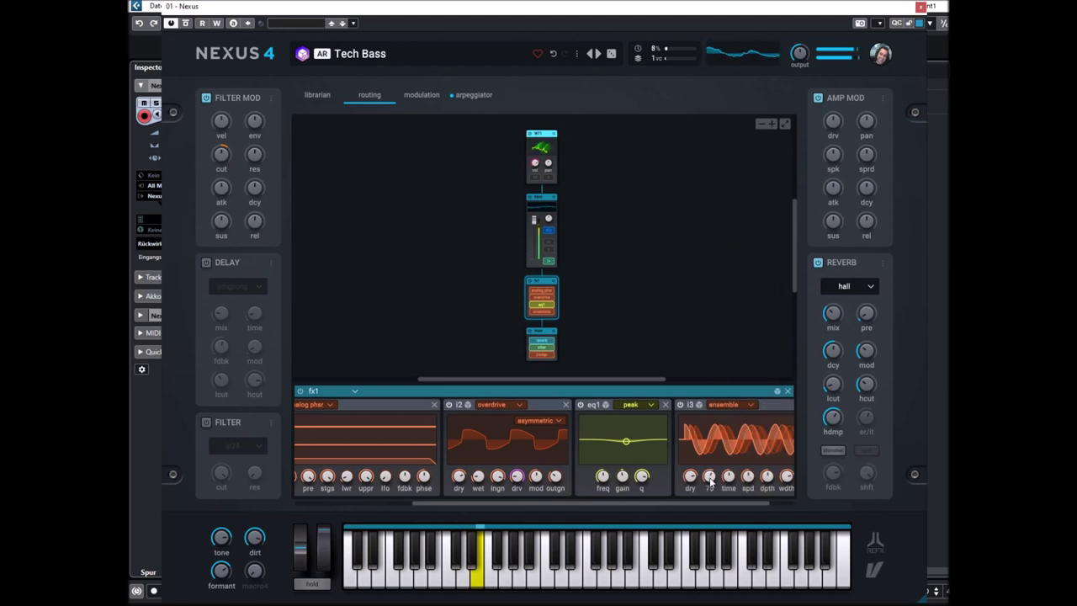
Step: Reshape the fx1 EQ peak into a boost at a higher frequency and enable the pingpong delay
mouse_move(626, 442)
mouse_down()
mouse_move(628, 428)
mouse_move(650, 429)
mouse_move(620, 446)
mouse_move(609, 431)
mouse_move(632, 431)
mouse_up()
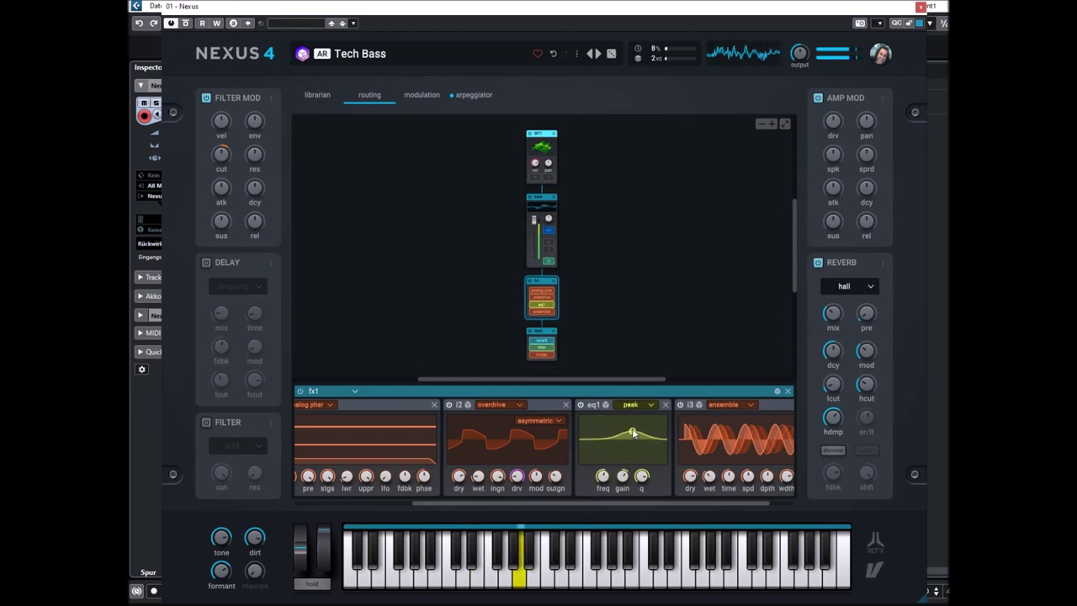
click(206, 263)
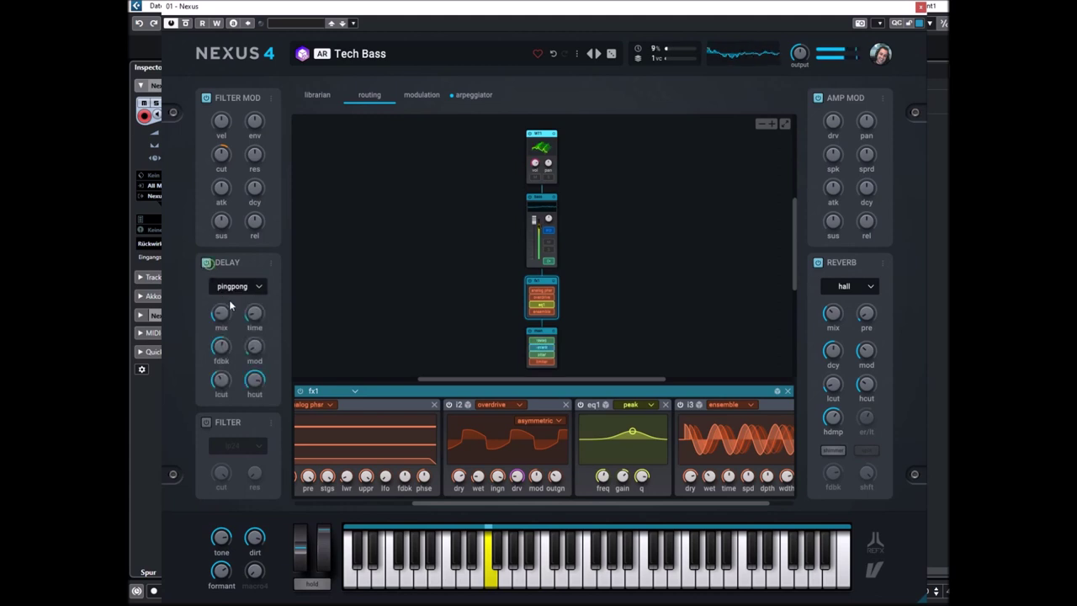
drag(632, 432, 649, 428)
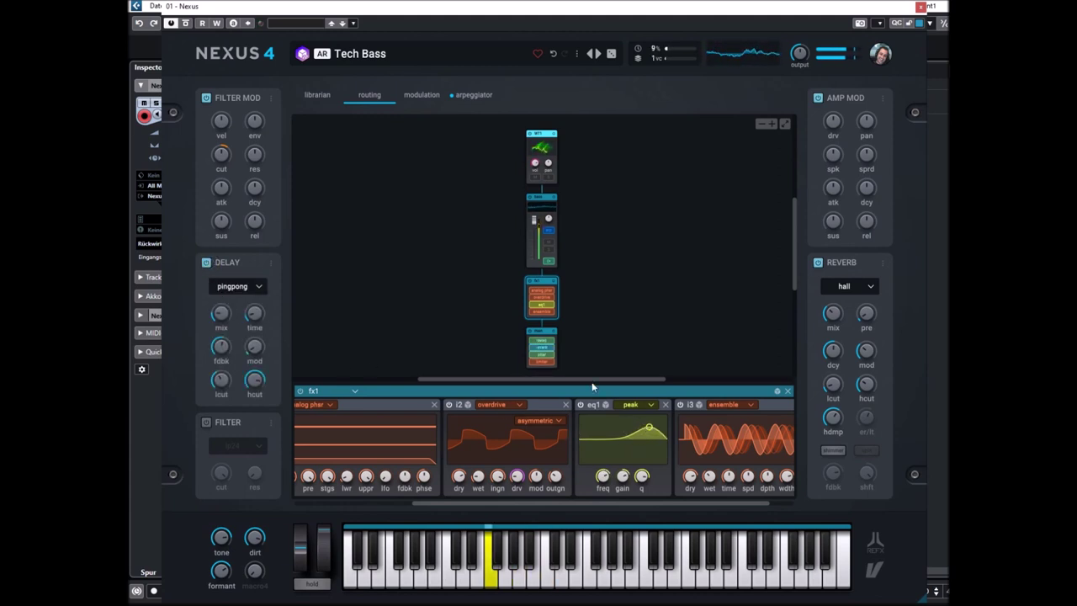
Step: Open the settings of the WT1 wavetable oscillator in the Tech Bass routing
click(772, 124)
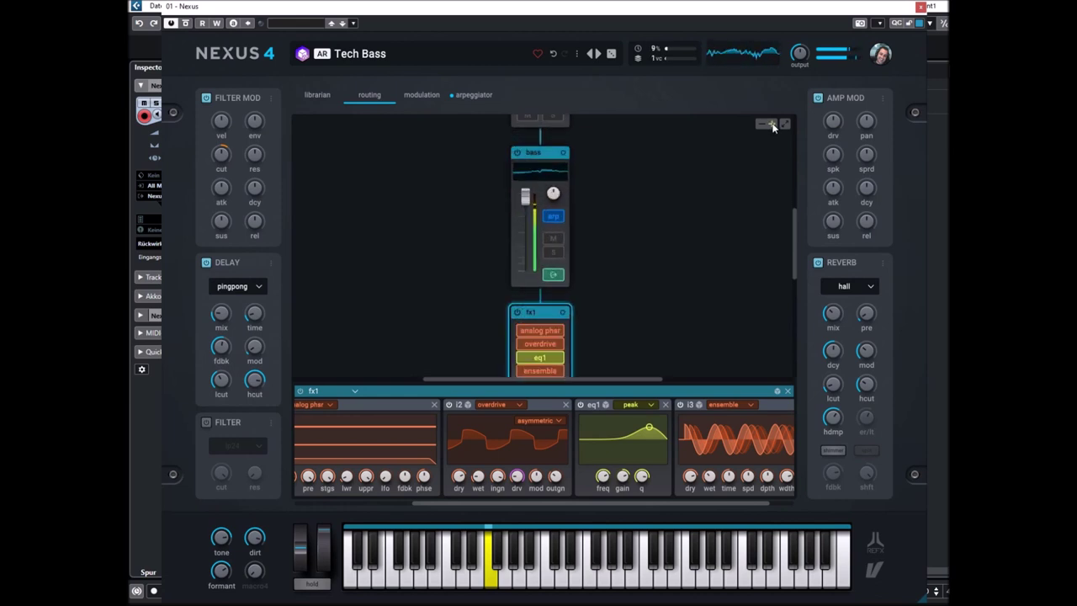
scroll(679, 262, up, 2)
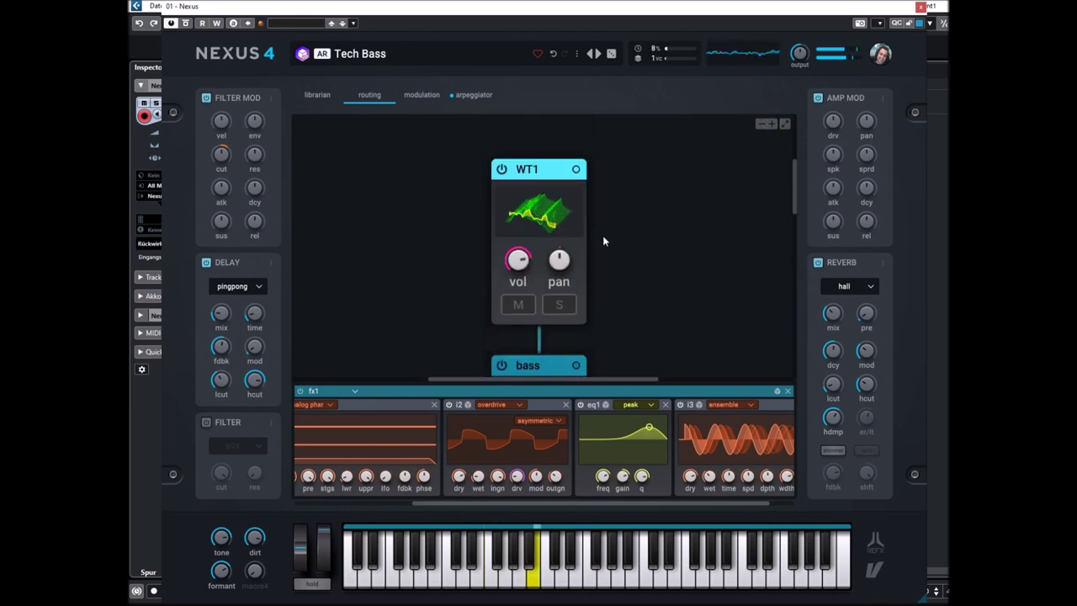
click(531, 174)
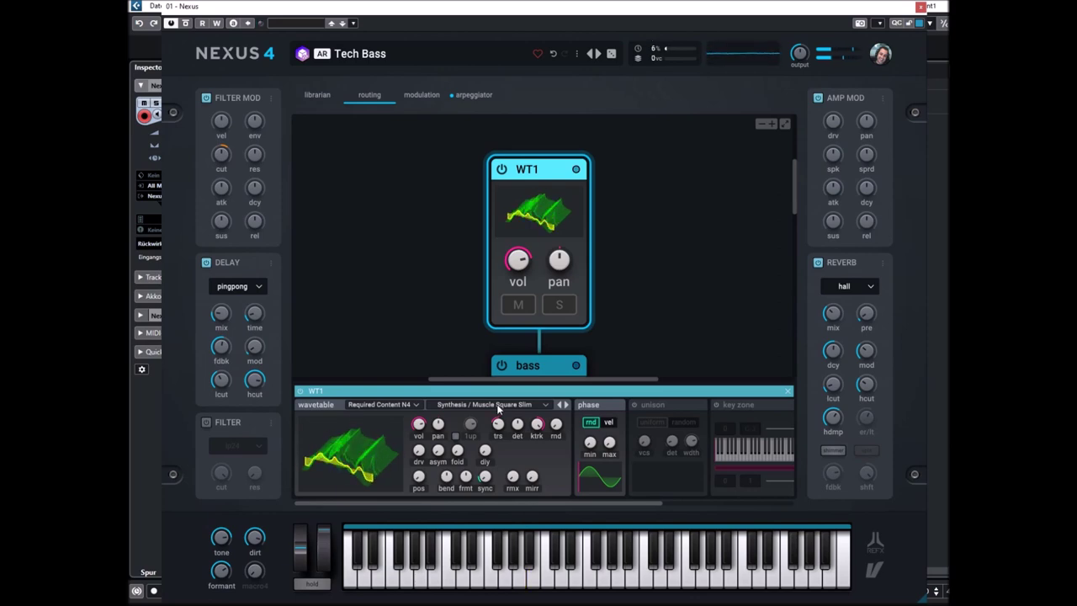
Step: Load the Terra preset and open the settings of its arp layer in the routing
click(598, 54)
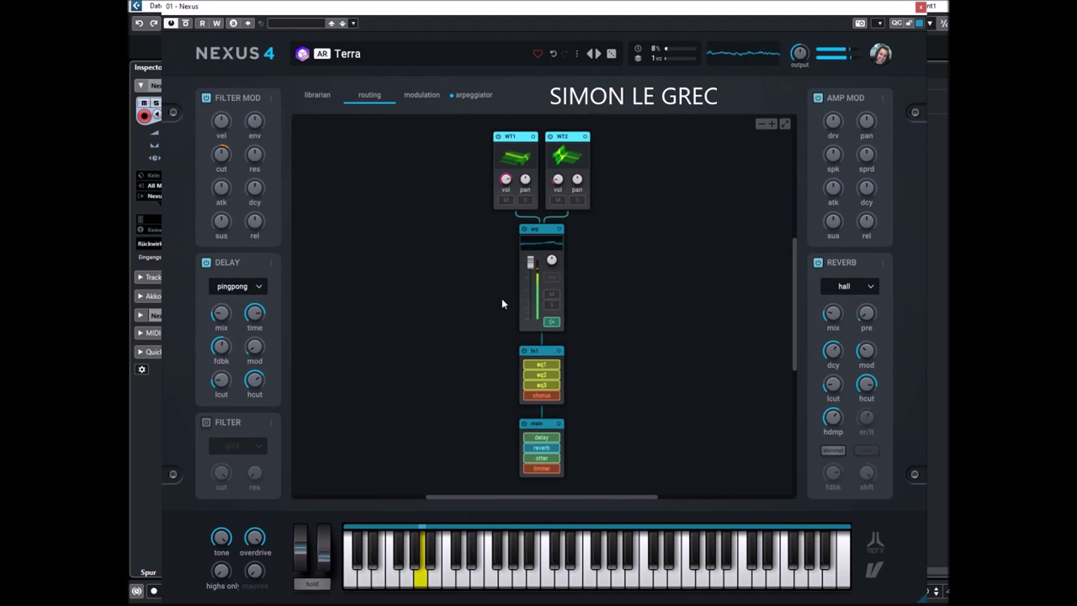
click(772, 125)
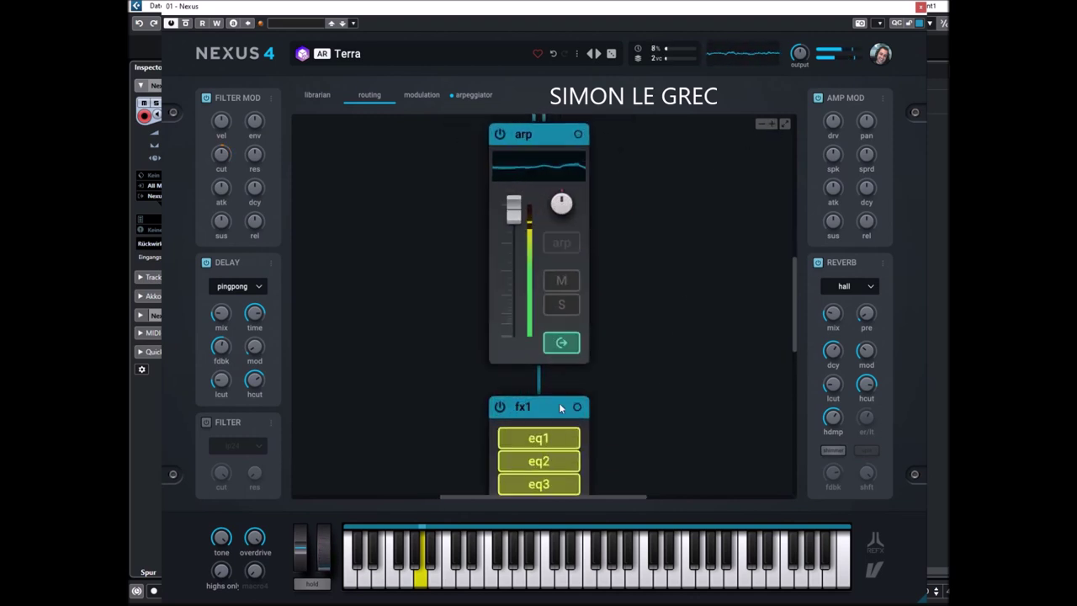
click(535, 136)
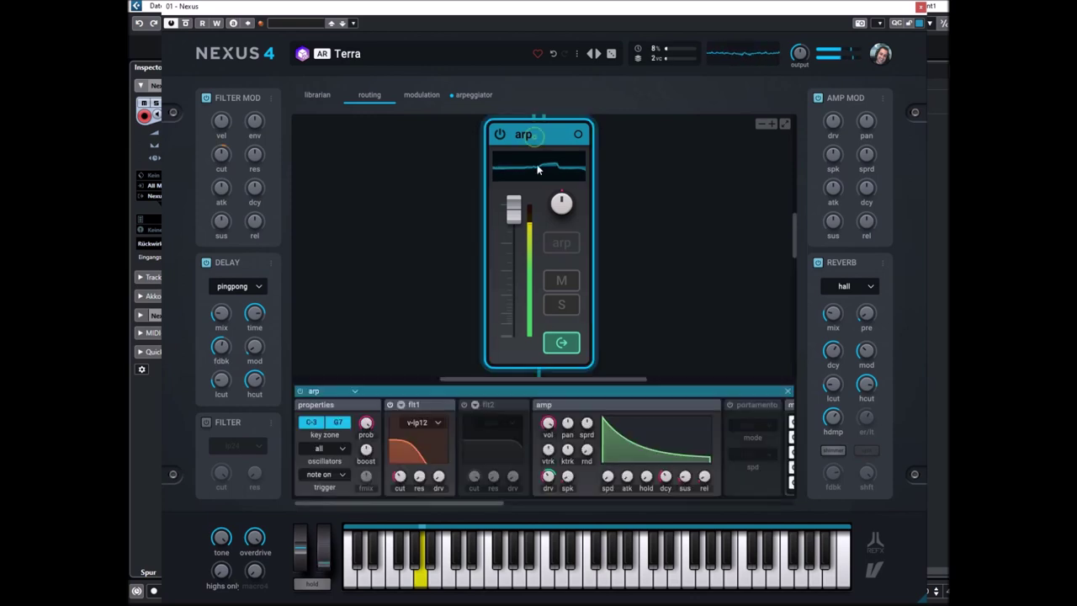
Step: Enable the arp layer's second filter as ffwPos with a lower cutoff, and set the amp drive to 73
click(476, 449)
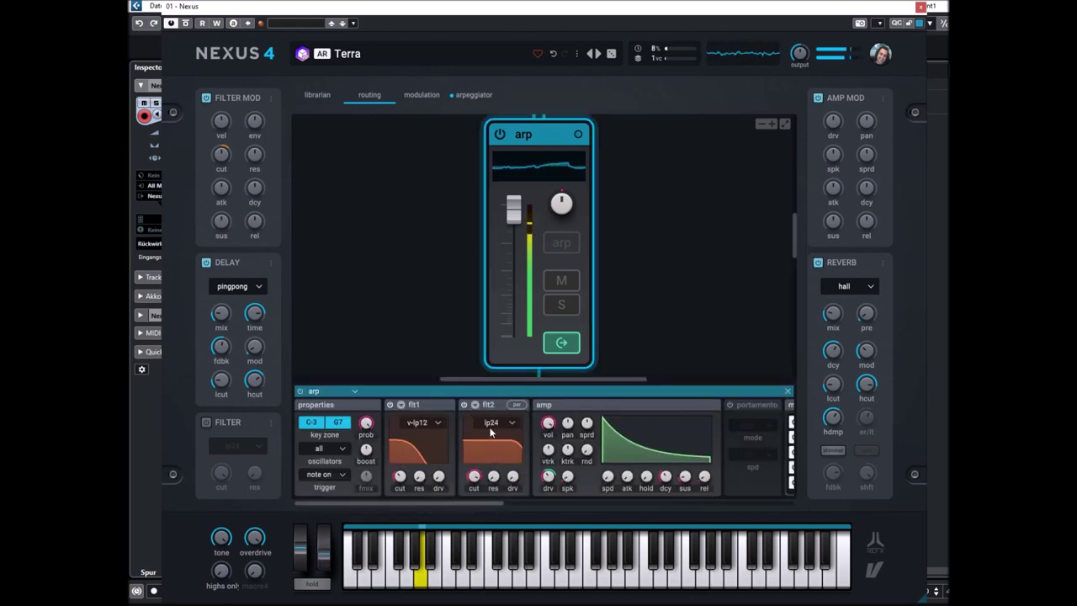
click(491, 424)
click(629, 293)
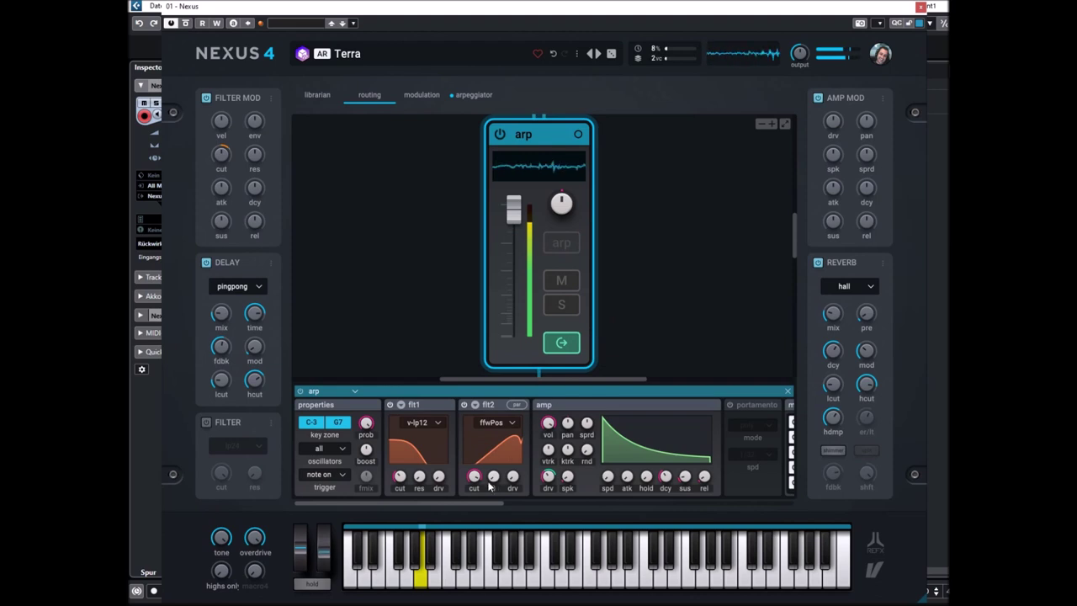
click(547, 477)
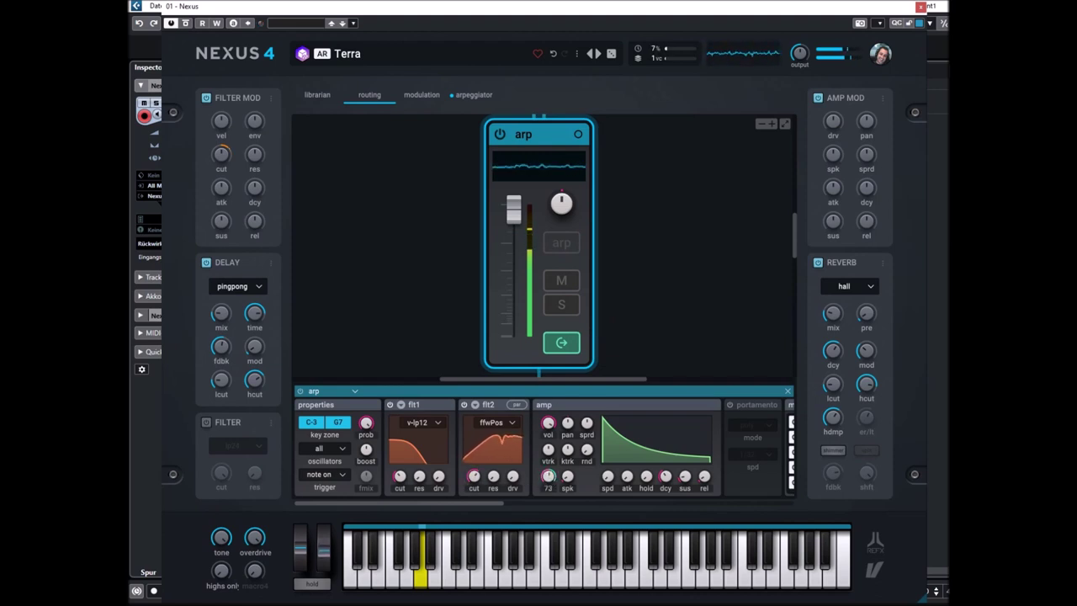
Step: Add a glitch effect after the limiter in the main effects chain
drag(477, 505, 794, 517)
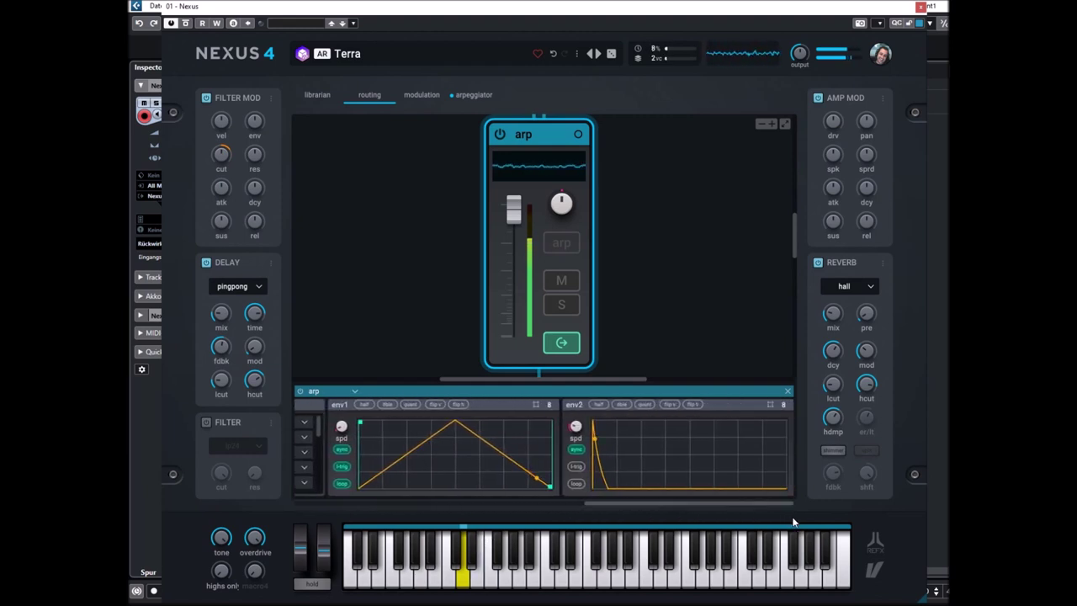
drag(663, 323, 657, 233)
scroll(653, 253, down, 3)
click(532, 272)
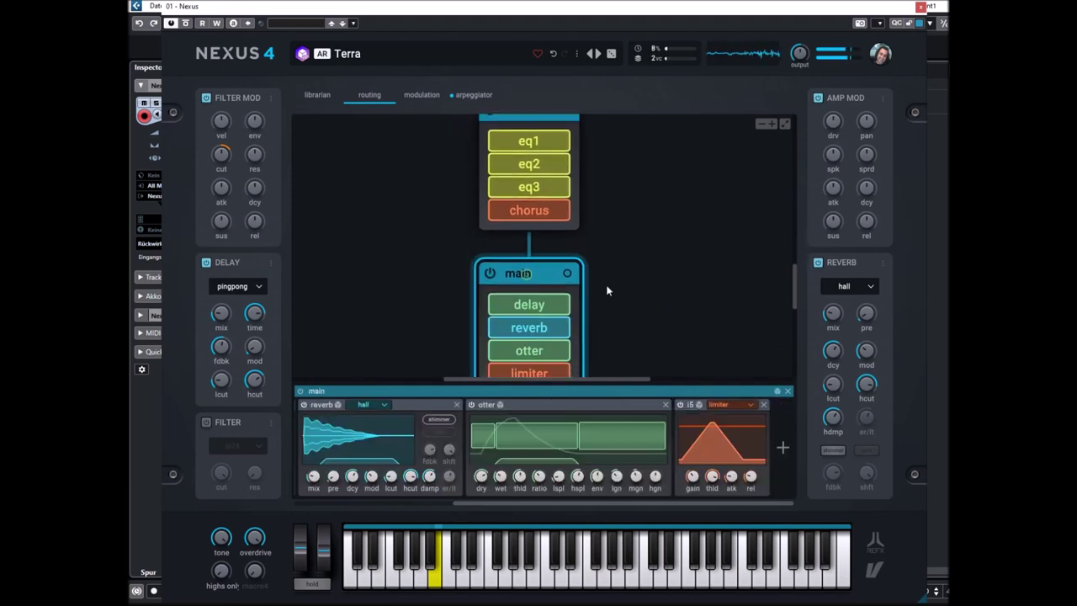
click(783, 448)
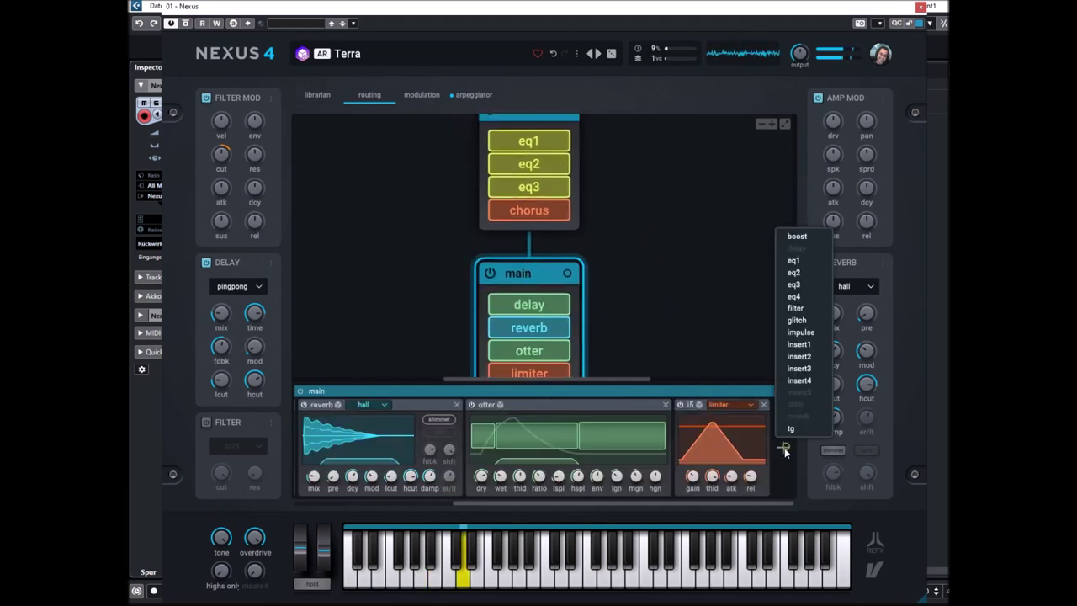
click(796, 320)
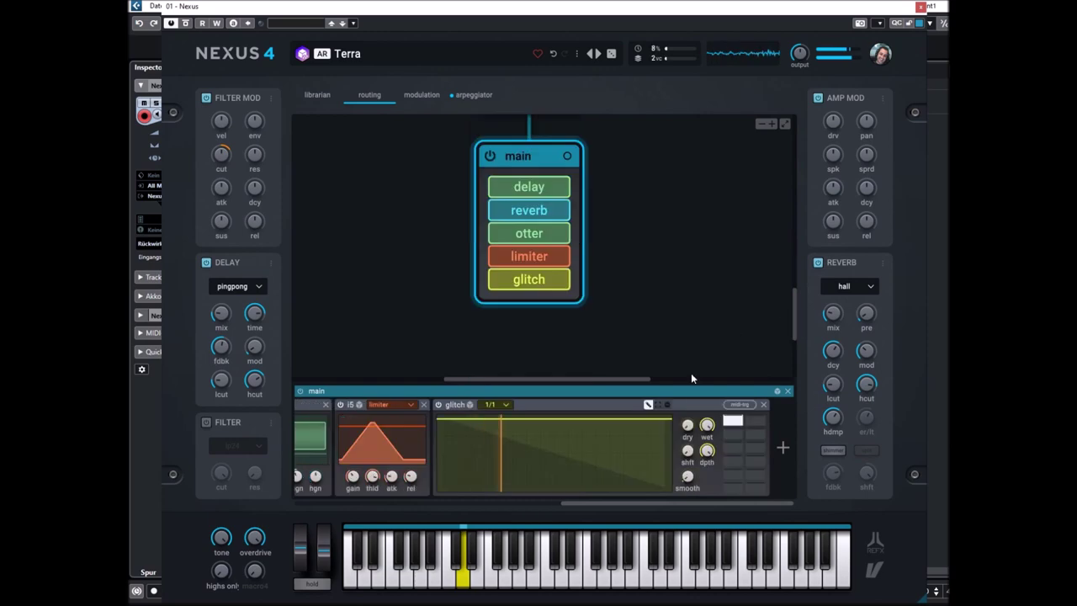
drag(465, 419, 445, 409)
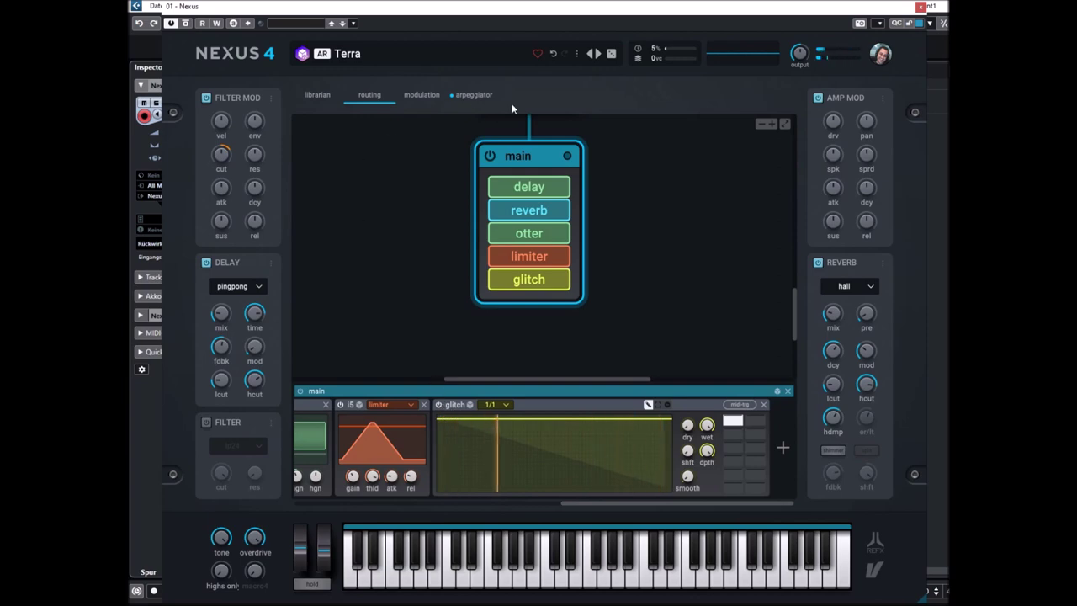
Step: Load the Tropical Vibes arpeggio preset from the ROM Extension 4 library
click(316, 95)
click(608, 338)
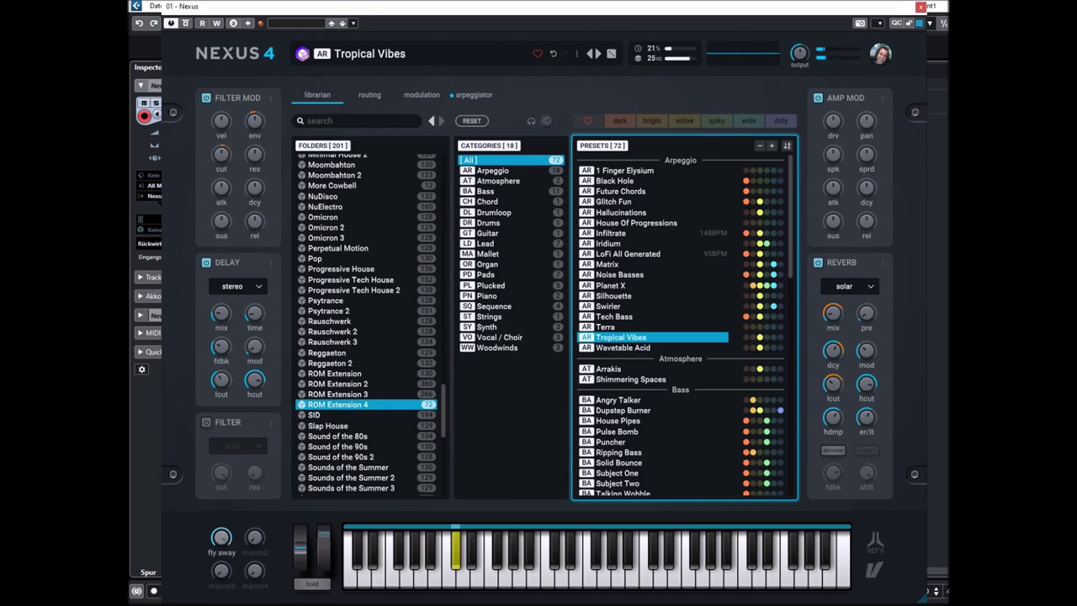
mouse_move(219, 153)
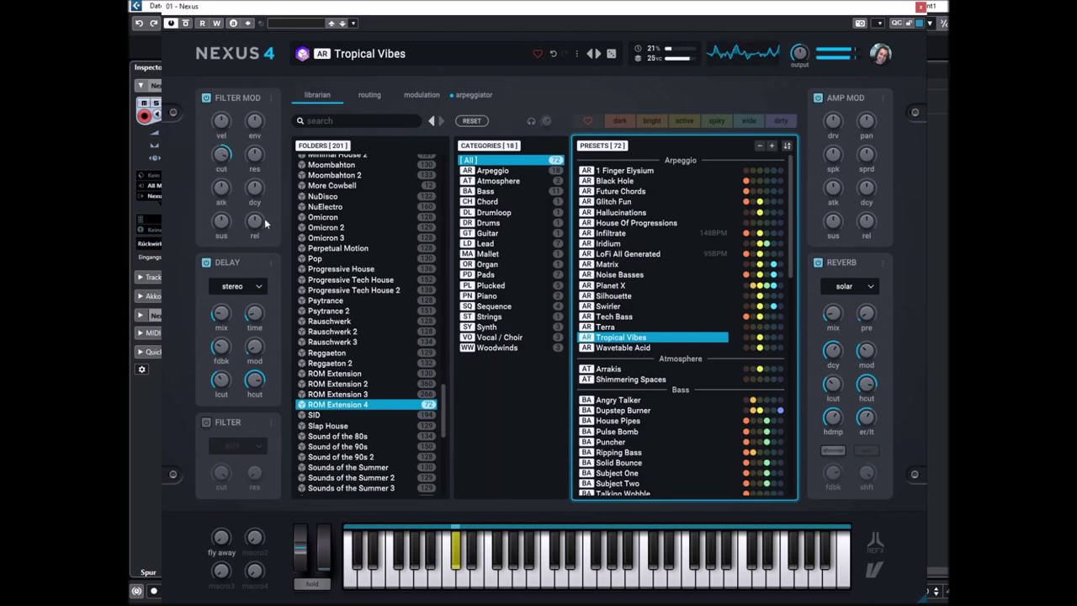
Step: Load the Wavetable Acid preset and enable unison on its WT1 oscillator
click(609, 350)
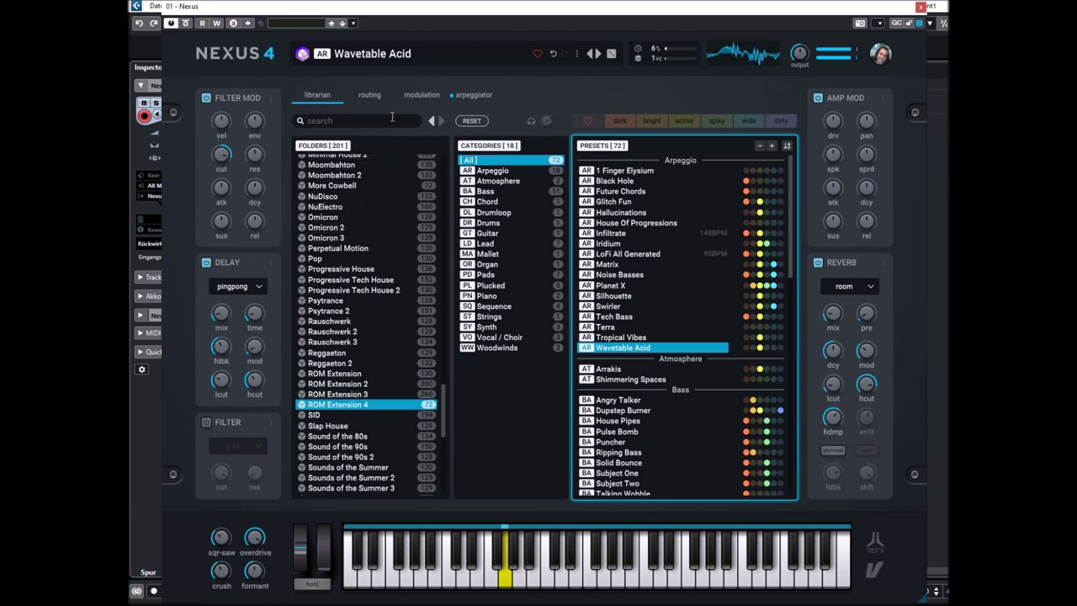
click(370, 95)
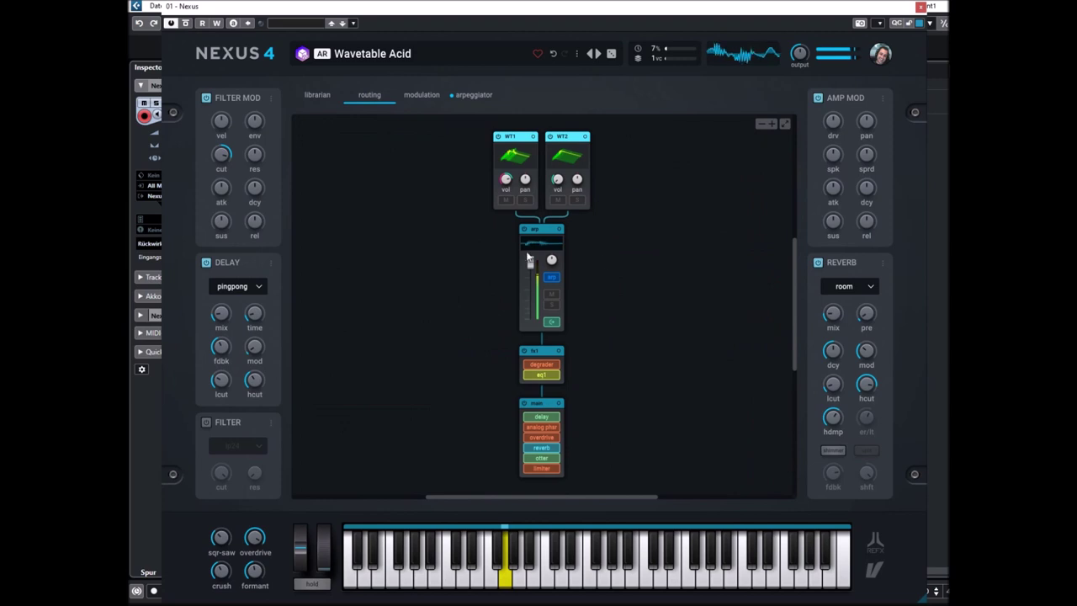
click(514, 143)
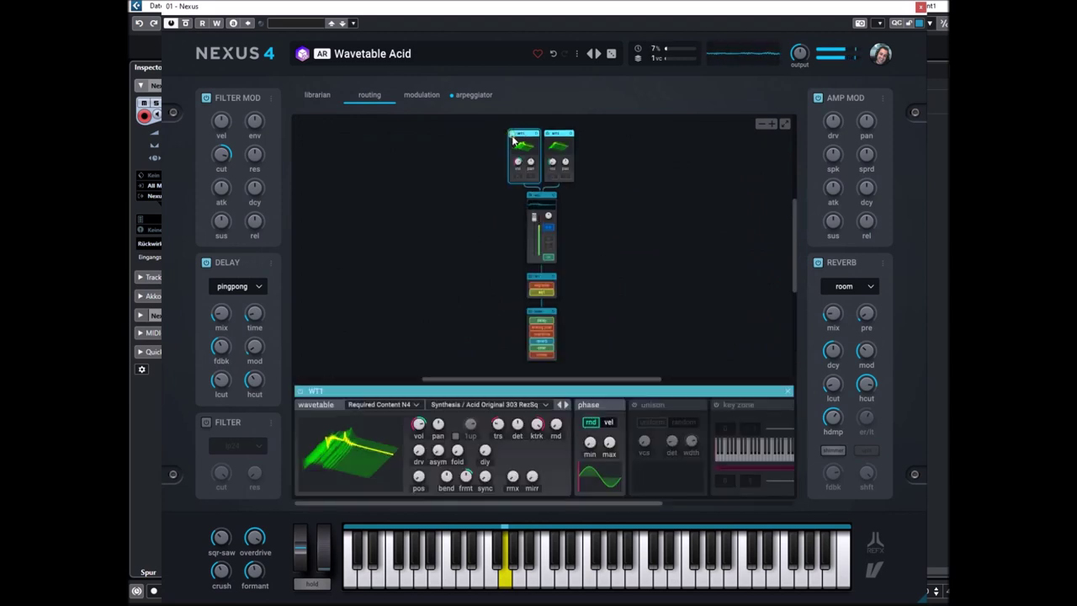
click(634, 406)
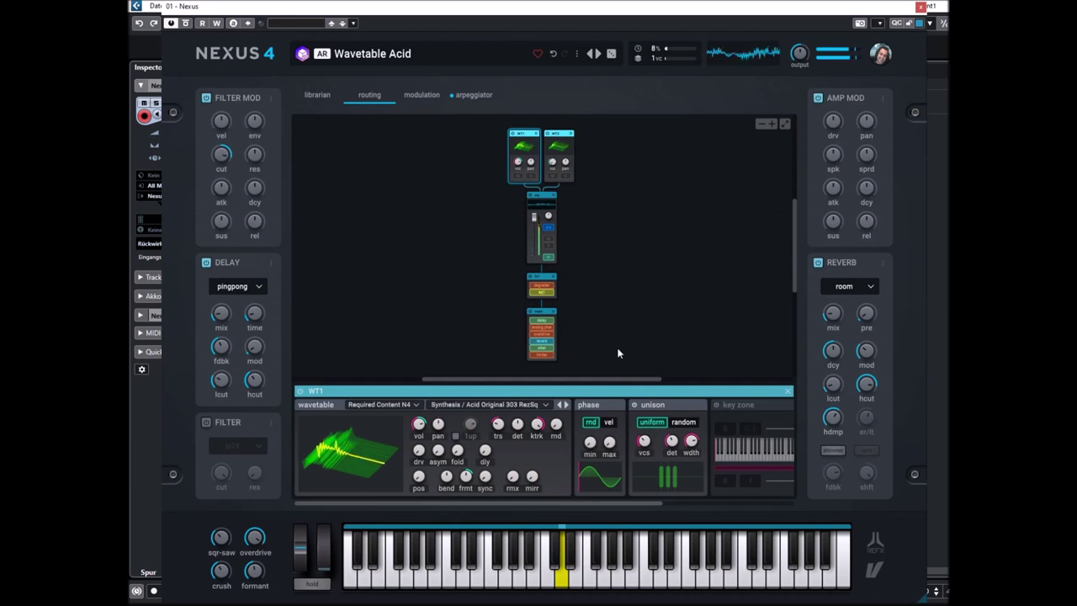
Step: Enable unison in random mode on the WT2 oscillator and adjust its voice count
click(559, 154)
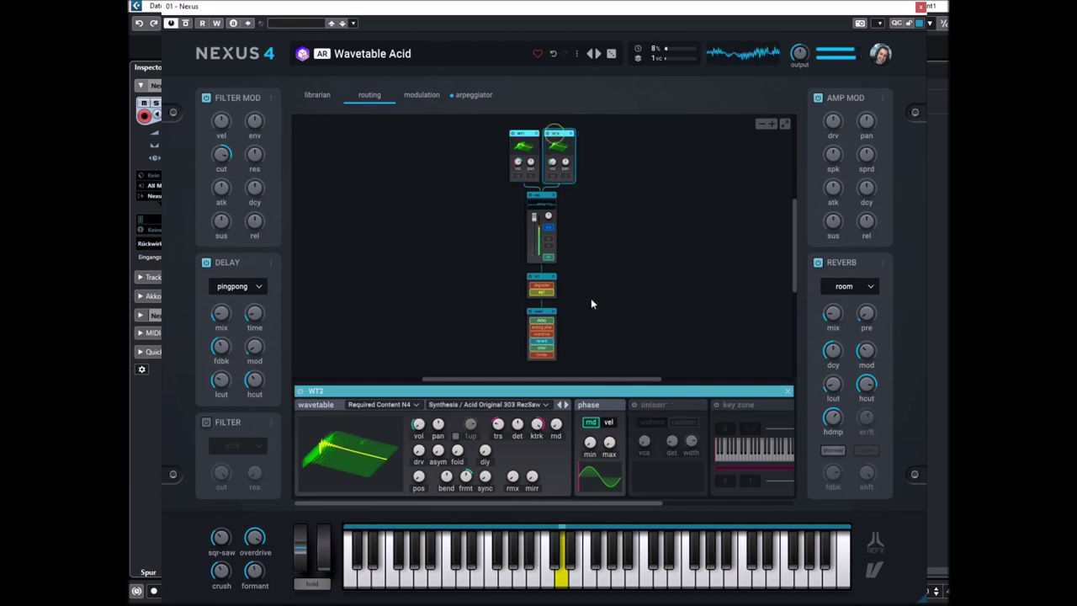
click(633, 405)
drag(644, 441, 673, 492)
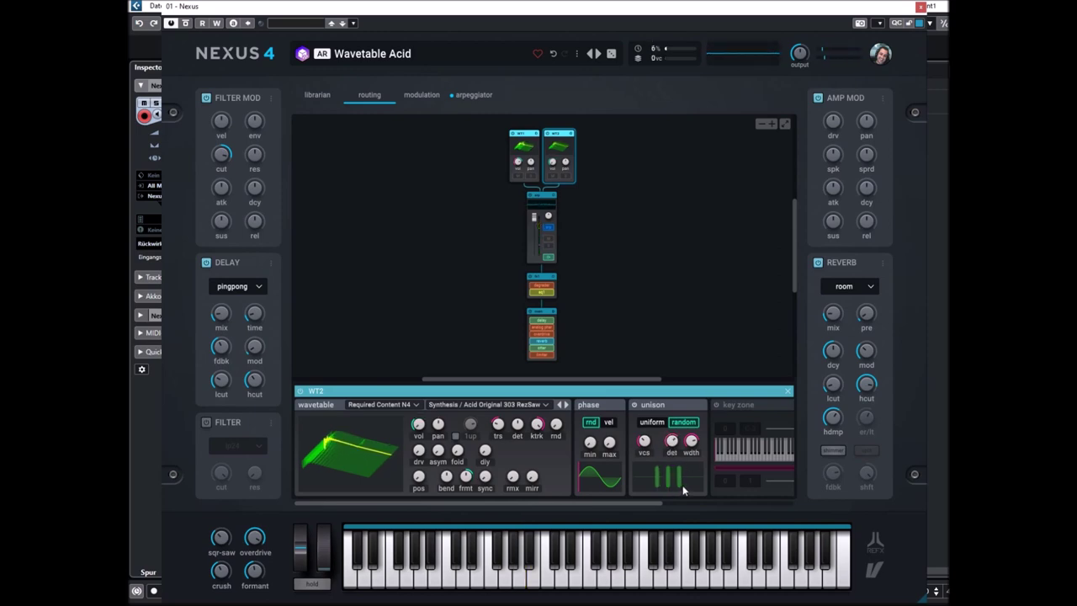
Step: Audition the ROM Extension 4 atmosphere presets by loading Arrakis, followed by Shimmering Spaces
click(318, 95)
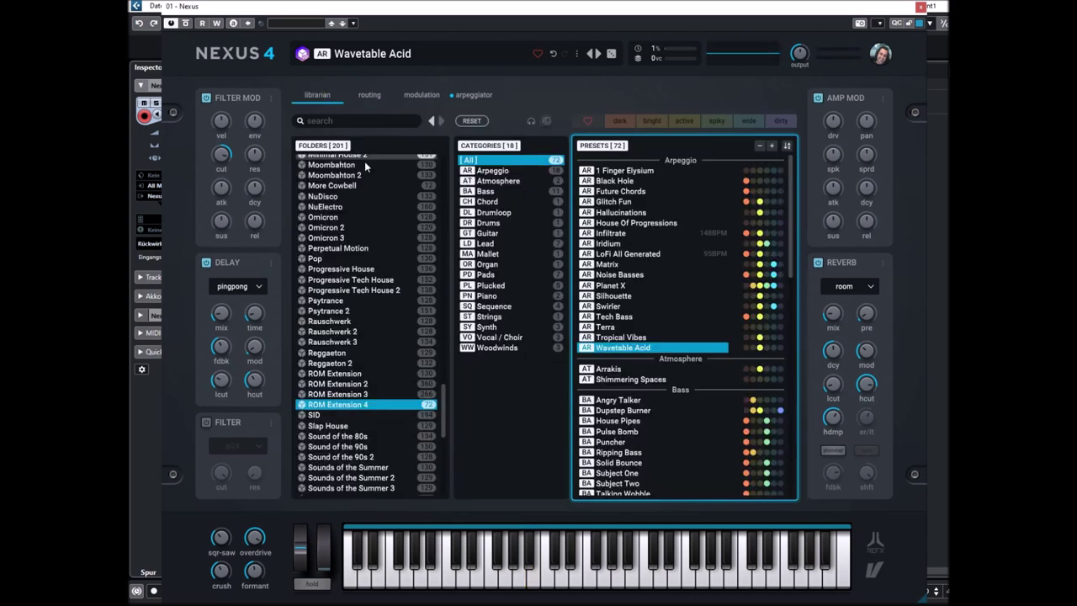
scroll(621, 312, down, 1)
scroll(622, 312, down, 2)
click(604, 266)
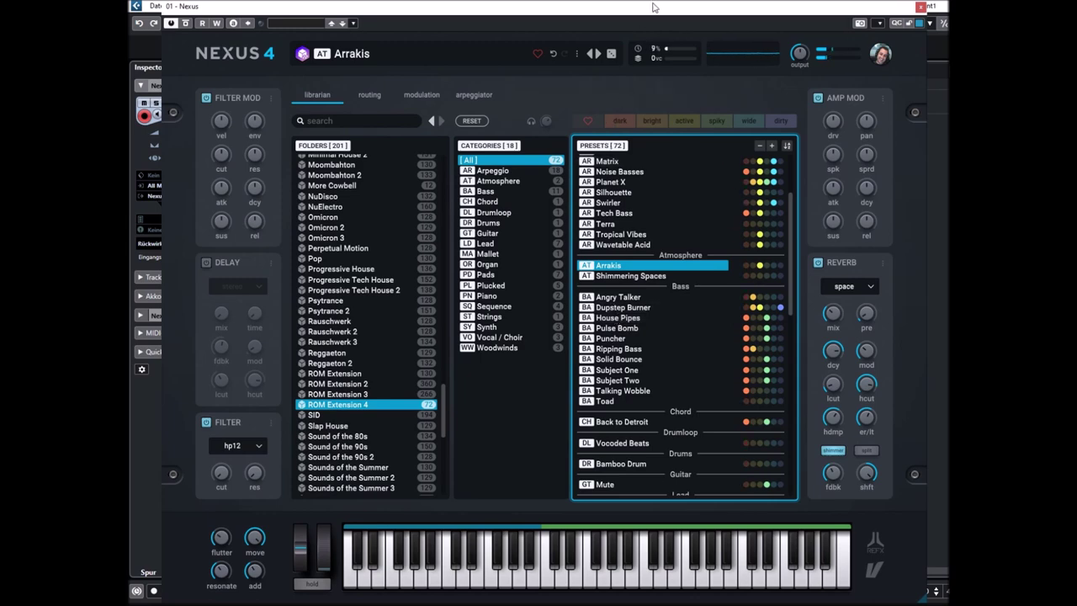
drag(665, 13, 662, 13)
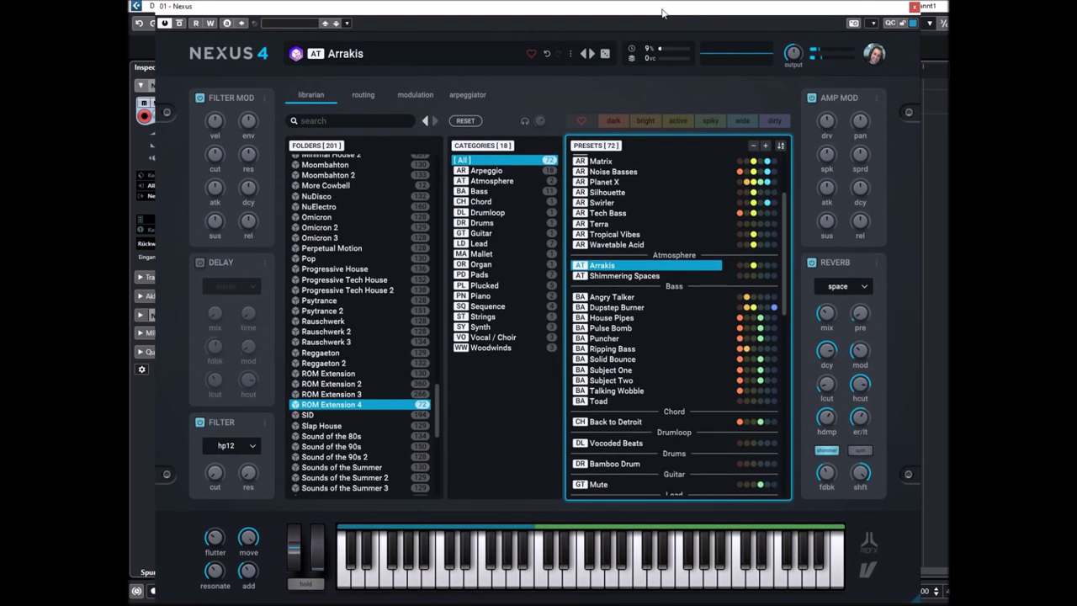
click(605, 279)
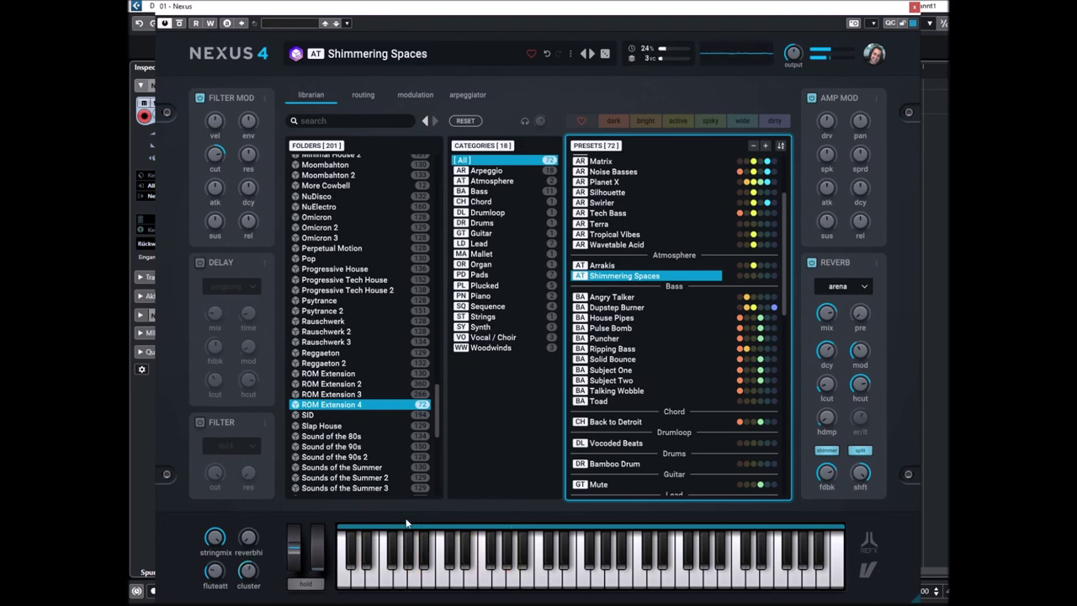
Step: Load the Angry Talker bass preset and enable its pingpong delay
scroll(606, 364, down, 3)
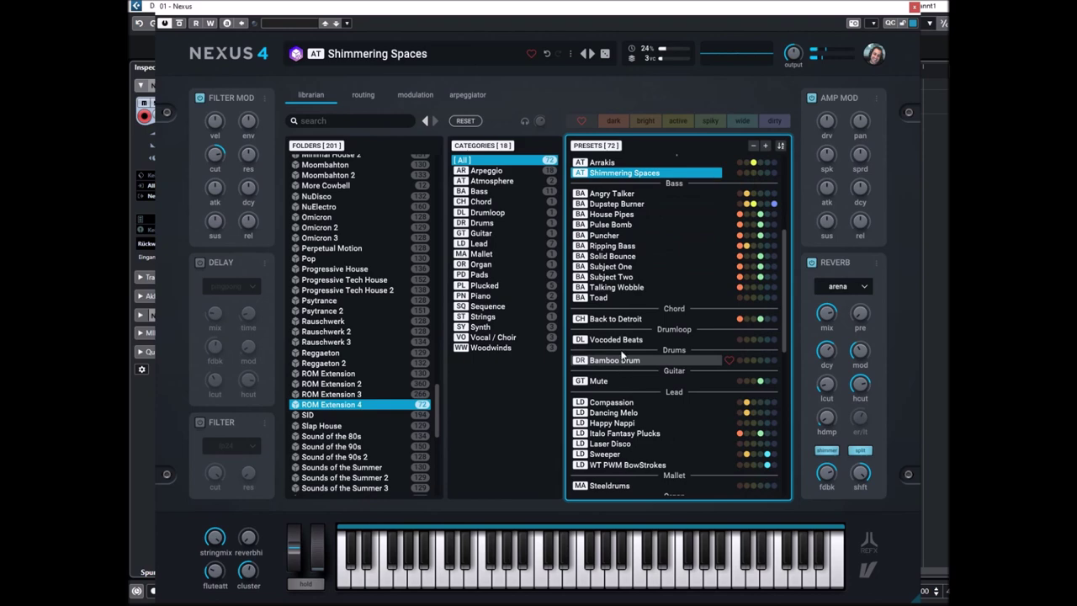
click(611, 196)
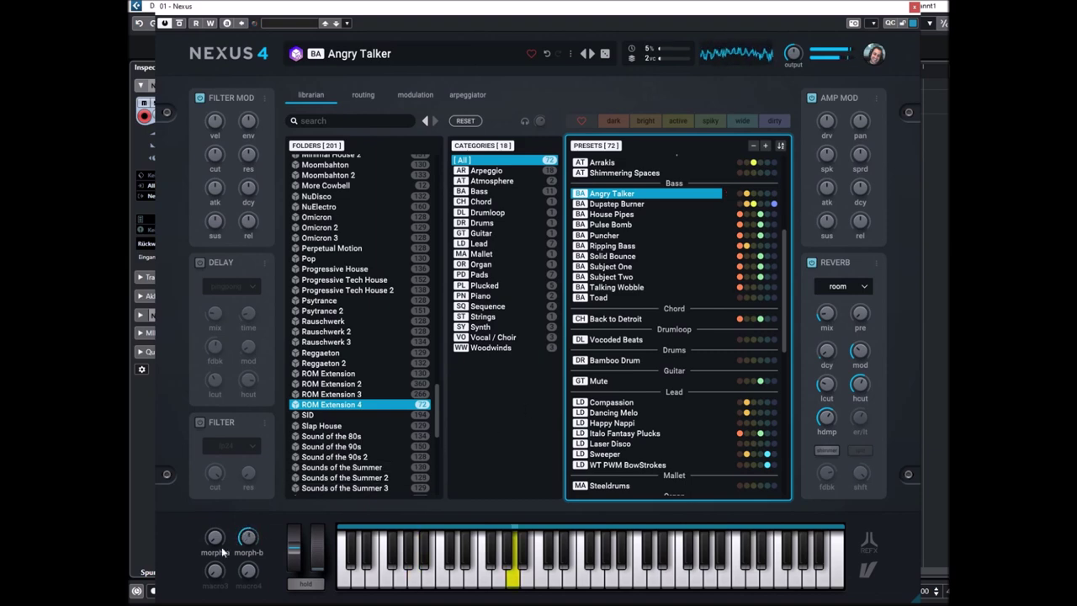
click(199, 262)
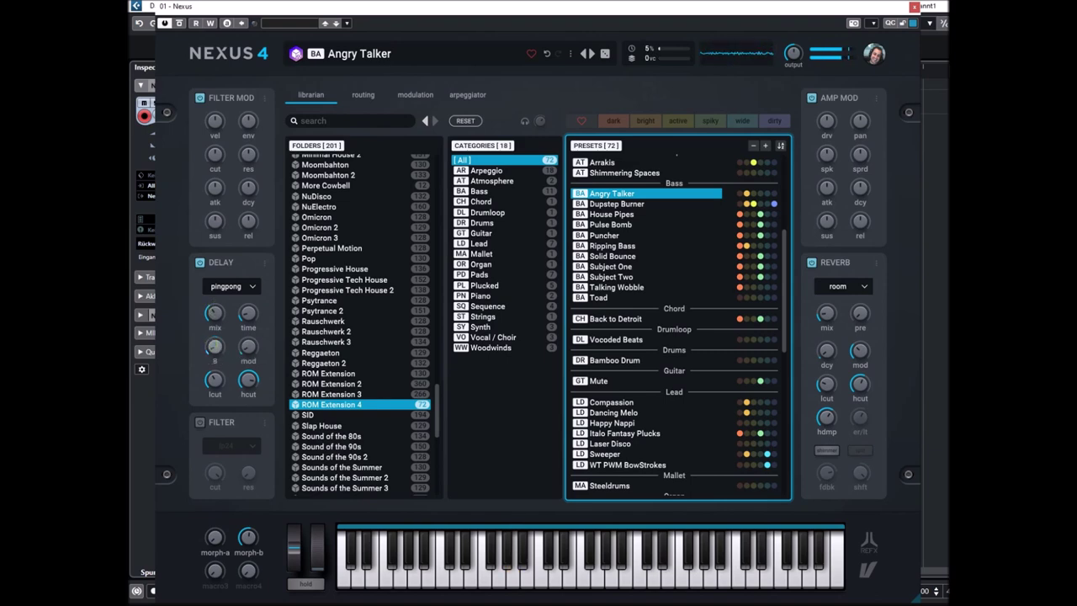
Step: Load the Dupstep Burner bass preset and raise its bend and glitch macros along with the mod wheel
mouse_move(217, 379)
click(592, 54)
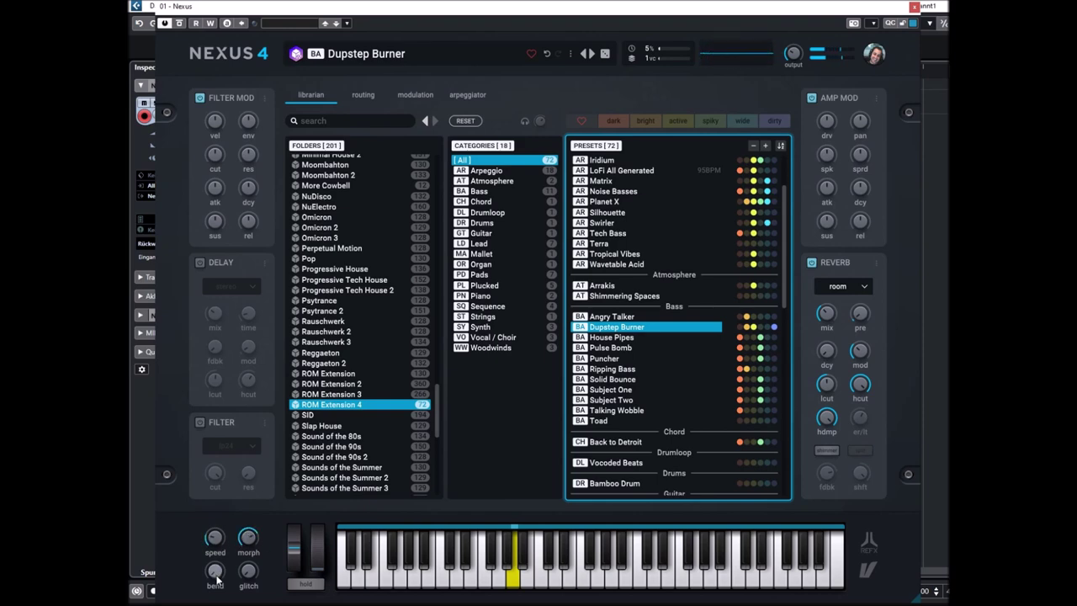
drag(319, 568, 325, 484)
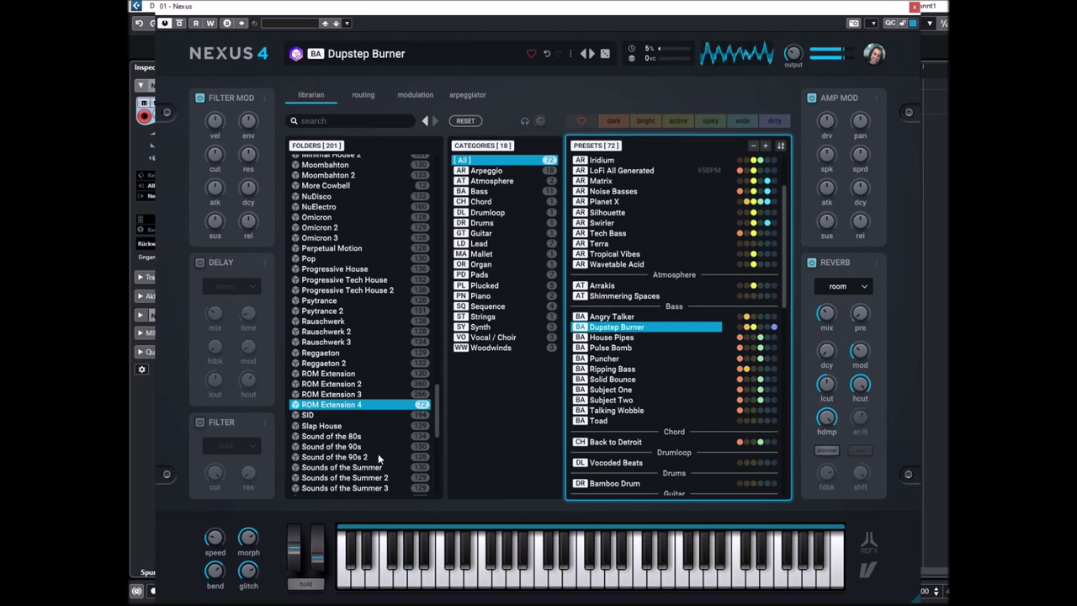
Step: Enable uniform unison with more voices on Dupstep Burner's WT1 oscillator, and raise the amp spread and spk amounts
click(357, 94)
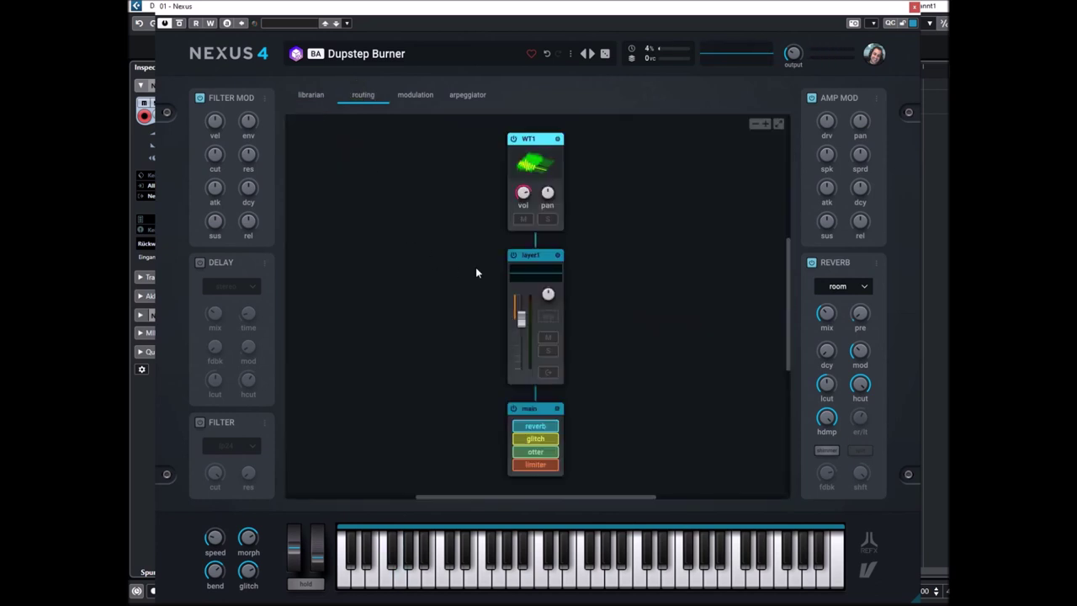
click(536, 164)
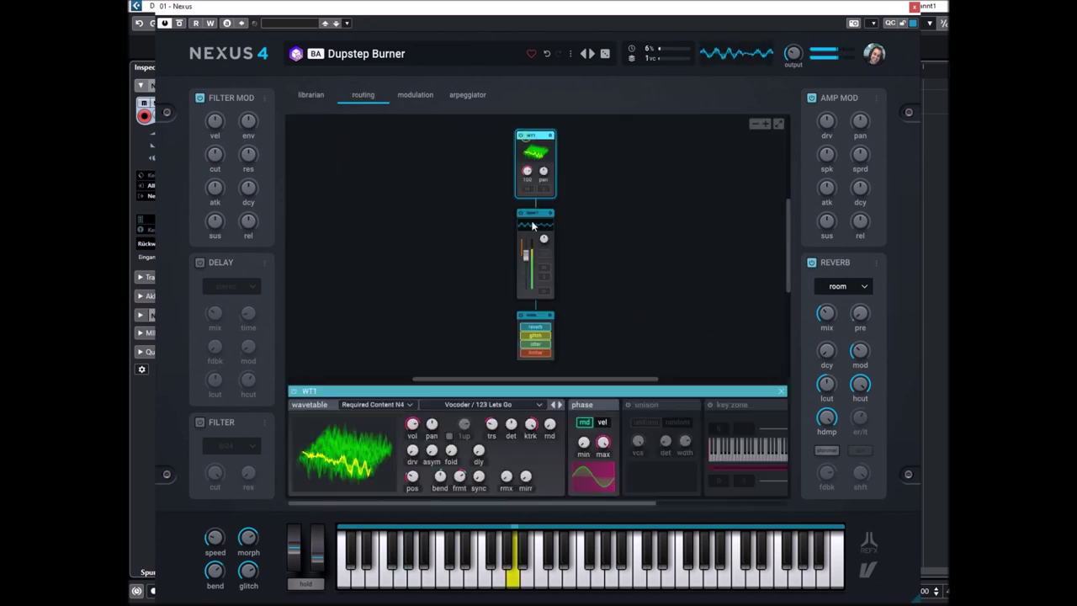
click(628, 405)
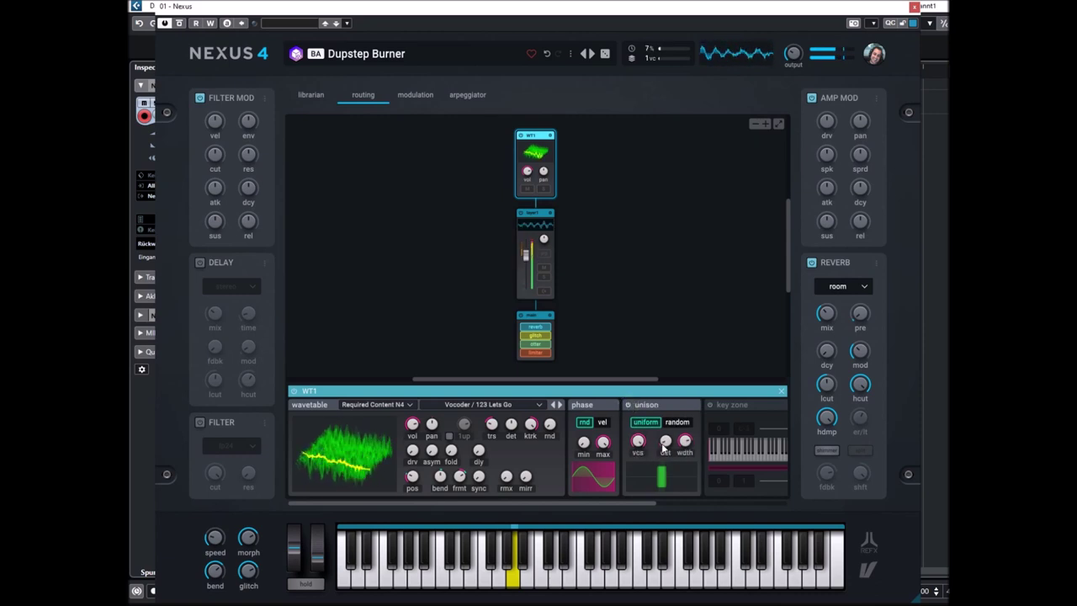
mouse_move(860, 158)
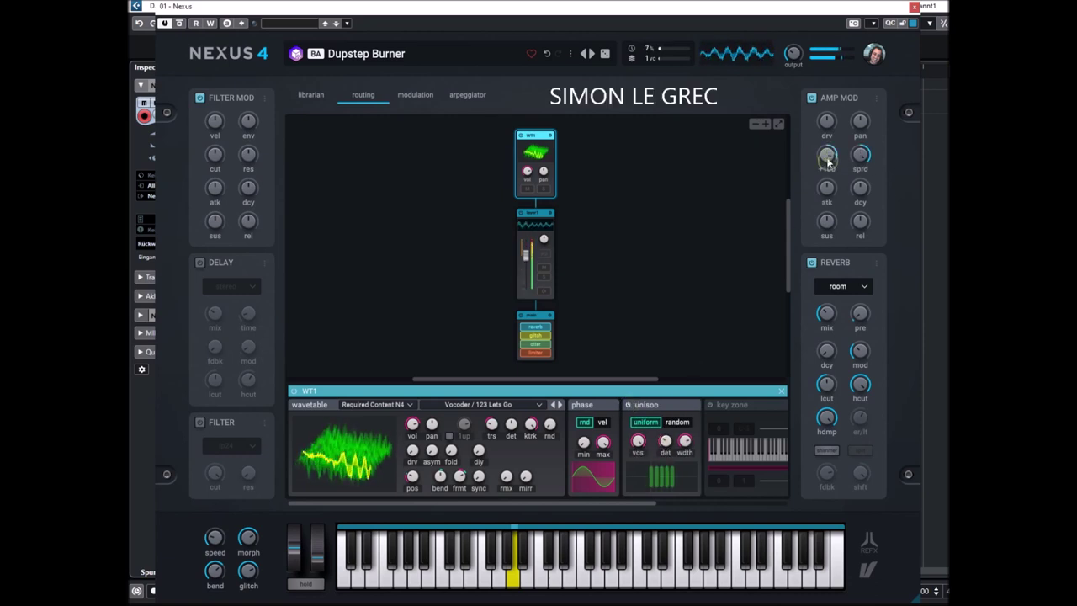
drag(828, 157, 831, 224)
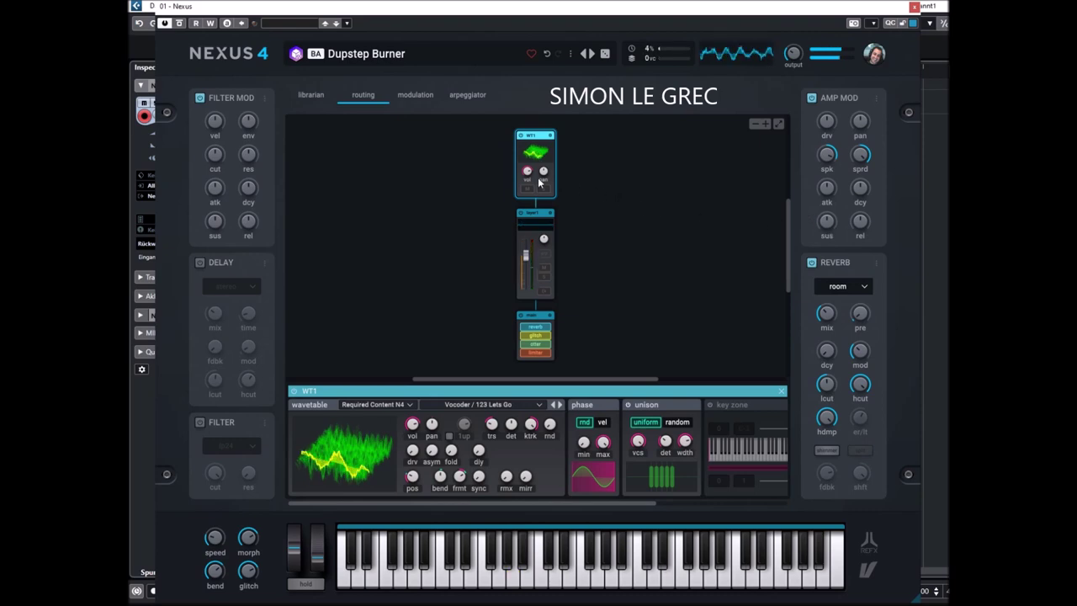
Step: Load the House Pipes bass preset and enable random unison on its OSC2 oscillator with detune set to about 29
click(591, 54)
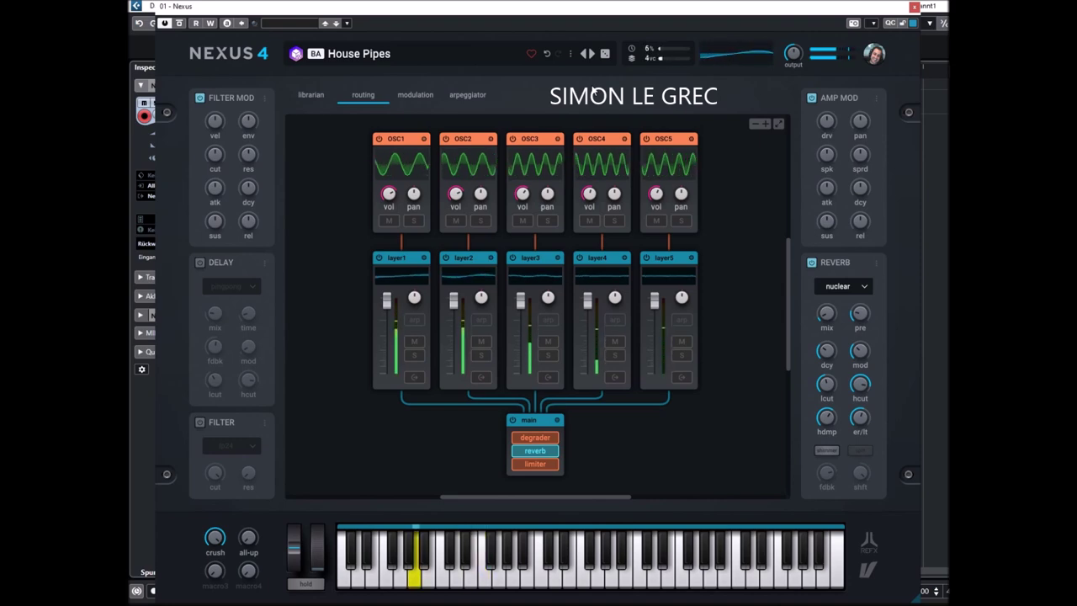
click(458, 149)
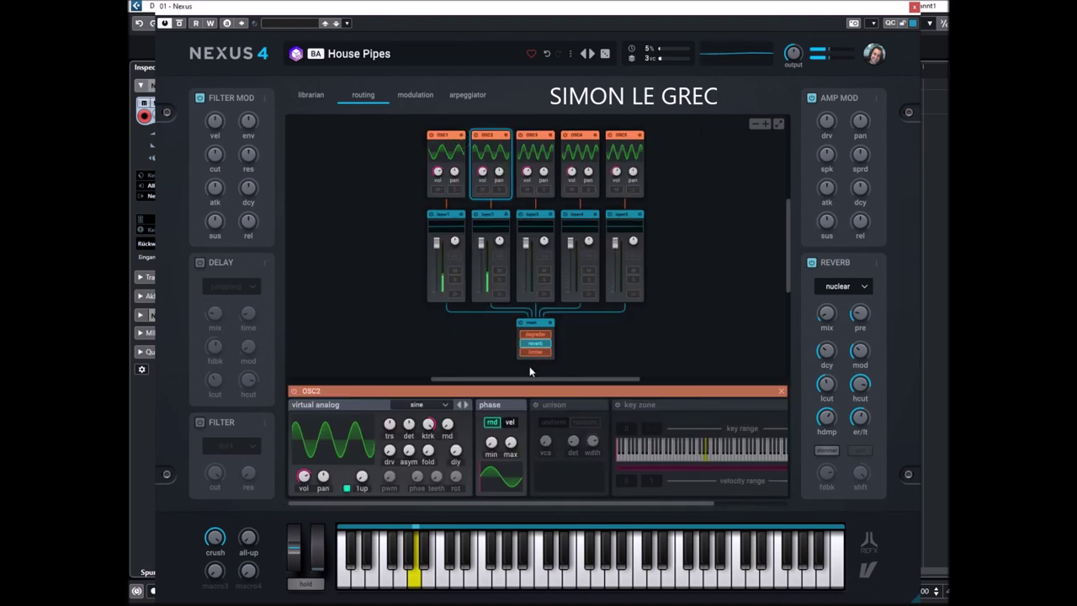
click(535, 406)
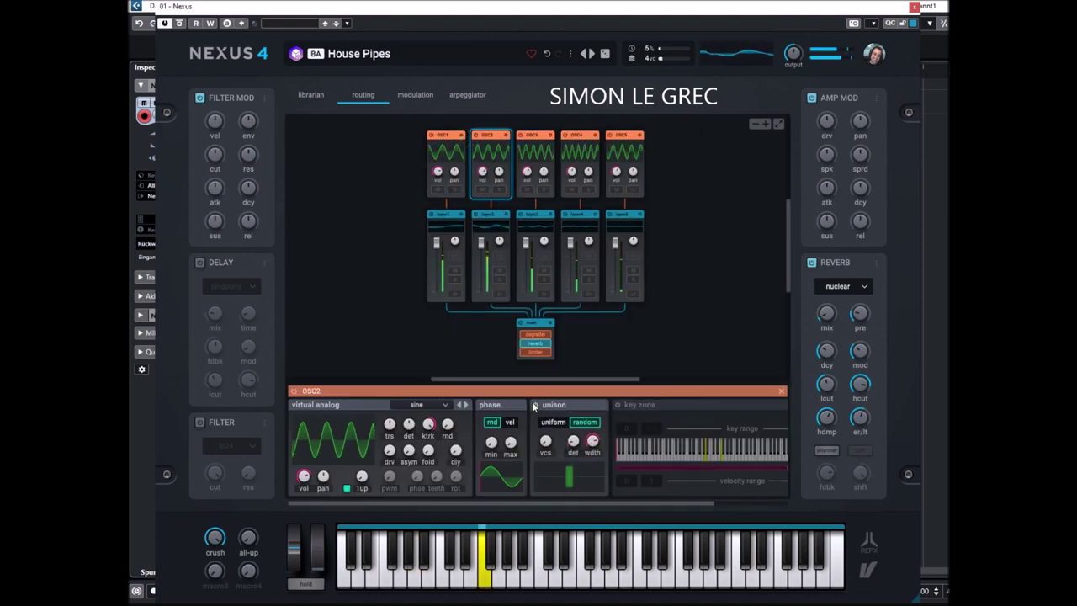
drag(573, 442, 573, 429)
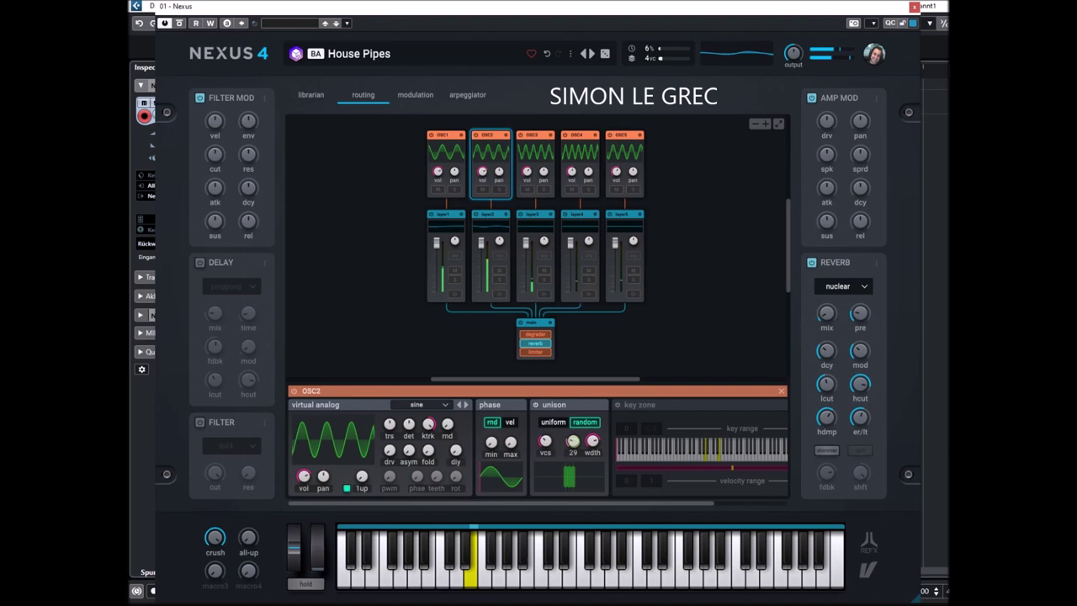
Step: Enable random unison on House Pipes' OSC1 oscillator and raise its detune and voice count, keeping the sine waveform
click(446, 146)
click(536, 405)
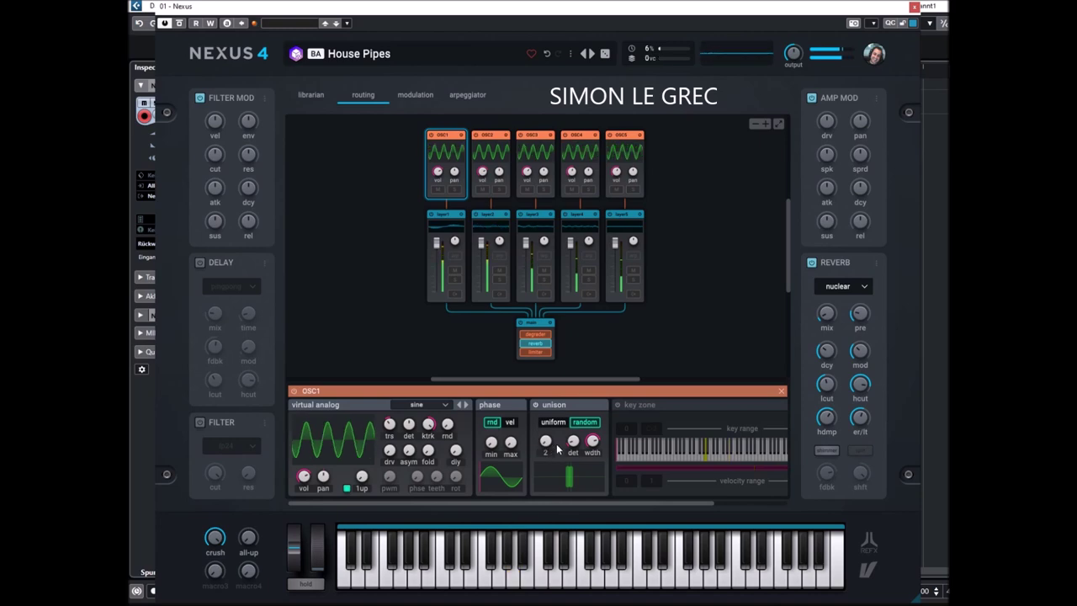
click(536, 406)
click(536, 406)
drag(573, 441, 546, 438)
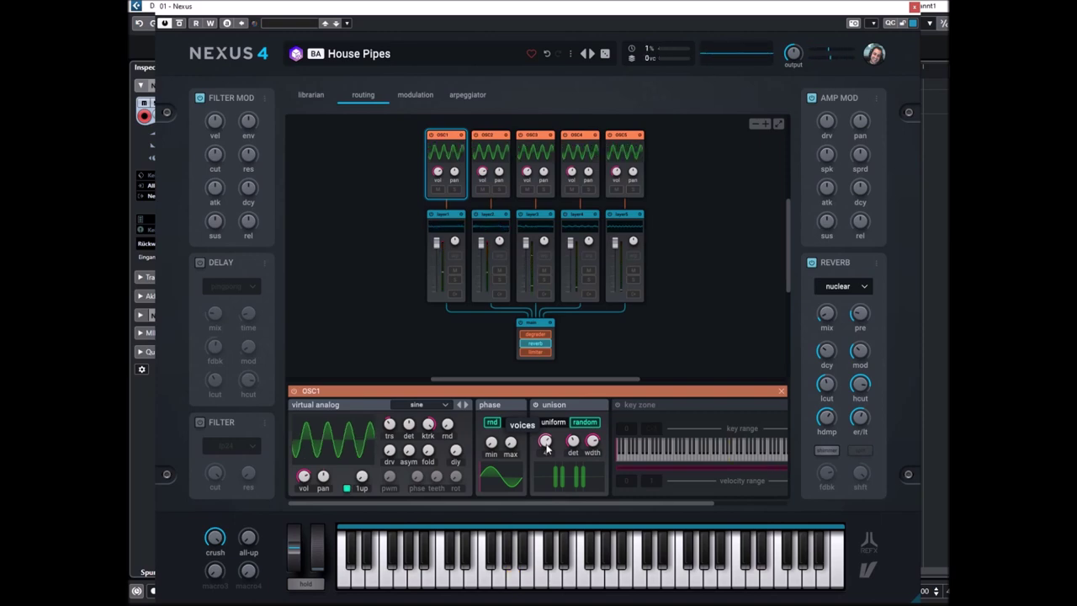
click(420, 405)
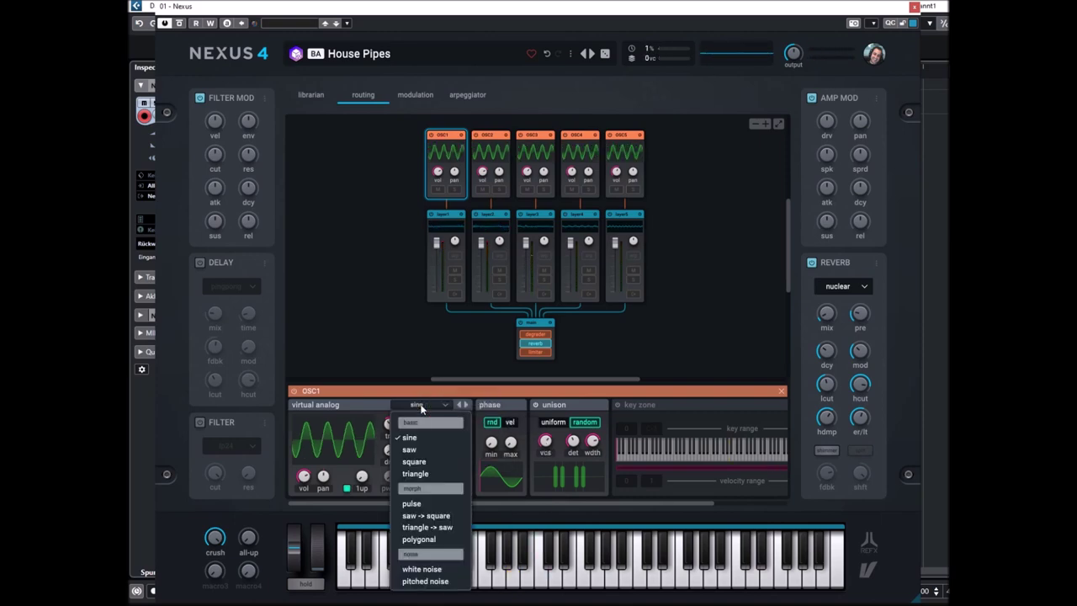
click(389, 347)
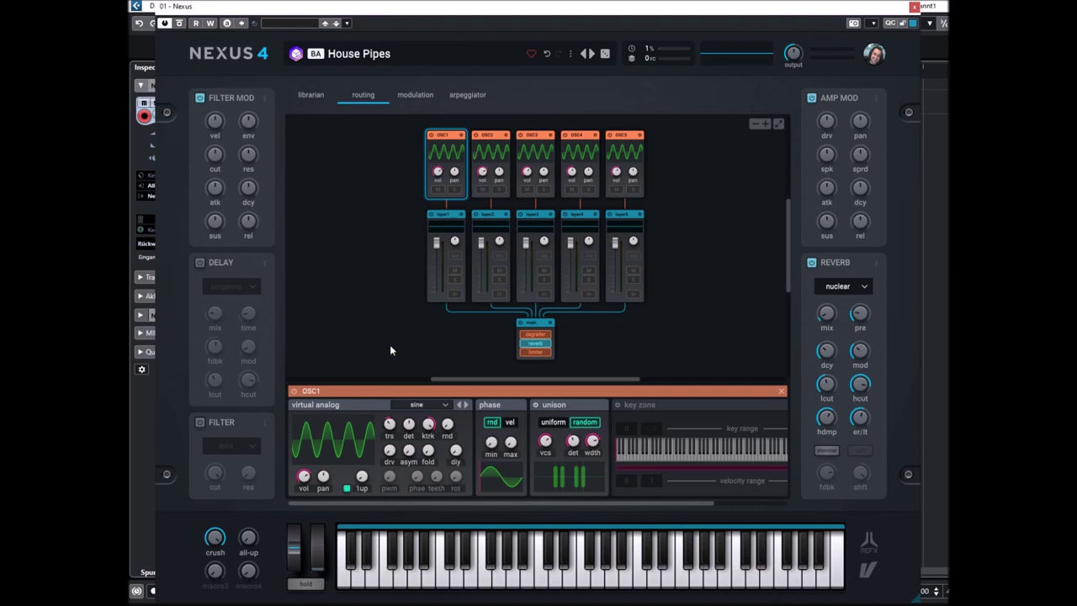
Step: Load the Pulse Bomb bass preset and raise its stereo delay mix to about 71
click(310, 95)
click(594, 335)
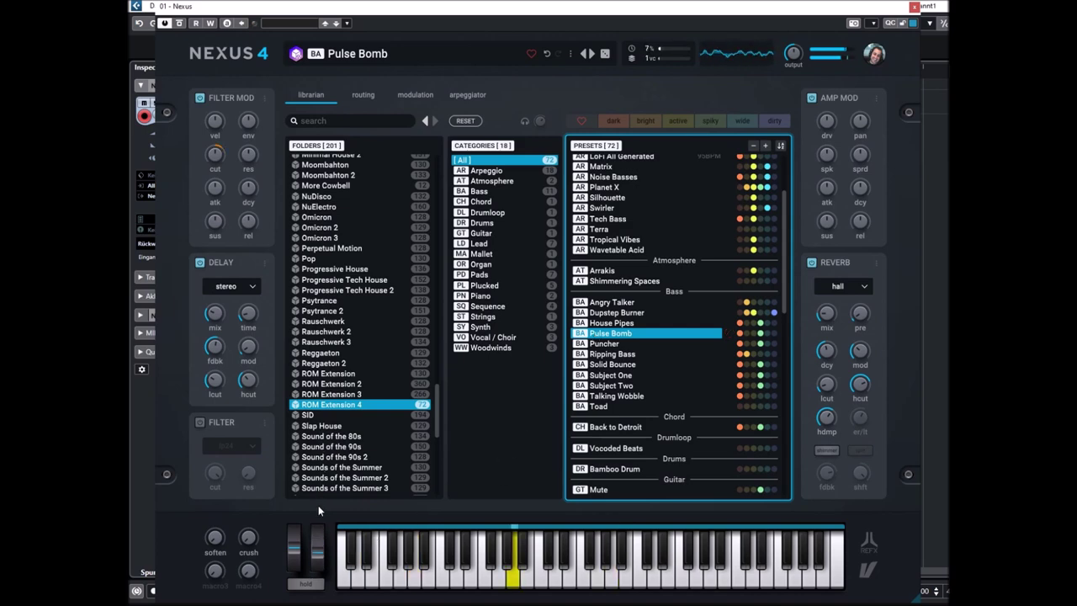
mouse_move(221, 317)
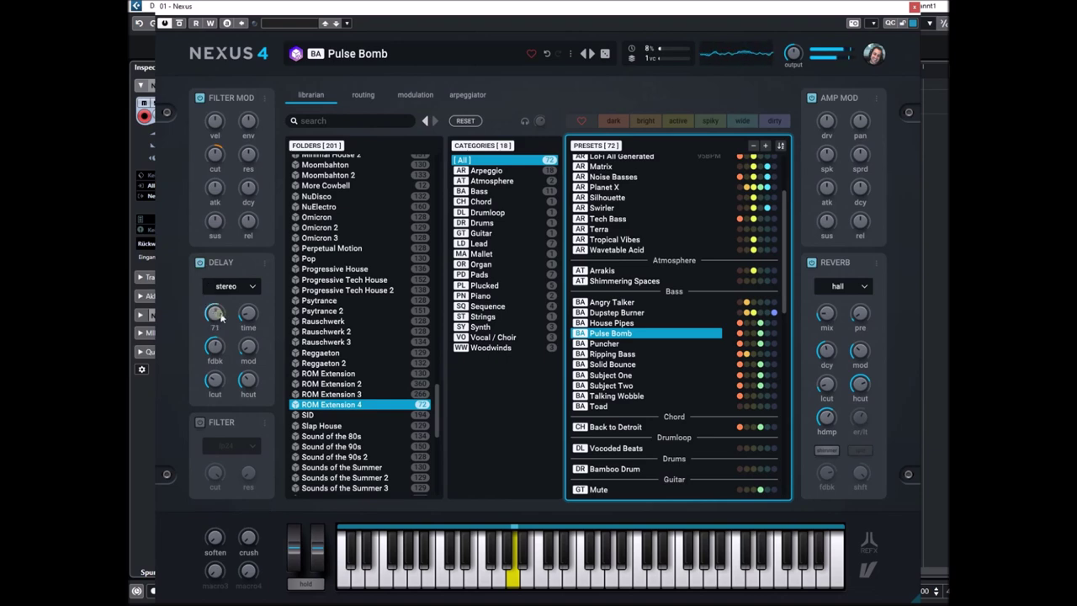
Step: Turn off Pulse Bomb's reverb and lower the delay mix to 0
mouse_move(826, 315)
click(811, 263)
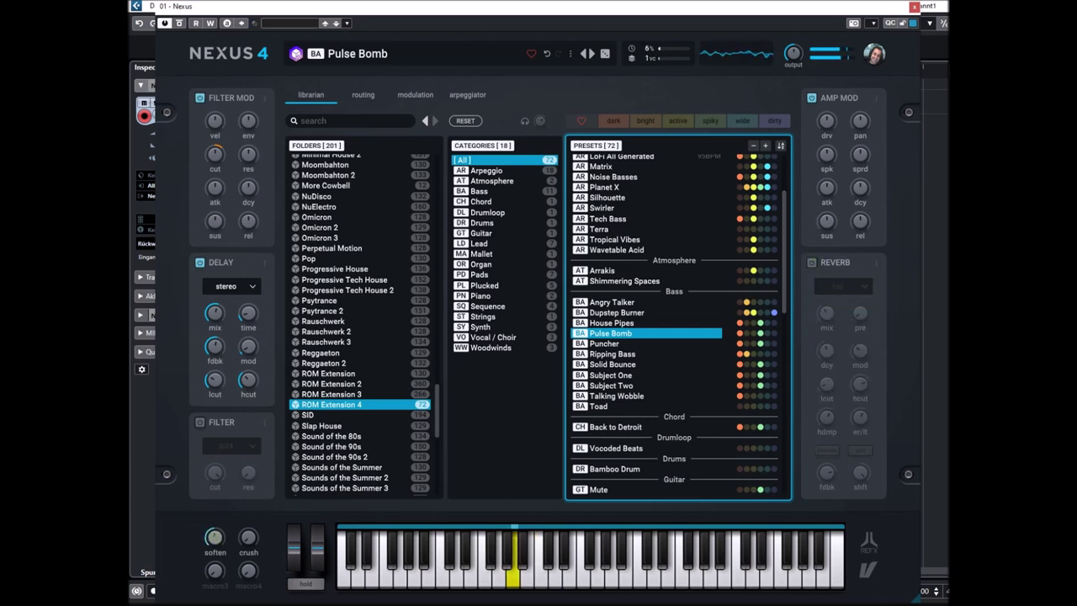
mouse_move(223, 315)
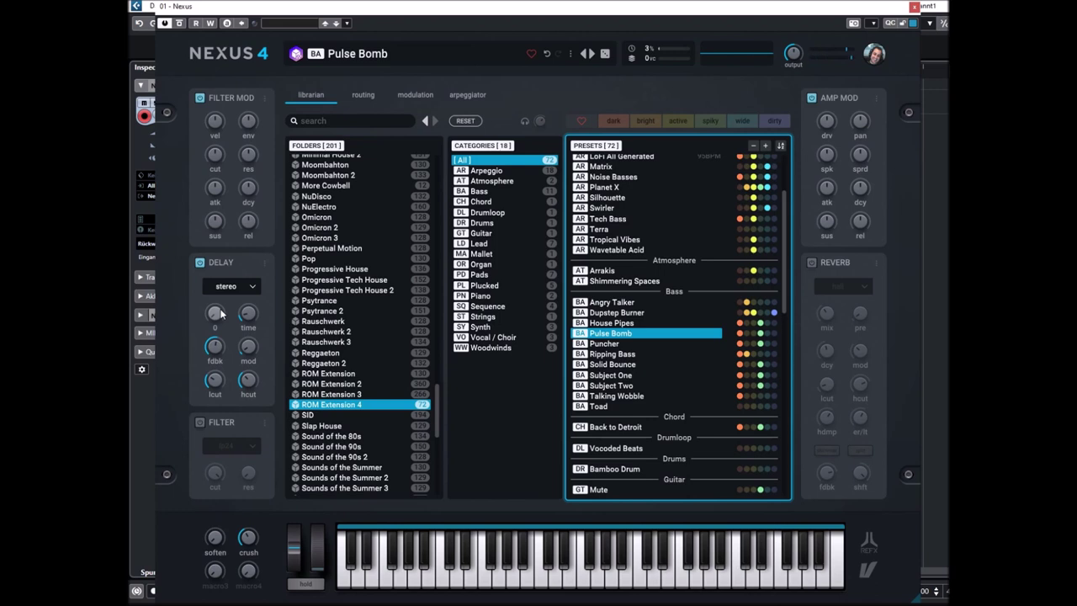
Step: Audition the Puncher bass preset, and load Ripping Bass with its pingpong delay mix set to about 40
click(595, 350)
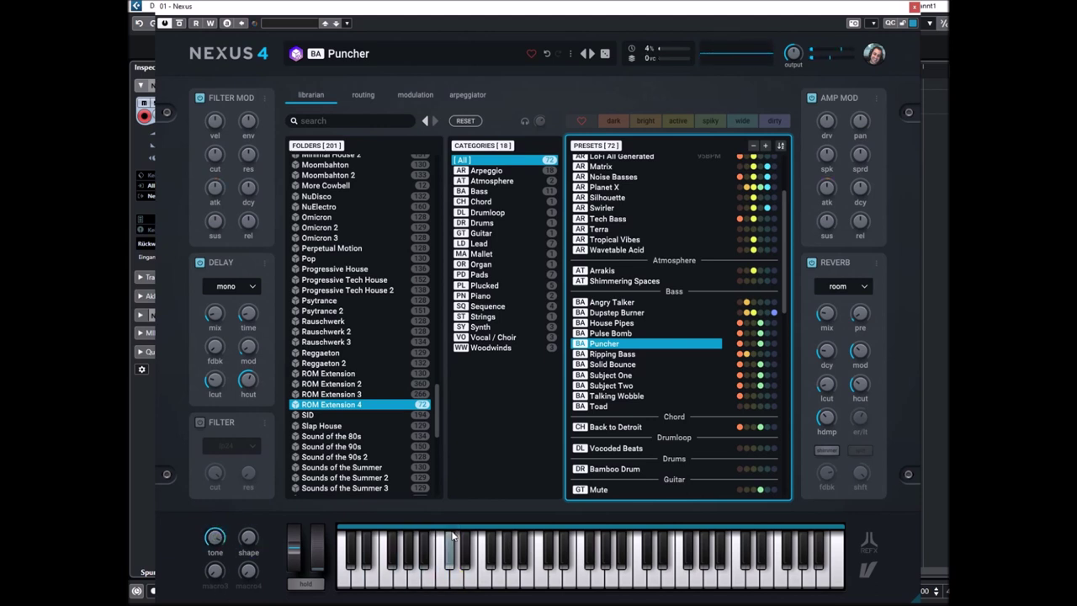
click(602, 357)
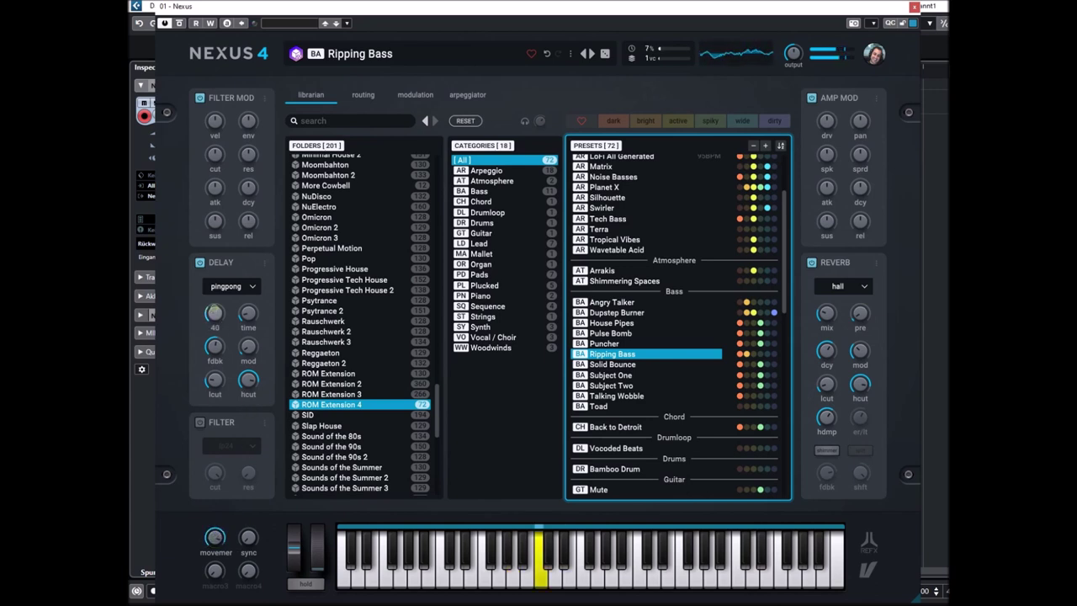
mouse_move(829, 350)
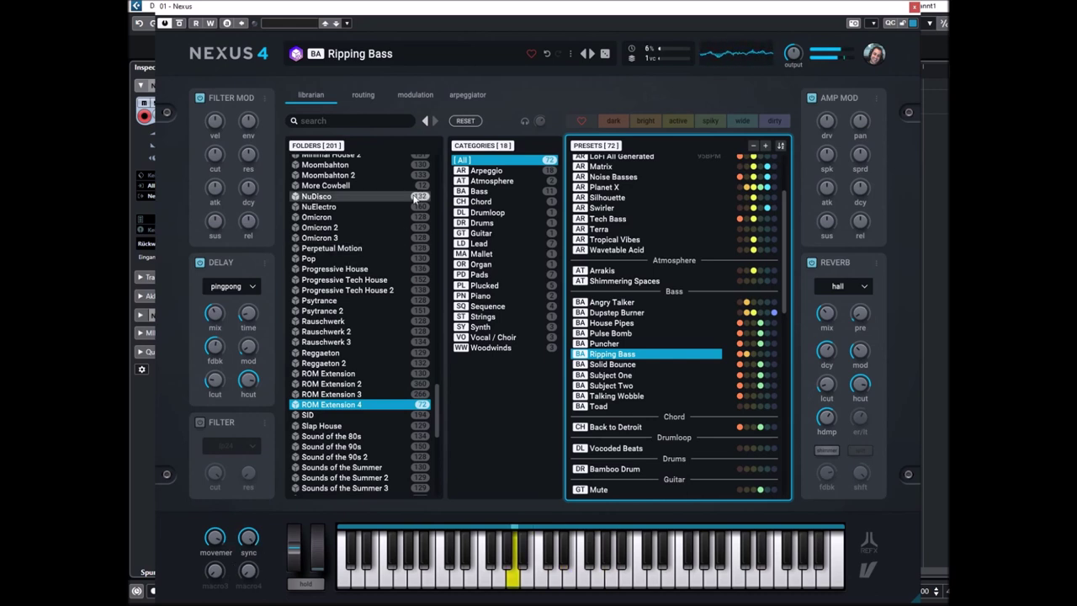
Step: Enable uniform unison on Ripping Bass's WT1 oscillator and adjust its unison settings
click(363, 94)
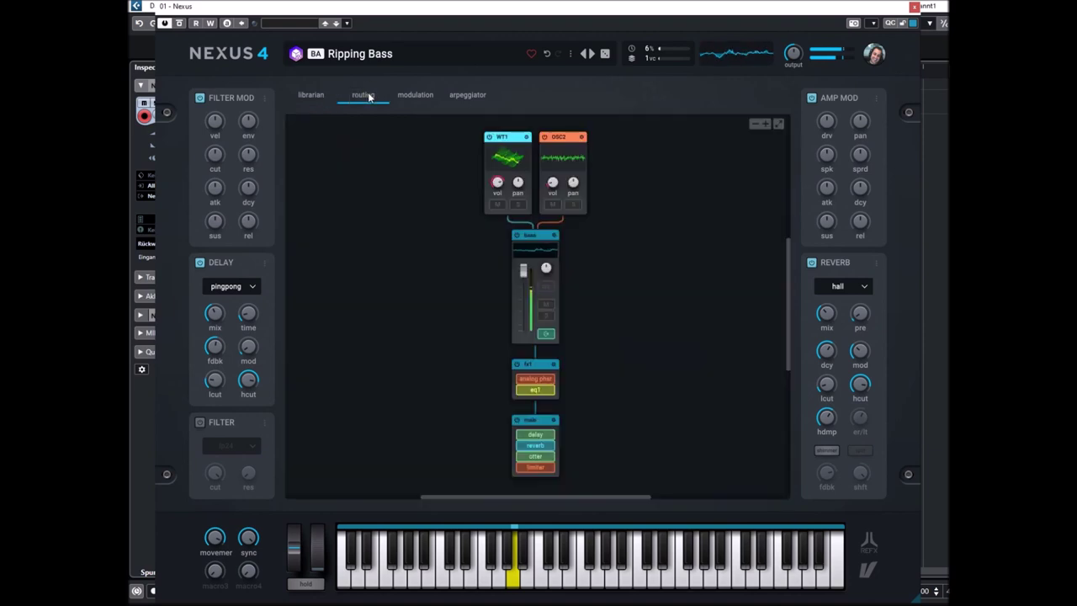
click(504, 137)
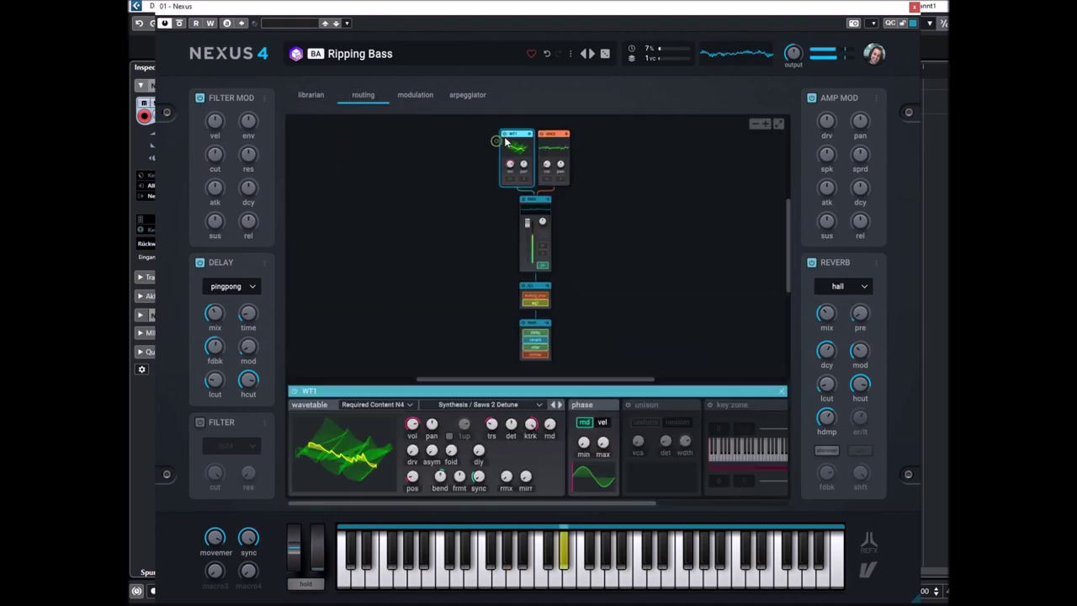
click(508, 140)
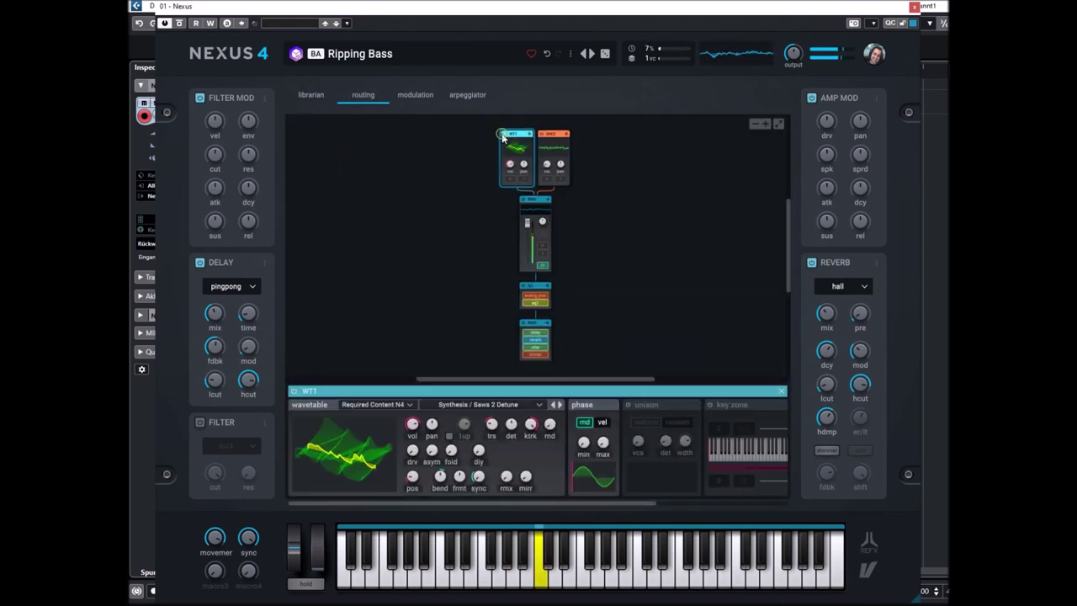
click(627, 404)
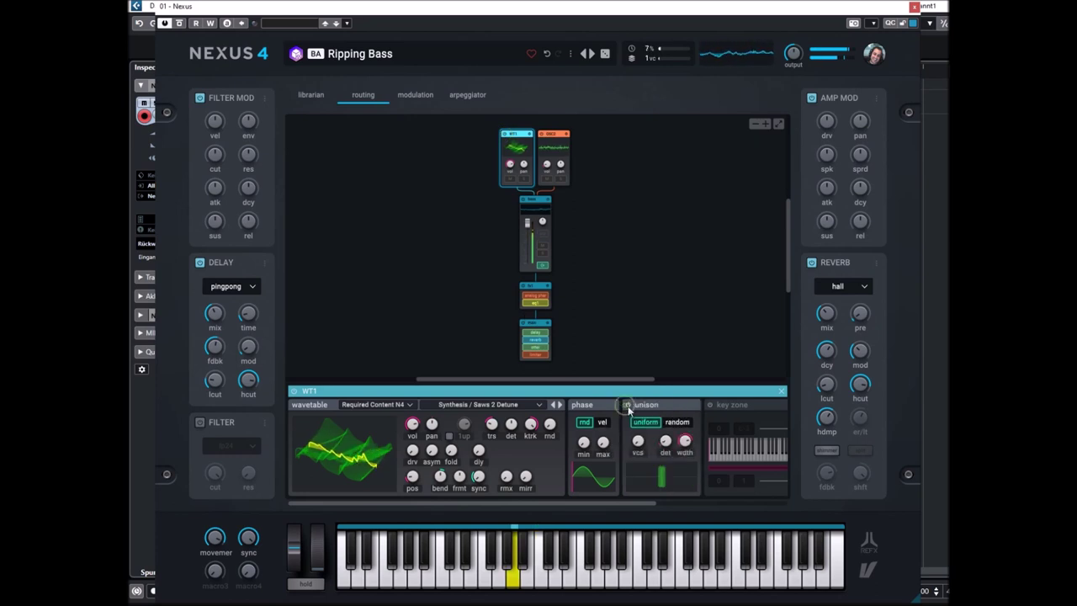
drag(665, 451, 664, 433)
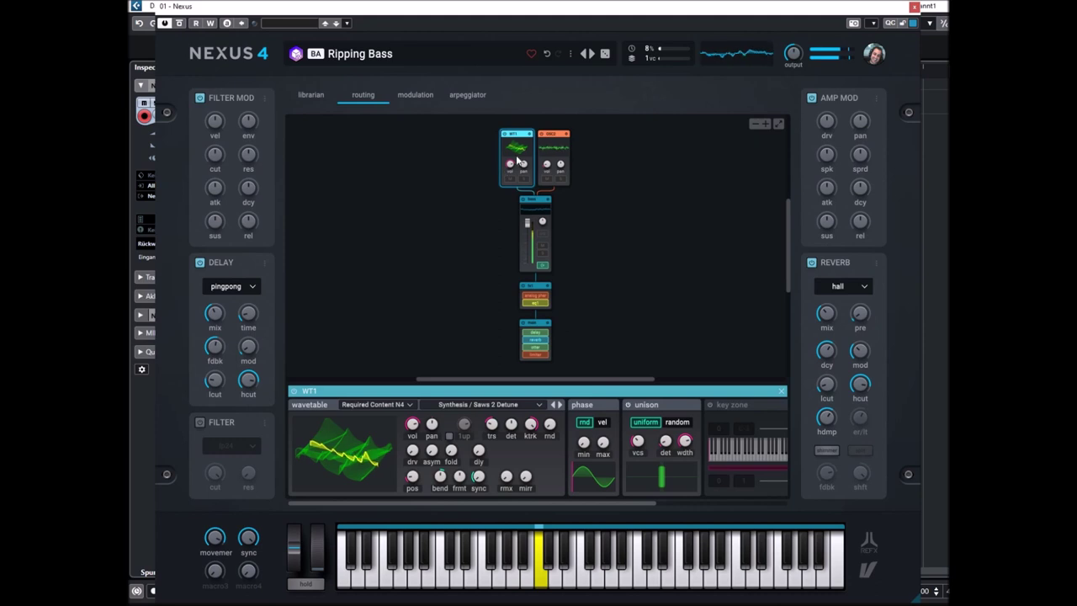
Step: Enable random unison on Ripping Bass's OSC2 with detune 43 and three voices, and set the oscillator volume to 27
click(548, 139)
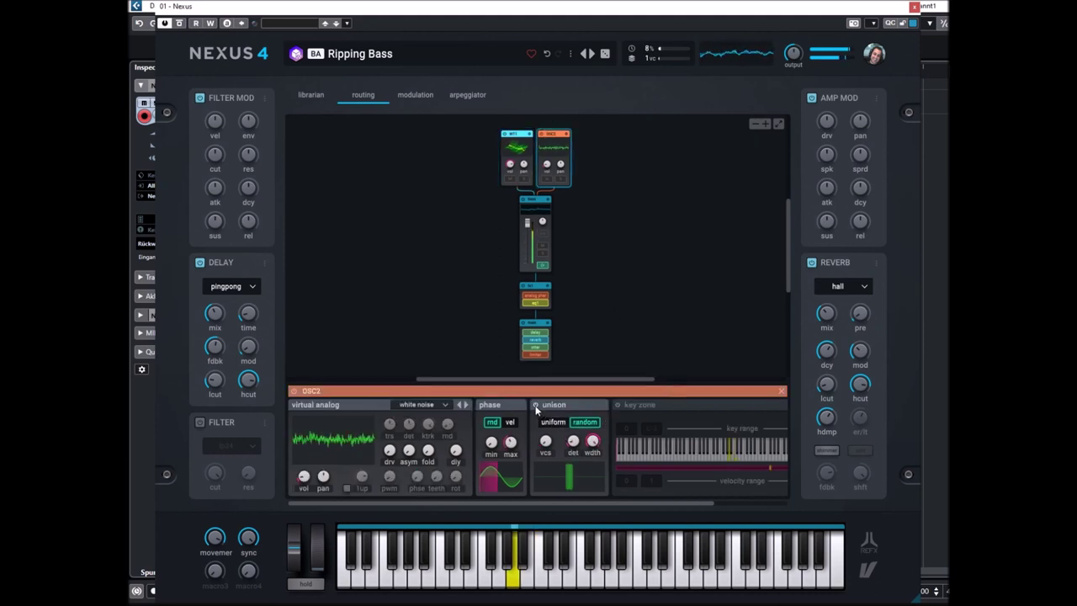
click(535, 405)
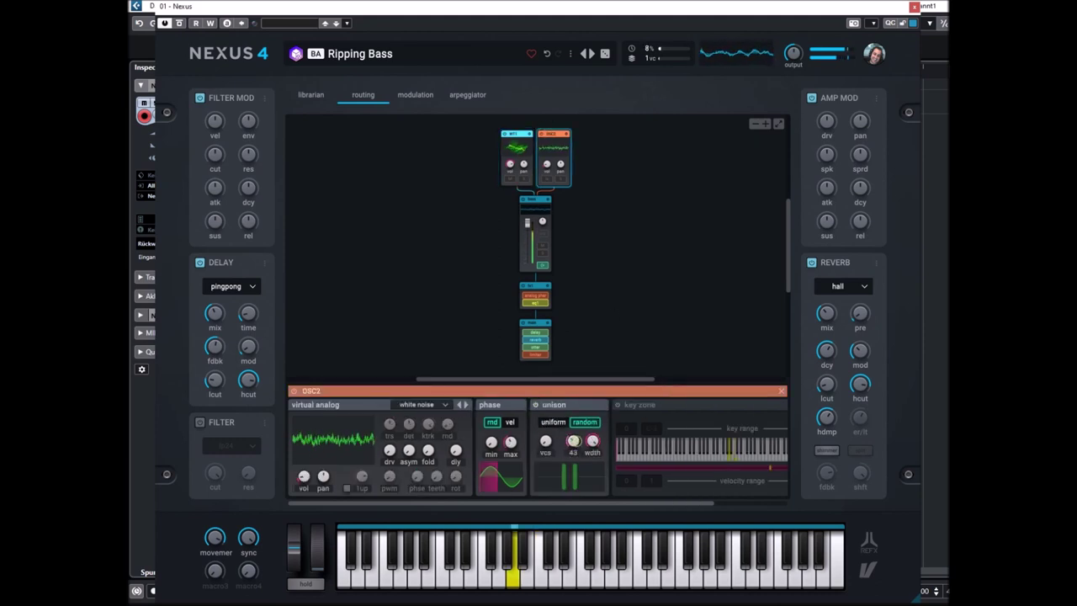
drag(546, 442, 545, 433)
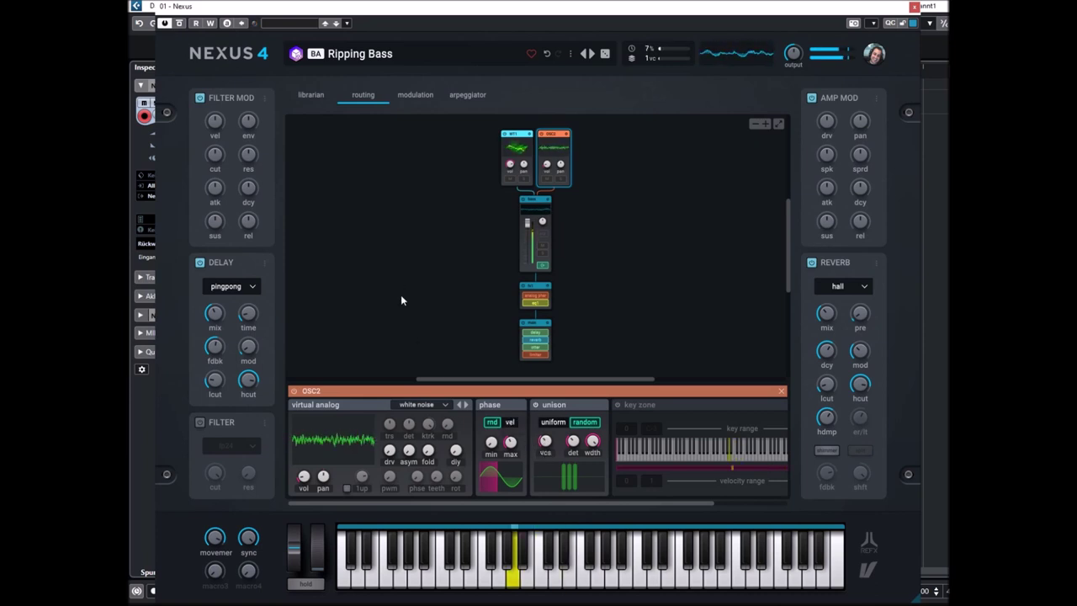
drag(304, 473, 305, 488)
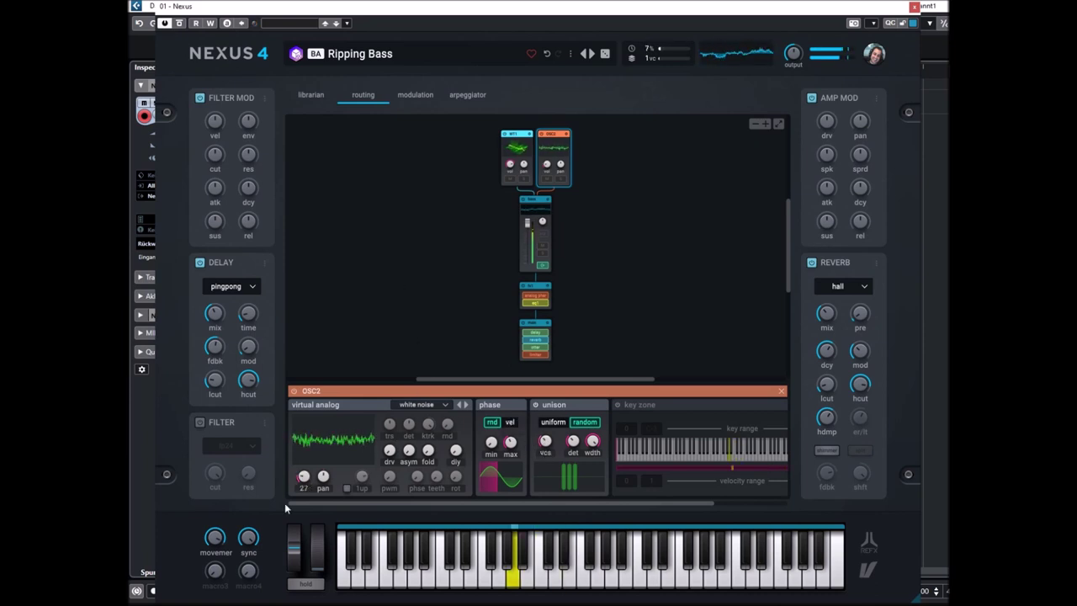
drag(319, 565, 315, 517)
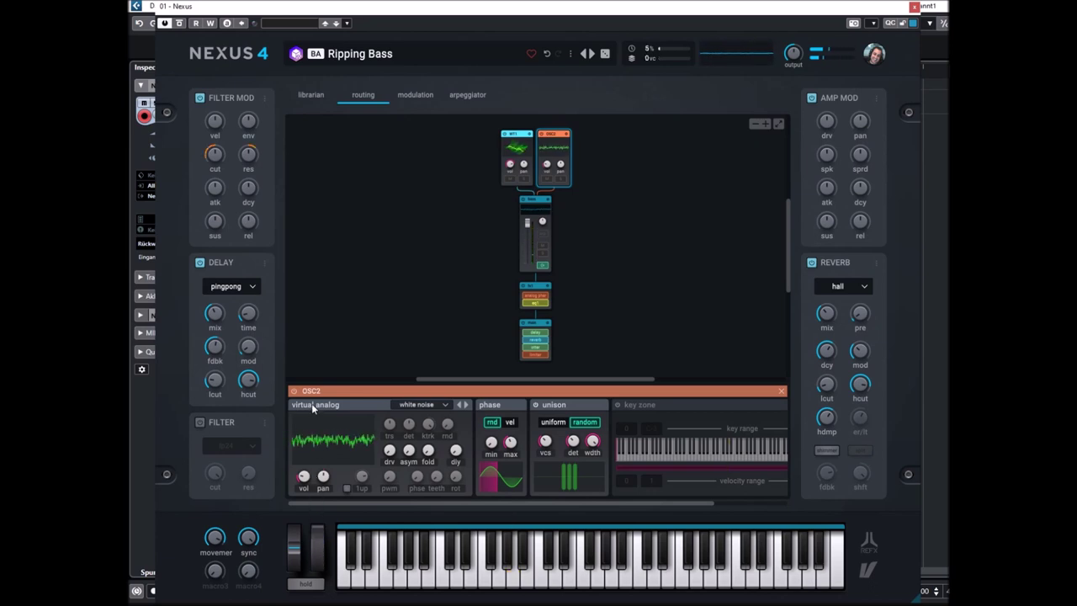
Step: Load the Solid Bounce bass preset and raise its filter cutoff
click(309, 95)
click(598, 364)
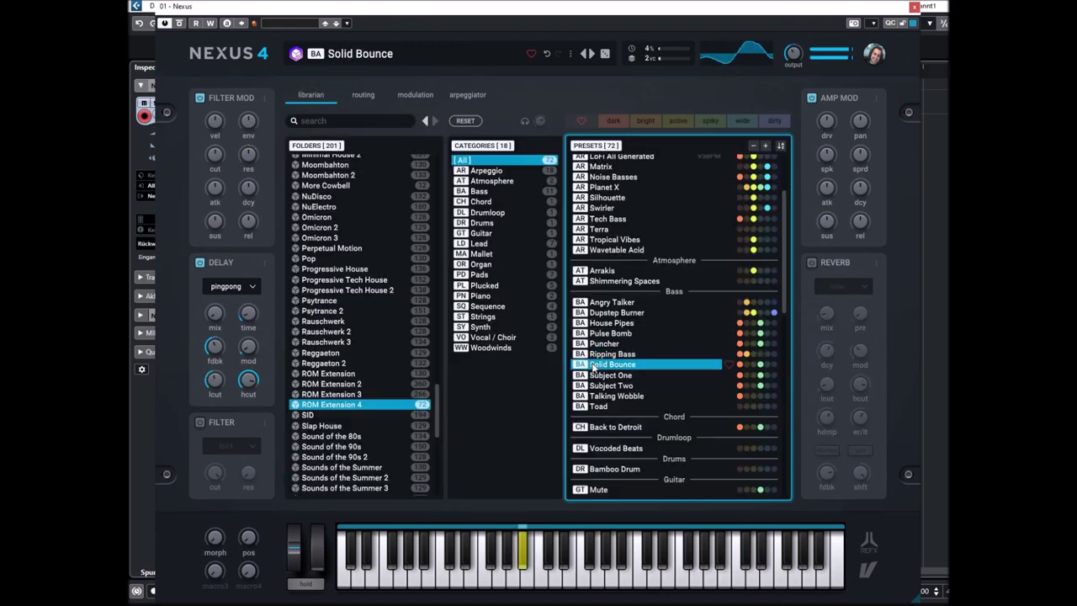
mouse_move(217, 153)
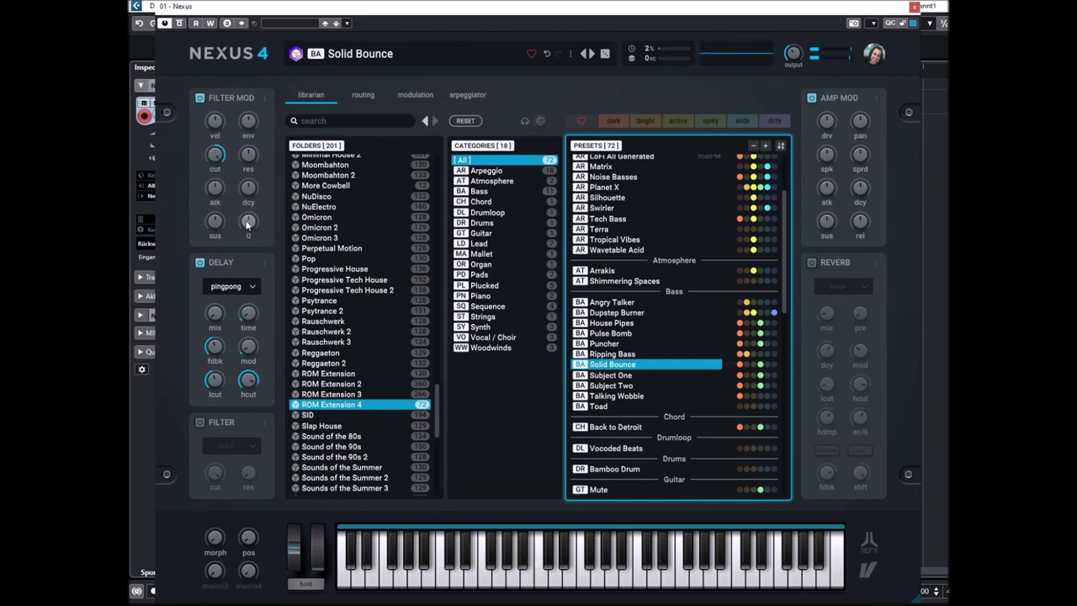
Step: Try a black hole reverb with shimmer on Solid Bounce, set its early-late balance to about 115, and switch the reverb off
click(811, 262)
click(827, 451)
click(846, 286)
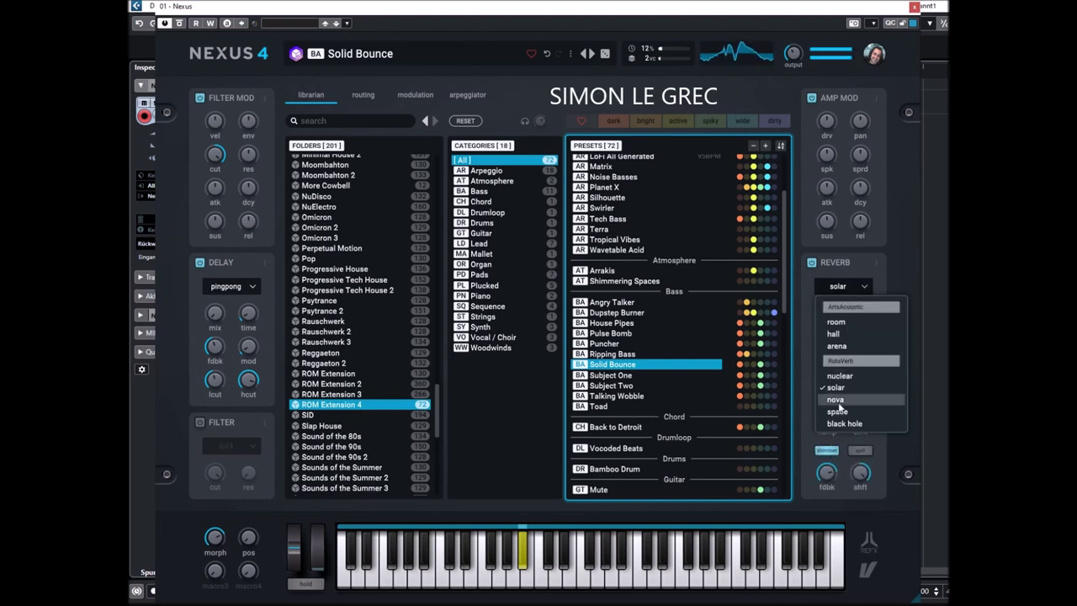
click(838, 426)
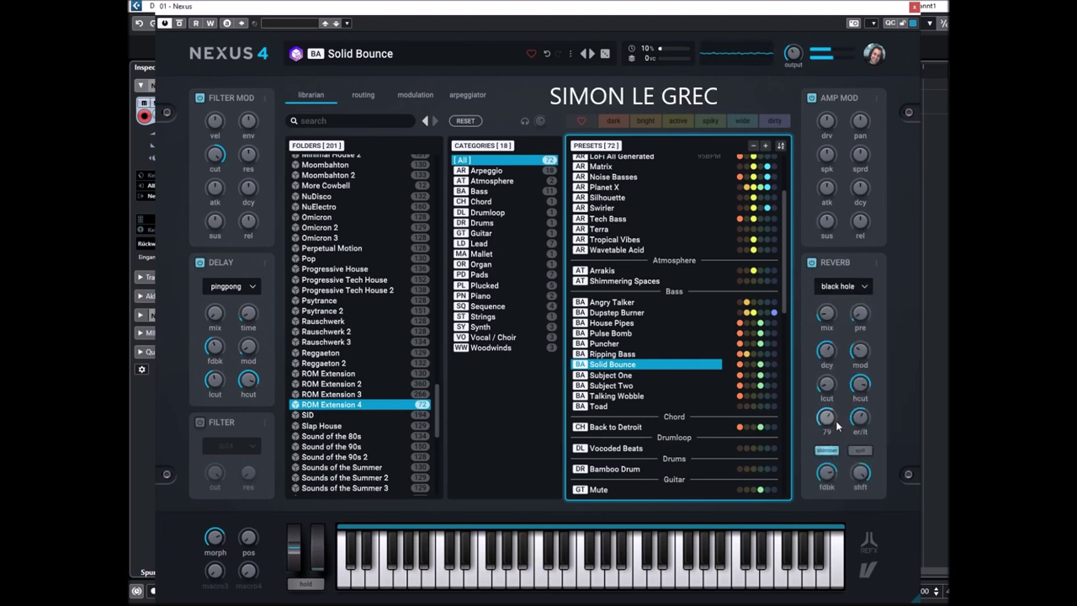
mouse_move(858, 419)
mouse_down()
mouse_move(857, 404)
mouse_move(864, 424)
mouse_up()
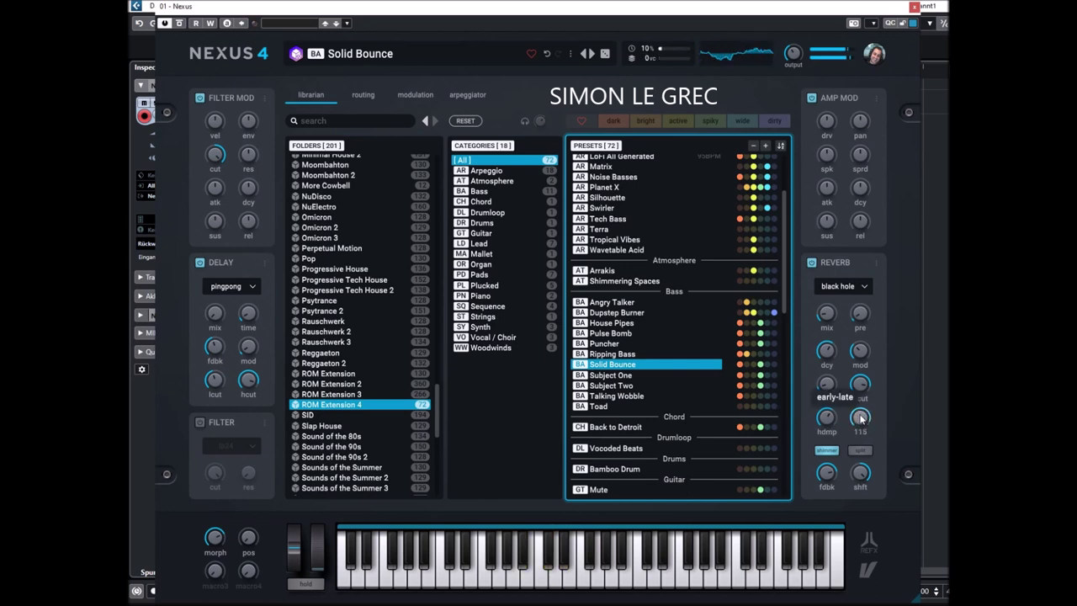
click(812, 265)
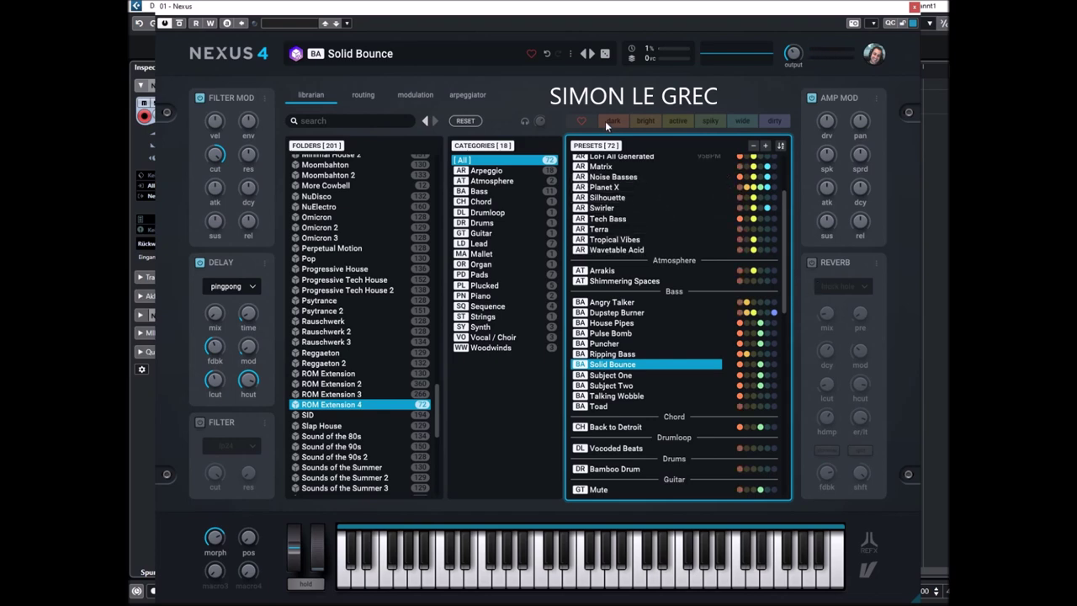
Step: Audition the Subject One, Subject Two and Talking Wobble bass presets
click(603, 375)
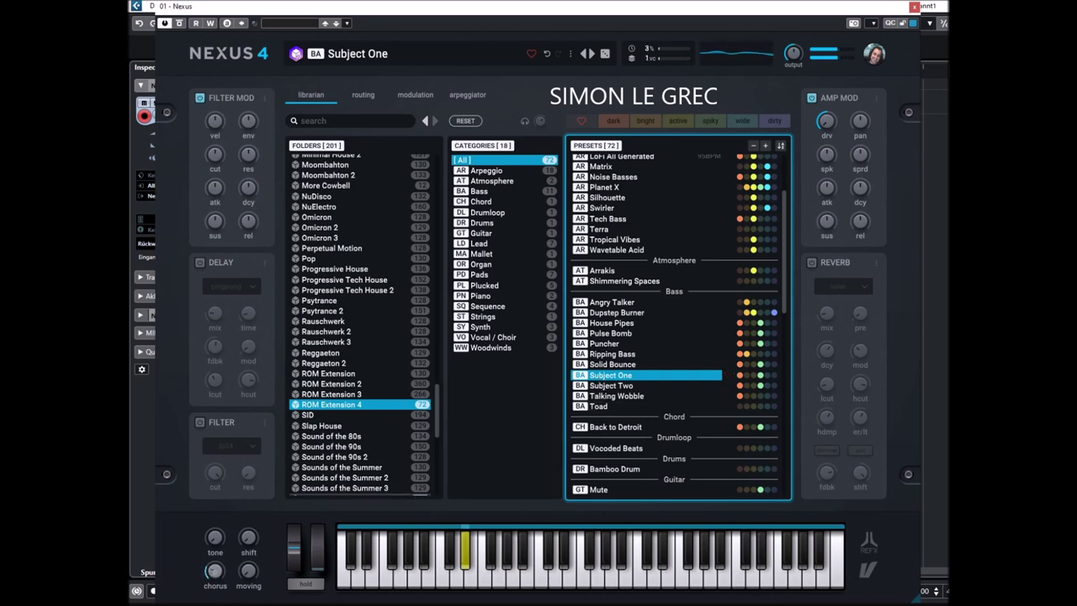
click(608, 387)
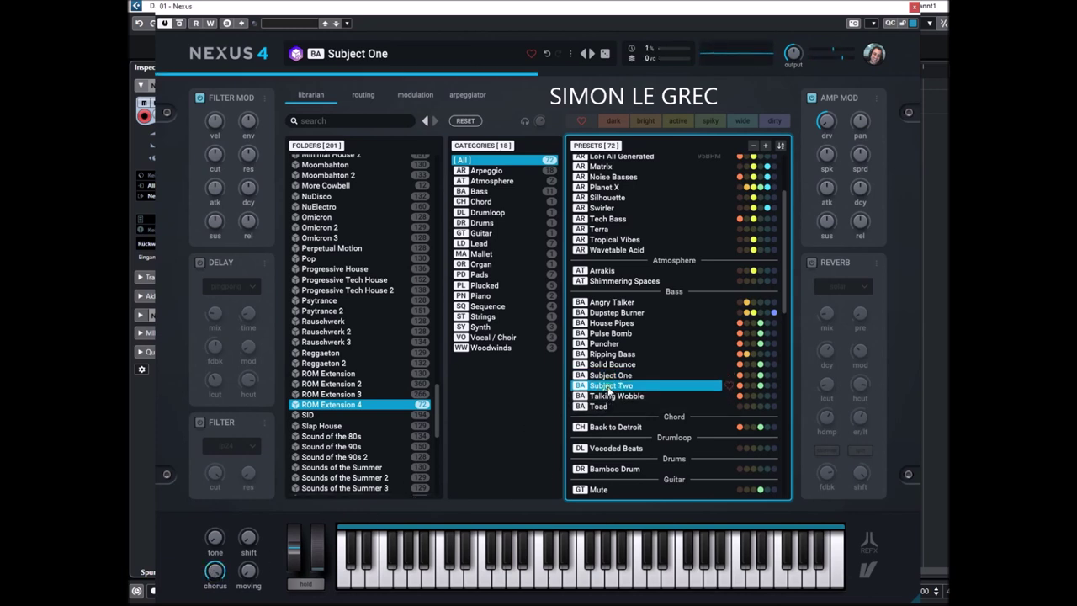
scroll(623, 330, down, 2)
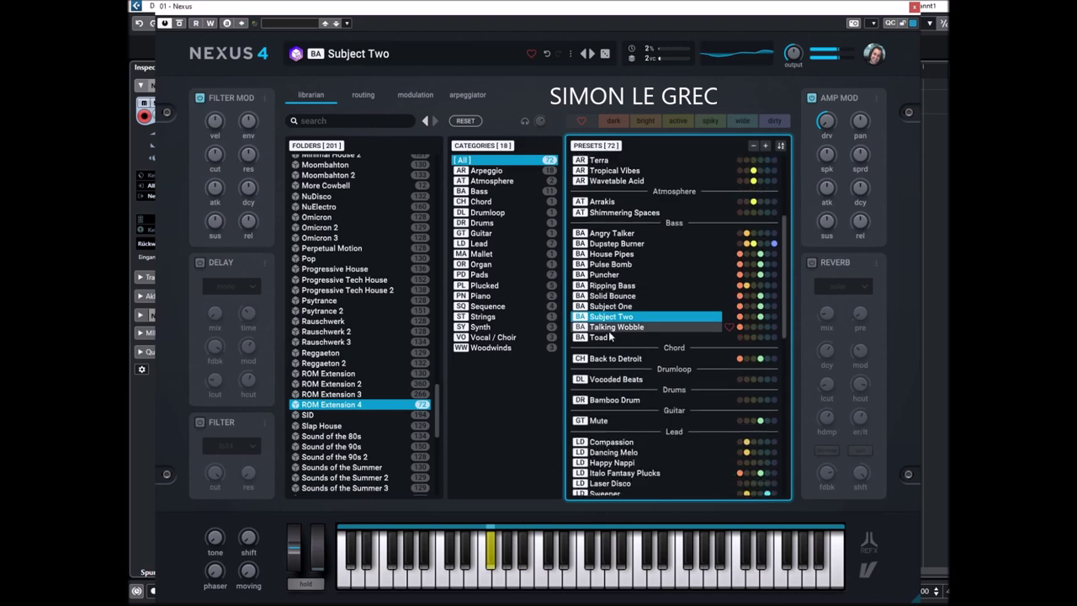
click(603, 328)
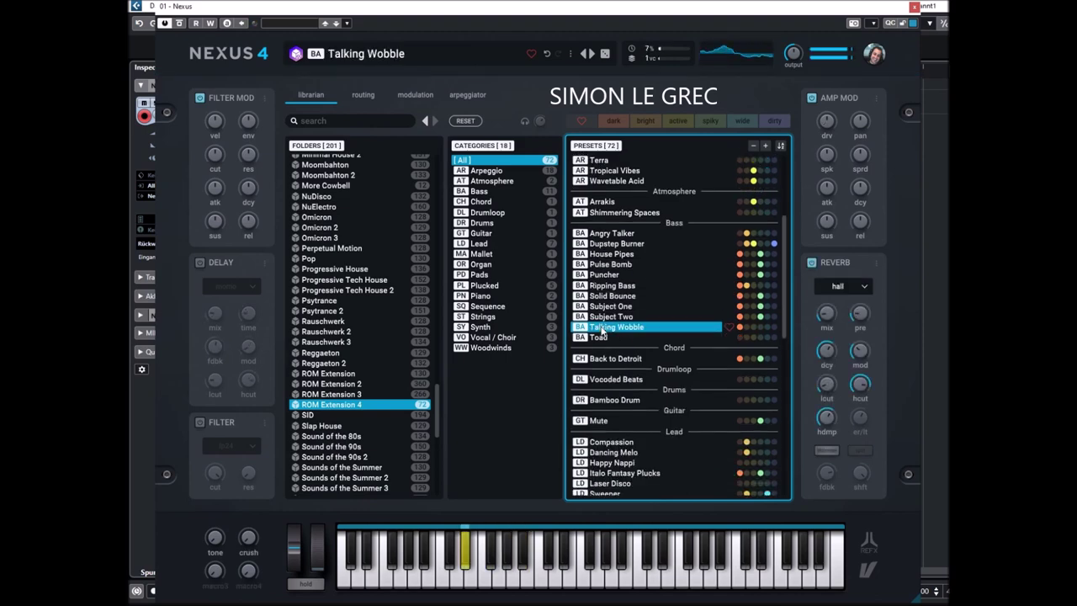
scroll(602, 333, down, 1)
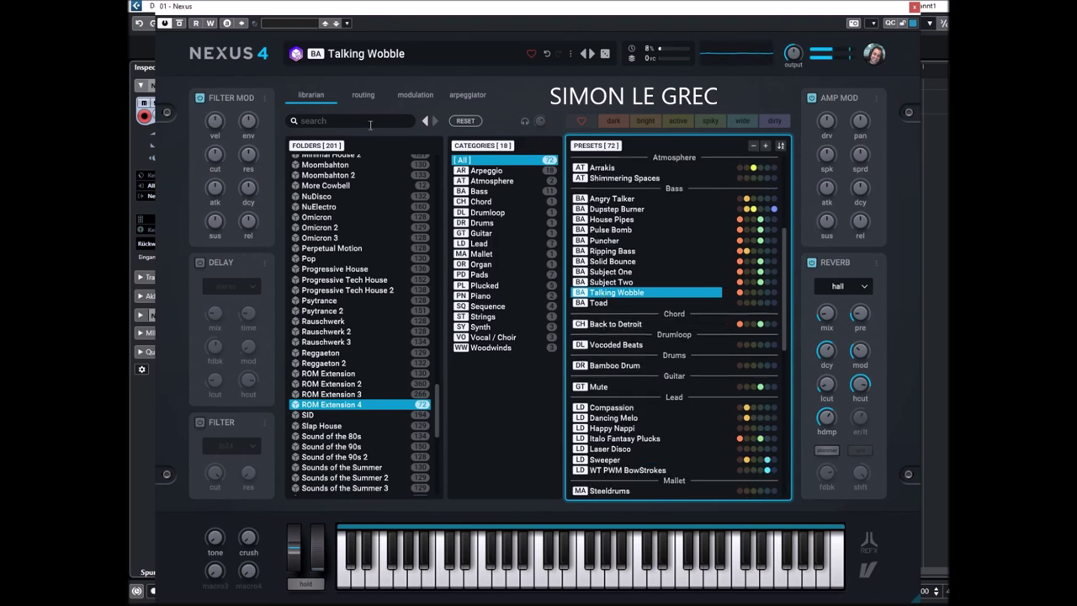
Step: Inspect the WT1 oscillator in Talking Wobble's routing, and audition the Toad bass preset
click(363, 98)
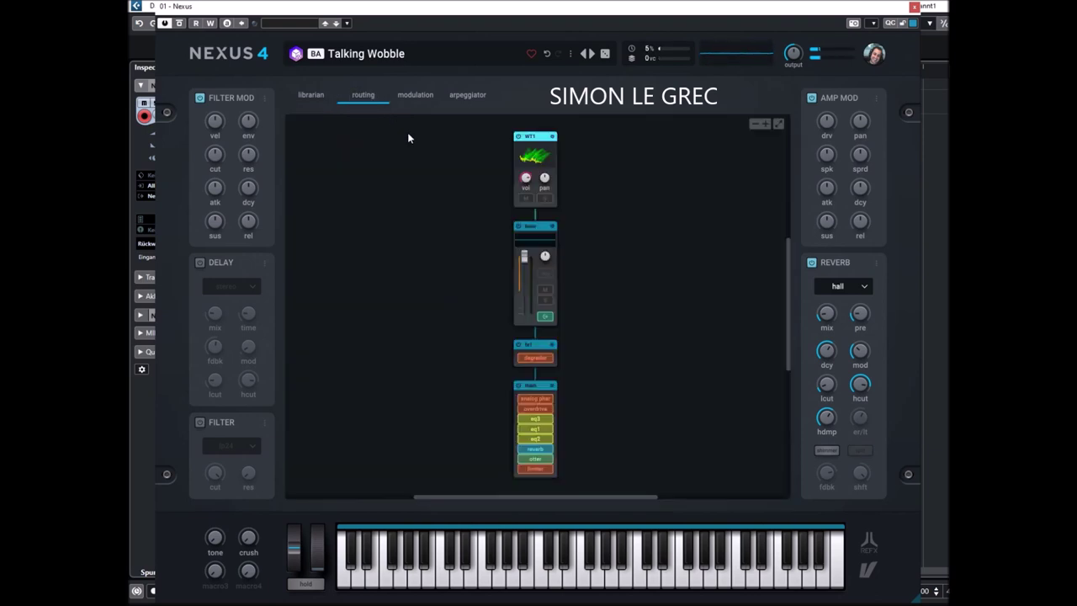
click(528, 141)
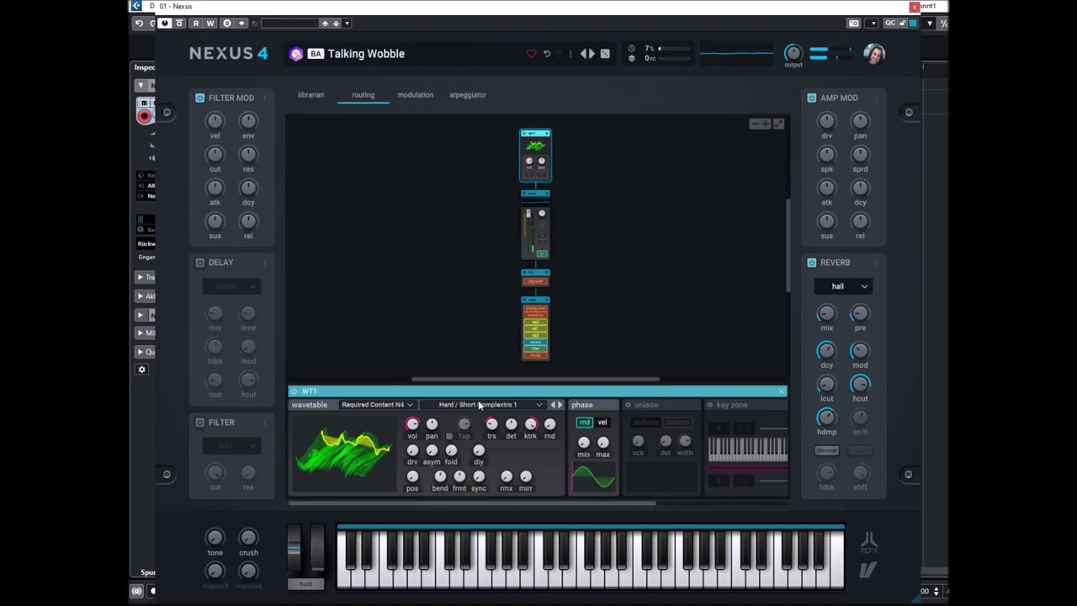
click(313, 96)
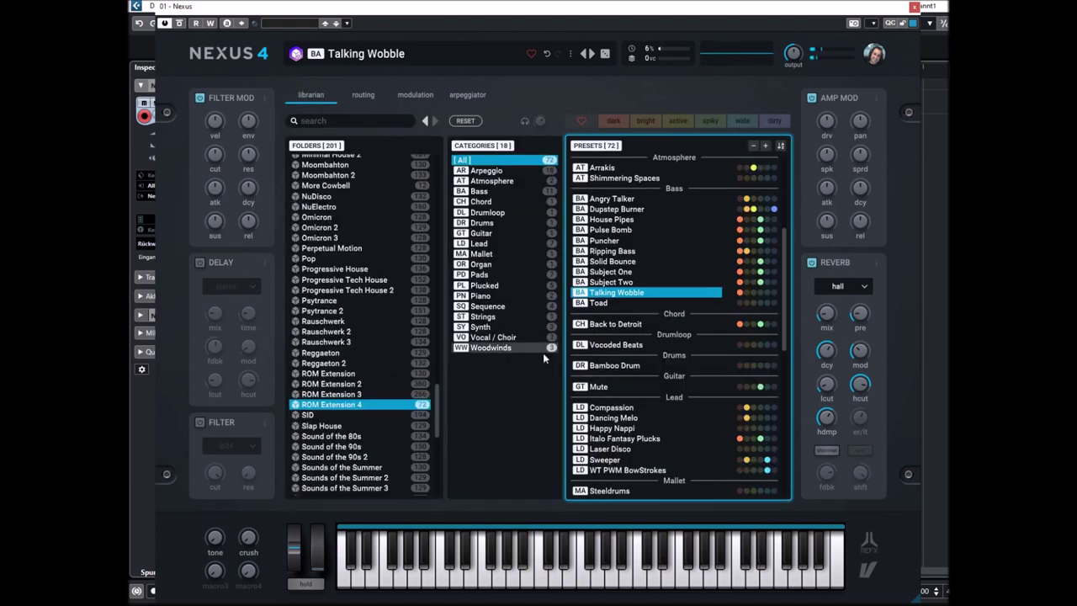
click(601, 305)
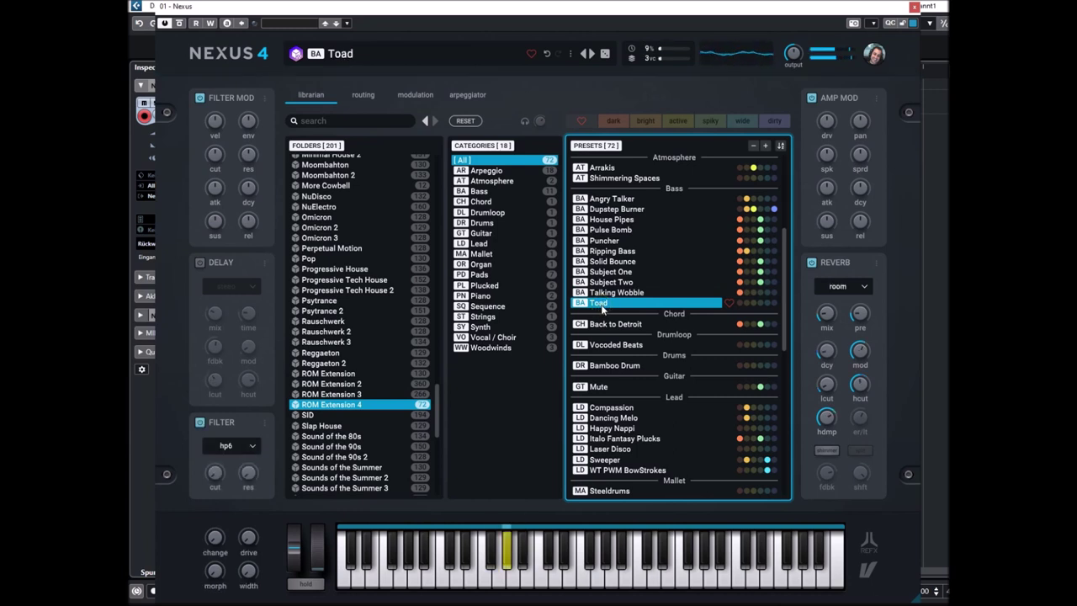
Step: Load the Back to Detroit chord preset, raise its pingpong delay mix to about 51, and switch its reverb off
click(611, 327)
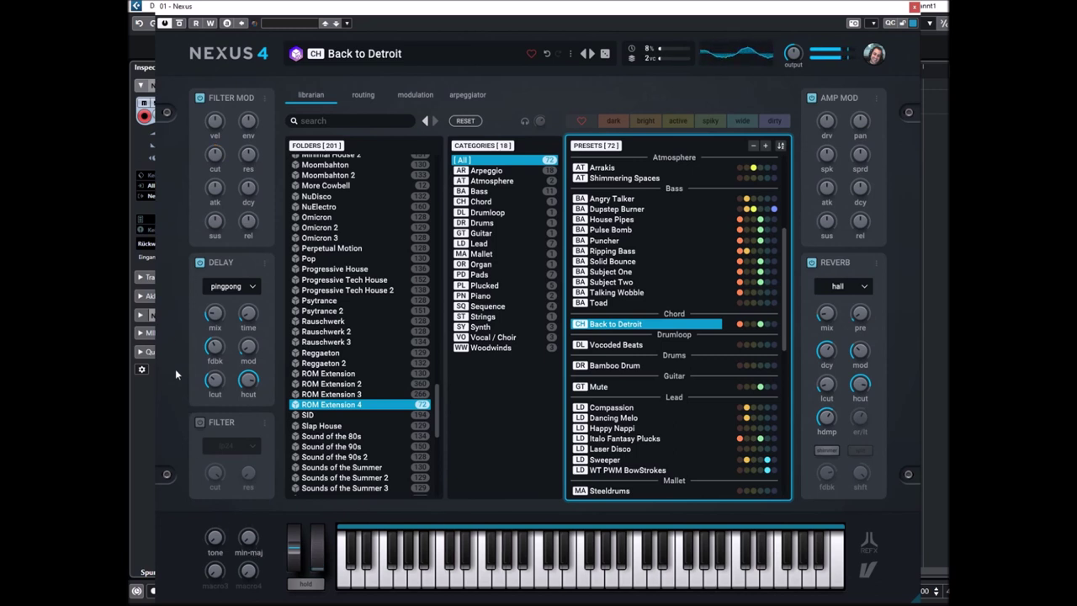
mouse_move(218, 381)
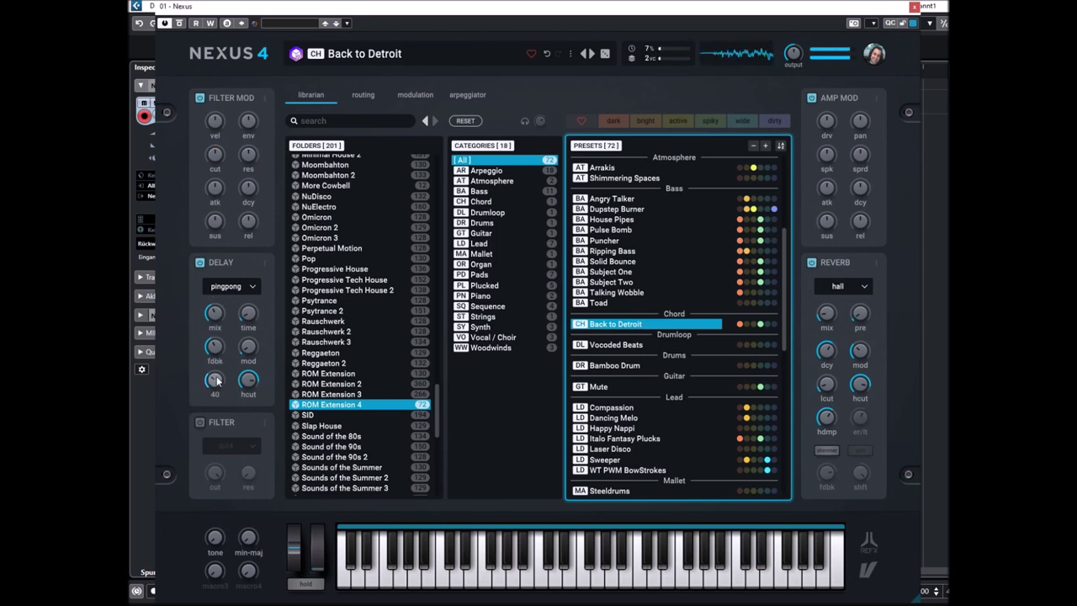
mouse_move(212, 320)
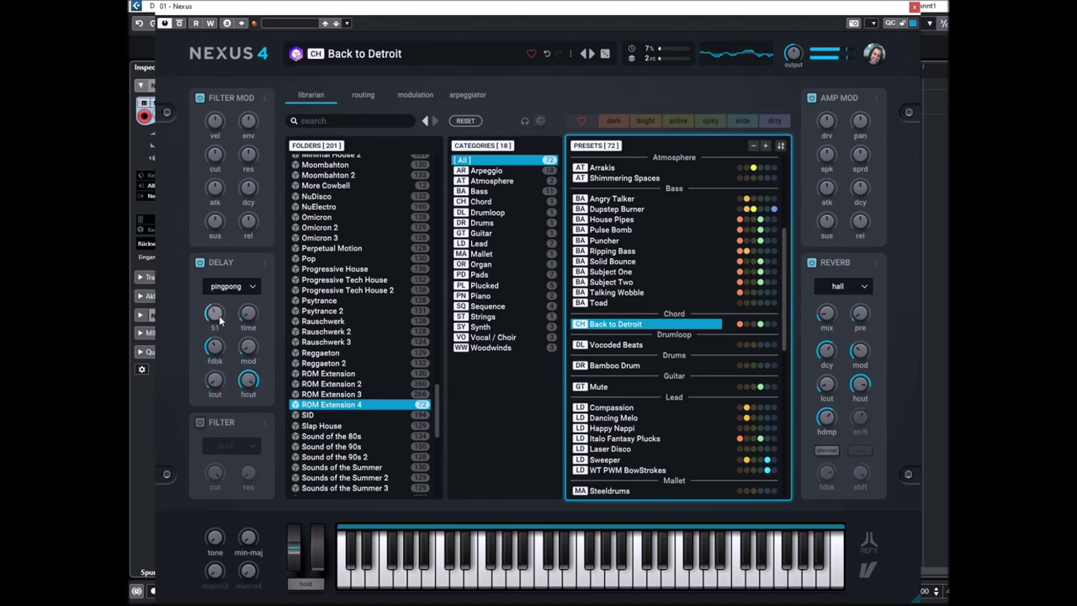
click(812, 264)
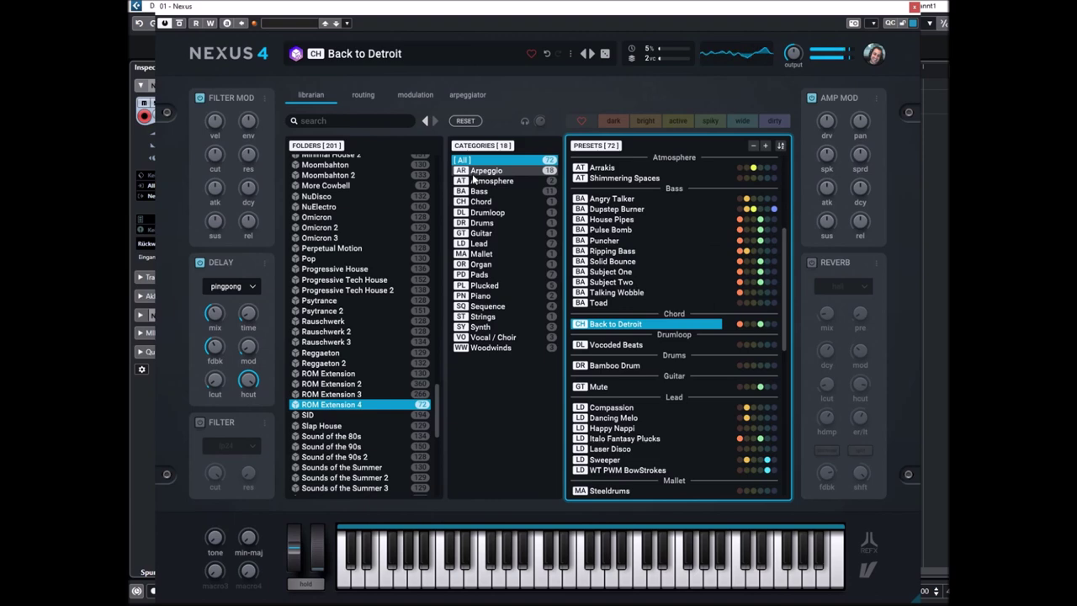
Step: Enable uniform unison on Back to Detroit's first oscillator, WT1, and check the settings of the oscillator beside it
click(364, 95)
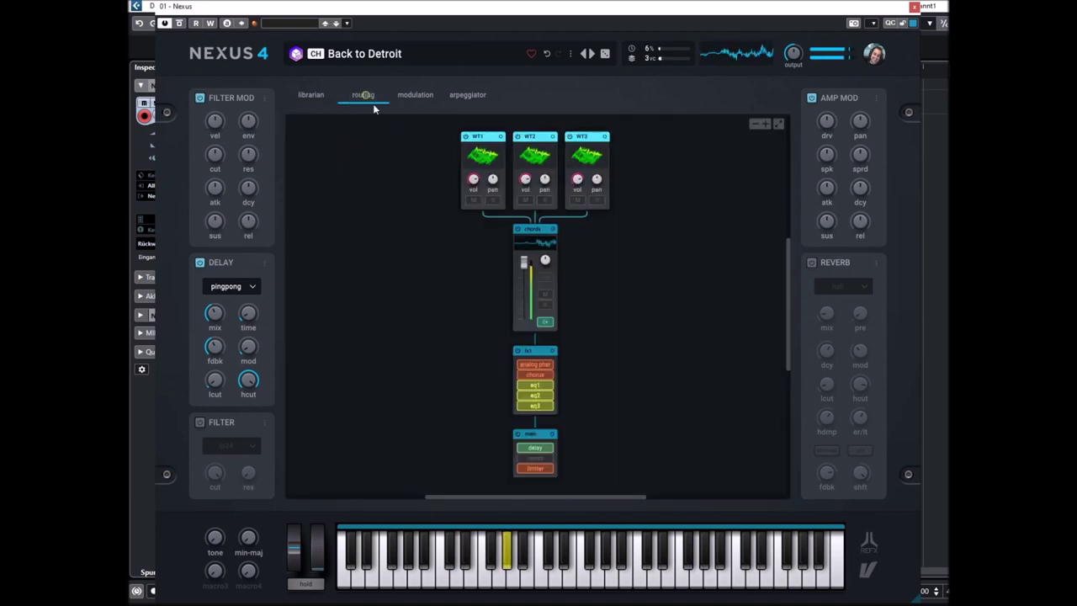
click(487, 144)
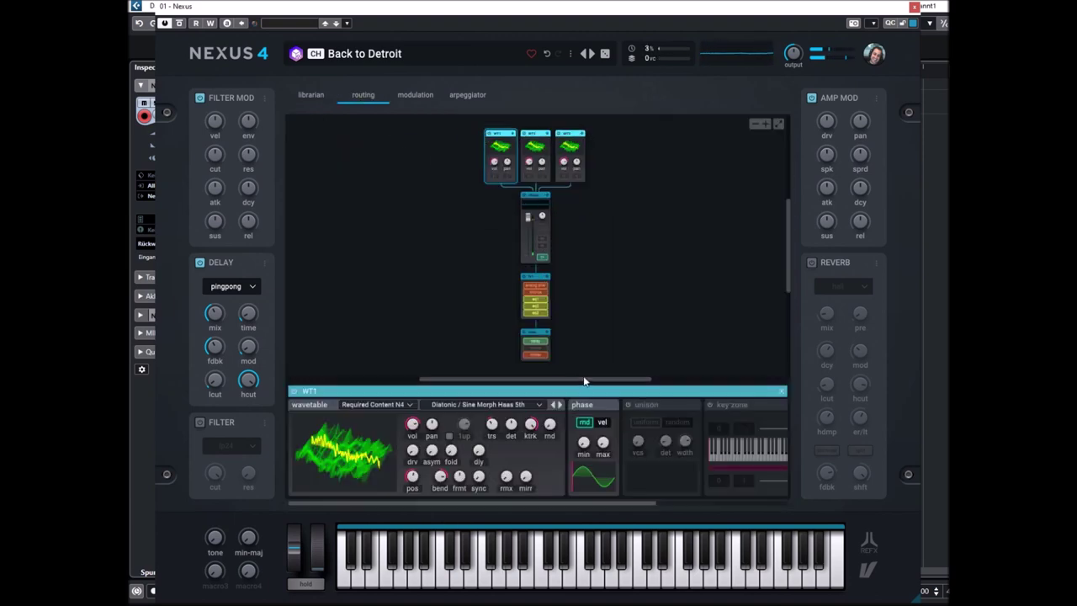
click(627, 406)
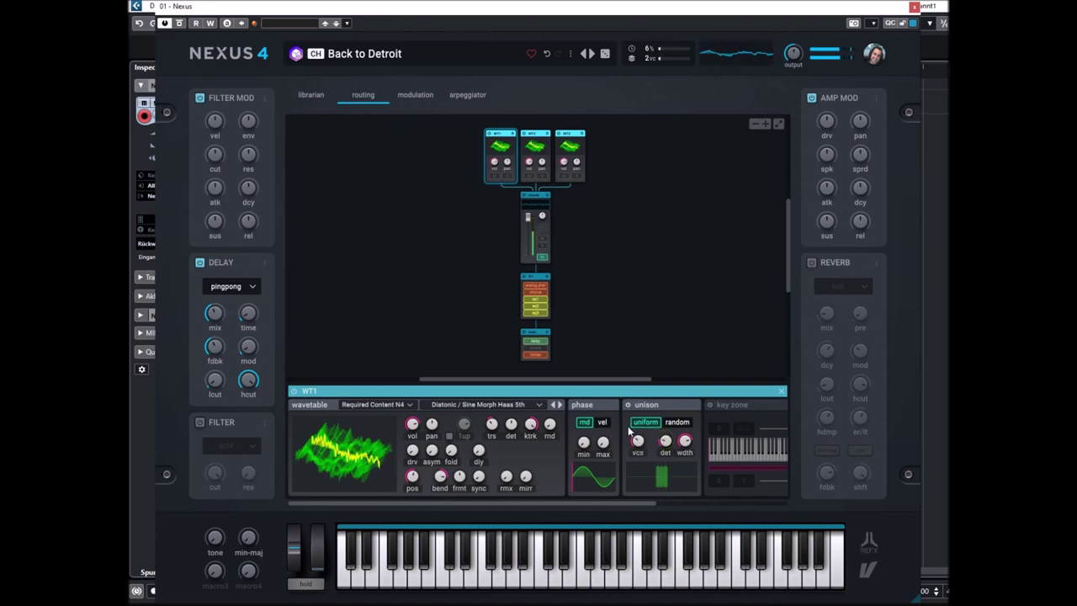
click(531, 137)
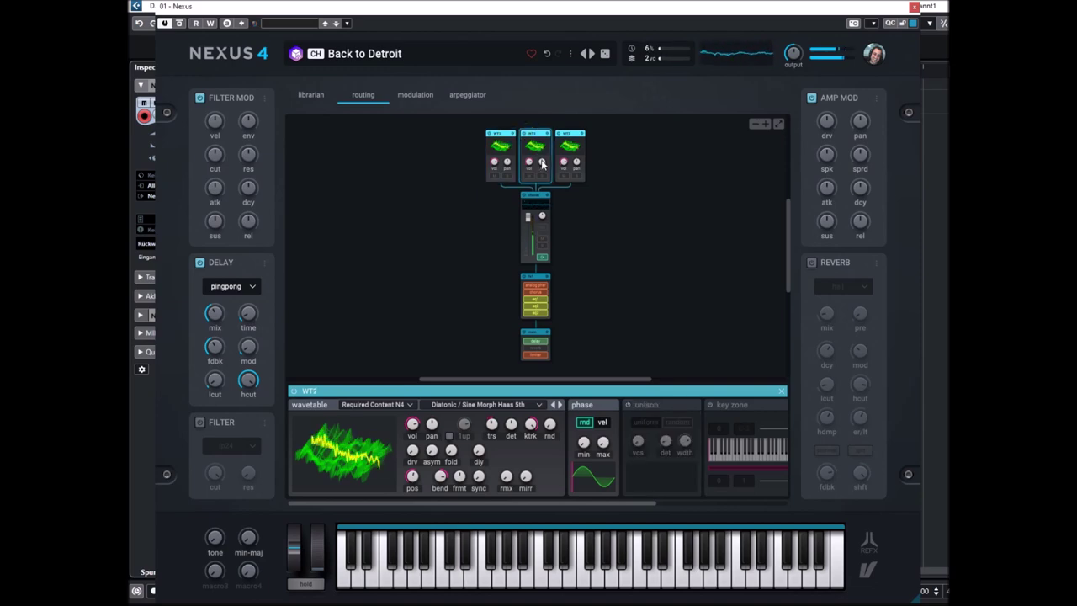
click(308, 96)
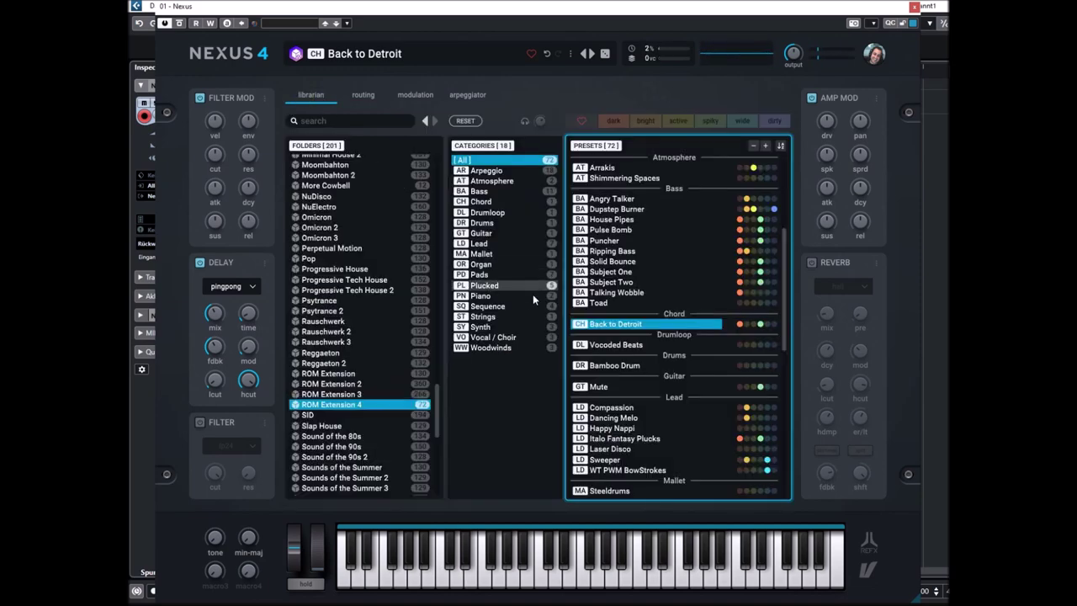
Step: Audition the Vocoded Beats drumloop, Bamboo Drum and Mute guitar presets
click(607, 347)
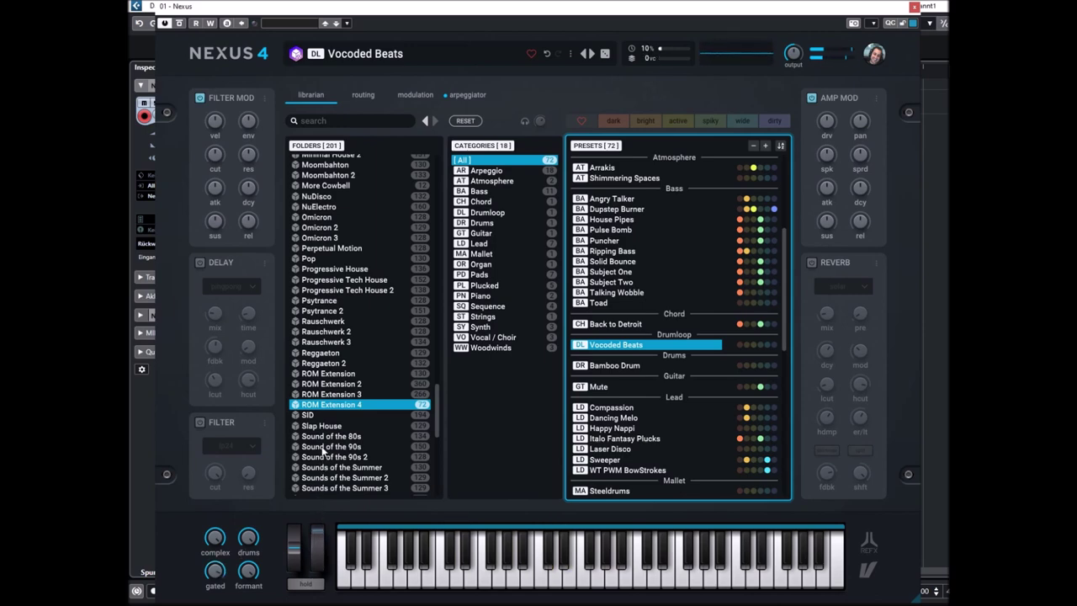
click(596, 367)
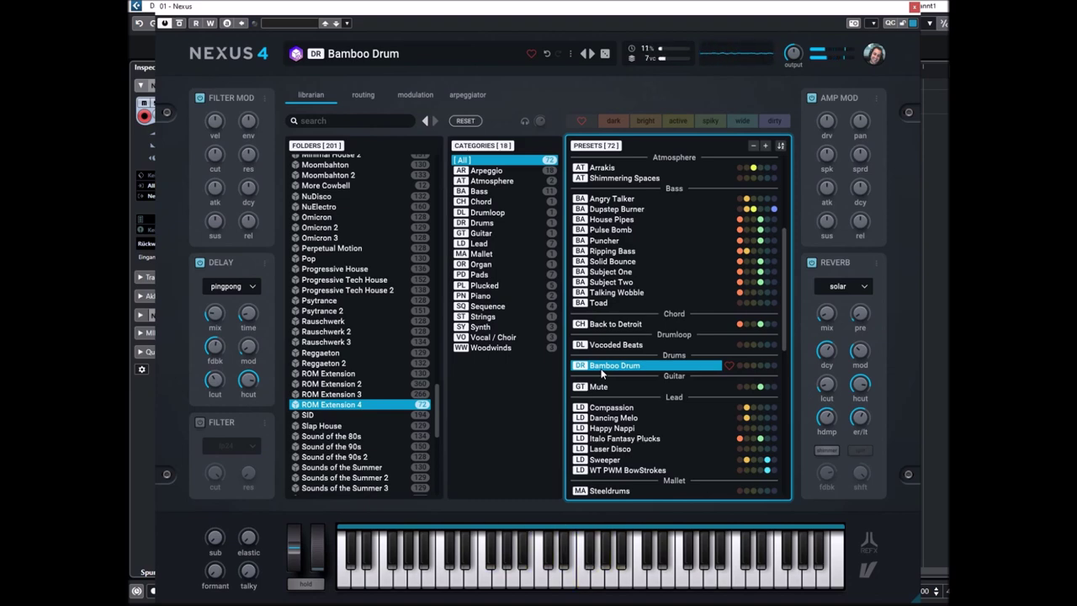
click(603, 387)
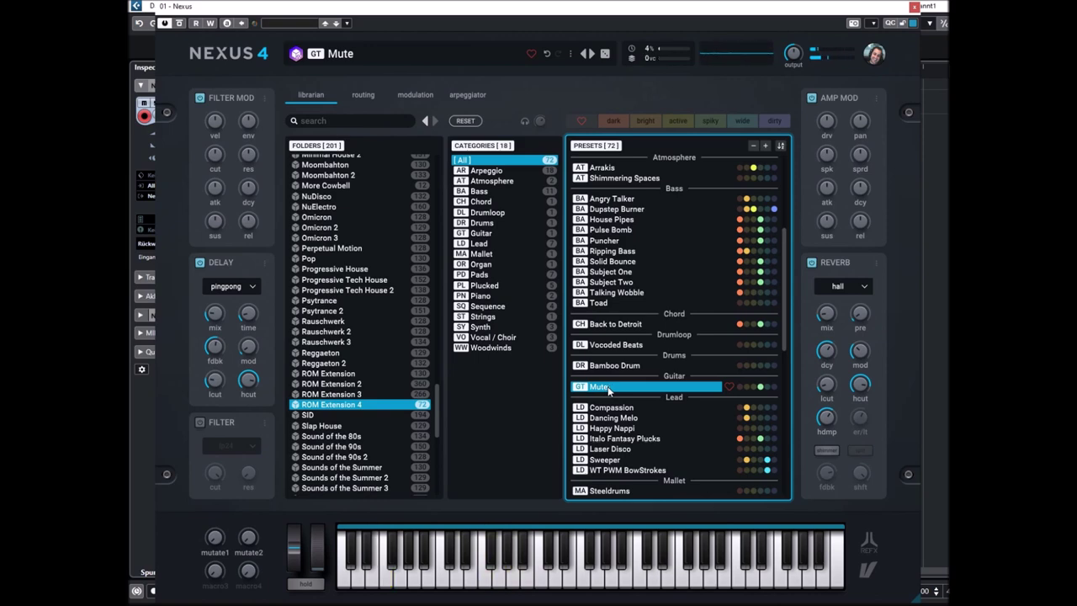
Step: Load the Compassion lead preset, raise its pingpong delay mix, and set its hall reverb mix to about 48
scroll(609, 390, down, 2)
click(612, 307)
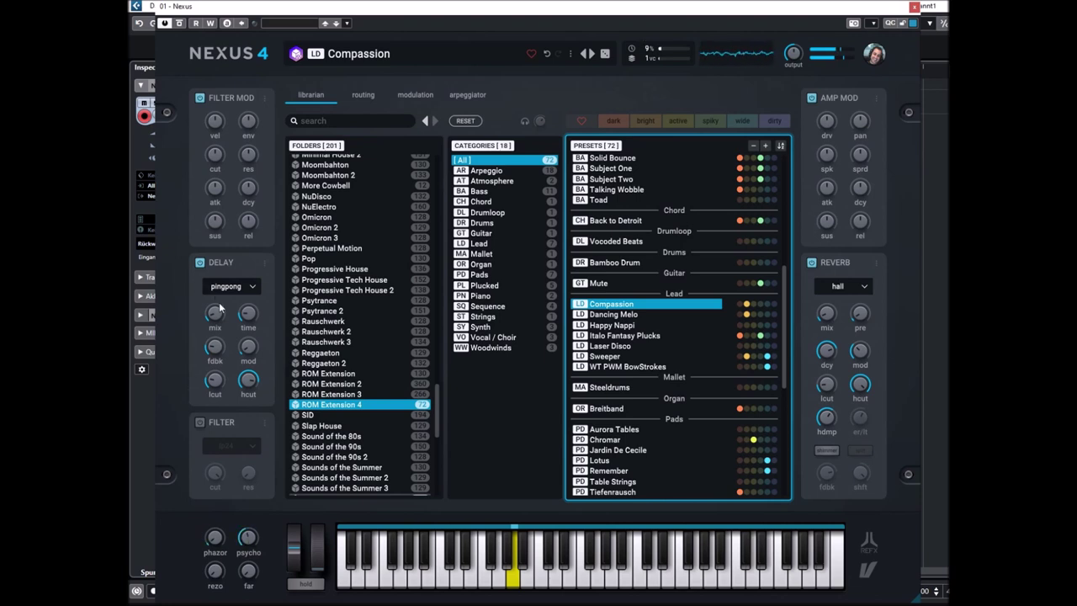
mouse_move(826, 313)
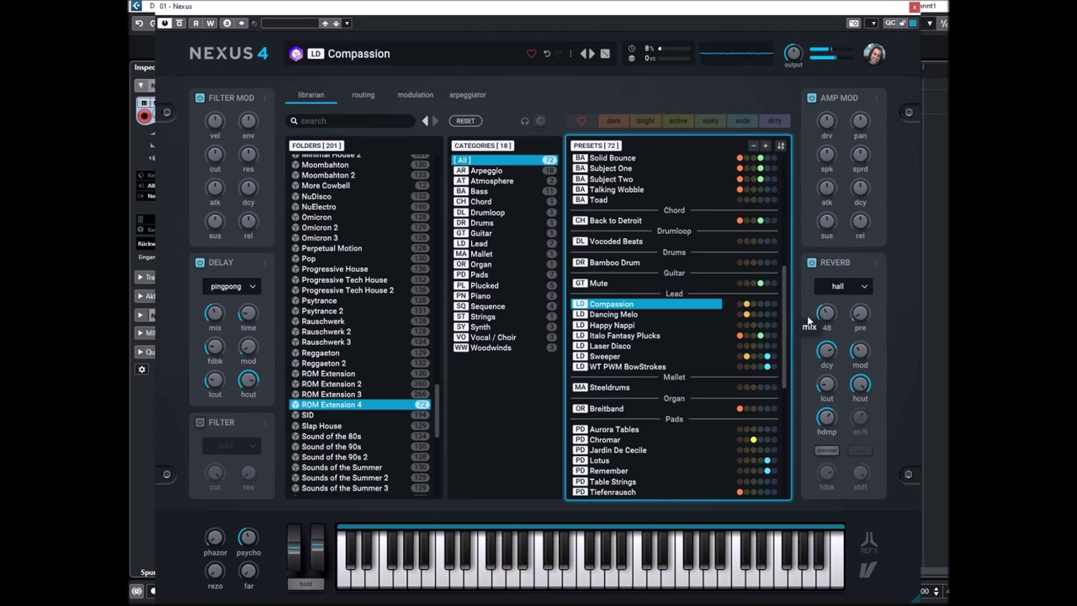
Step: Audition the Dancing Melo, Happy Nappi, Italo Fantasy Plucks and Laser Disco lead presets
click(609, 317)
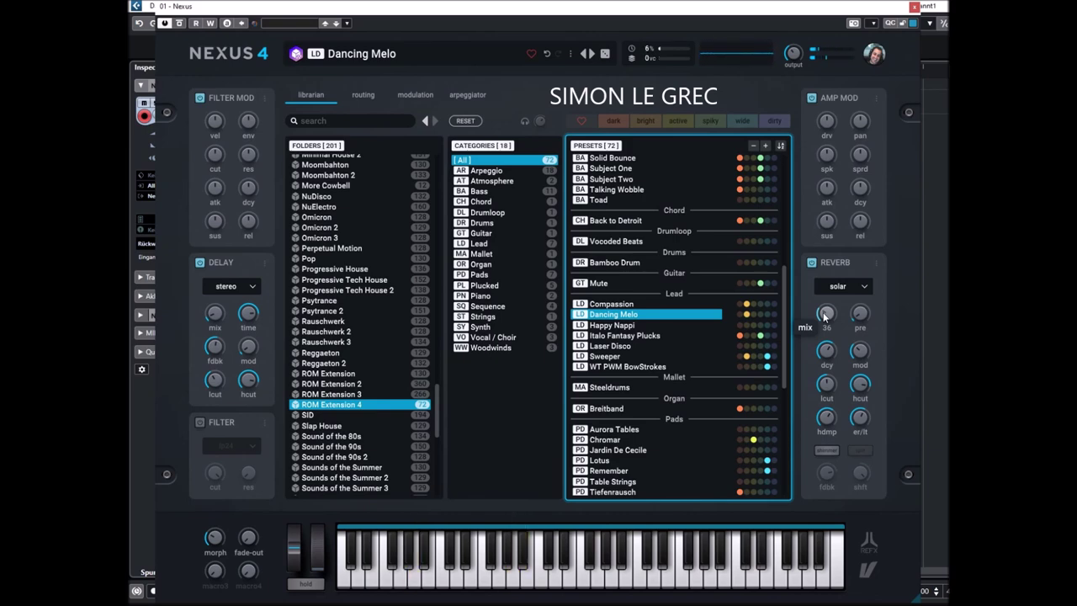
click(640, 326)
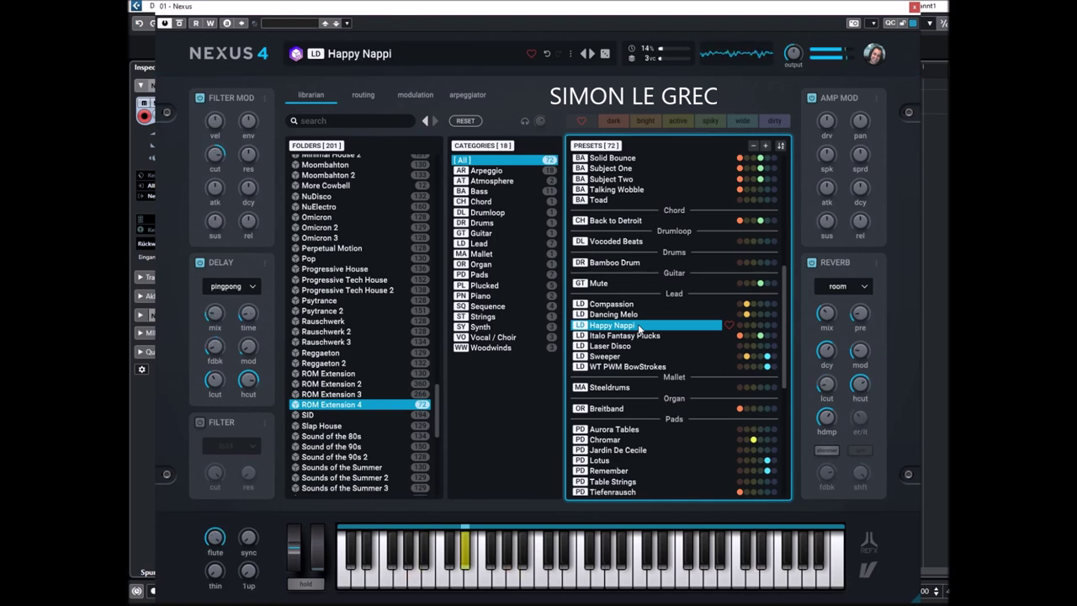
click(623, 336)
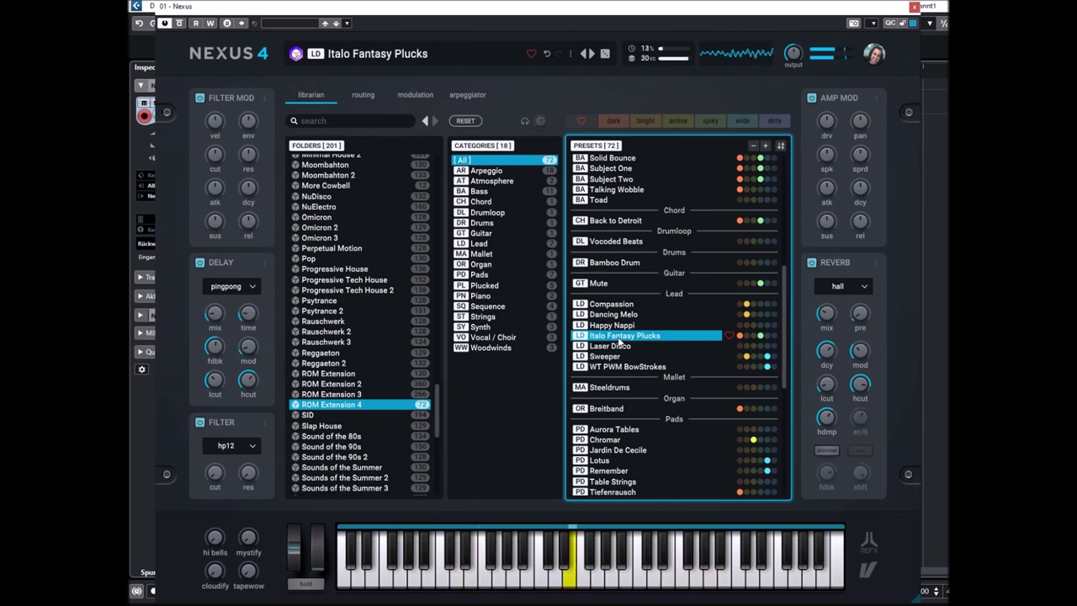
click(615, 348)
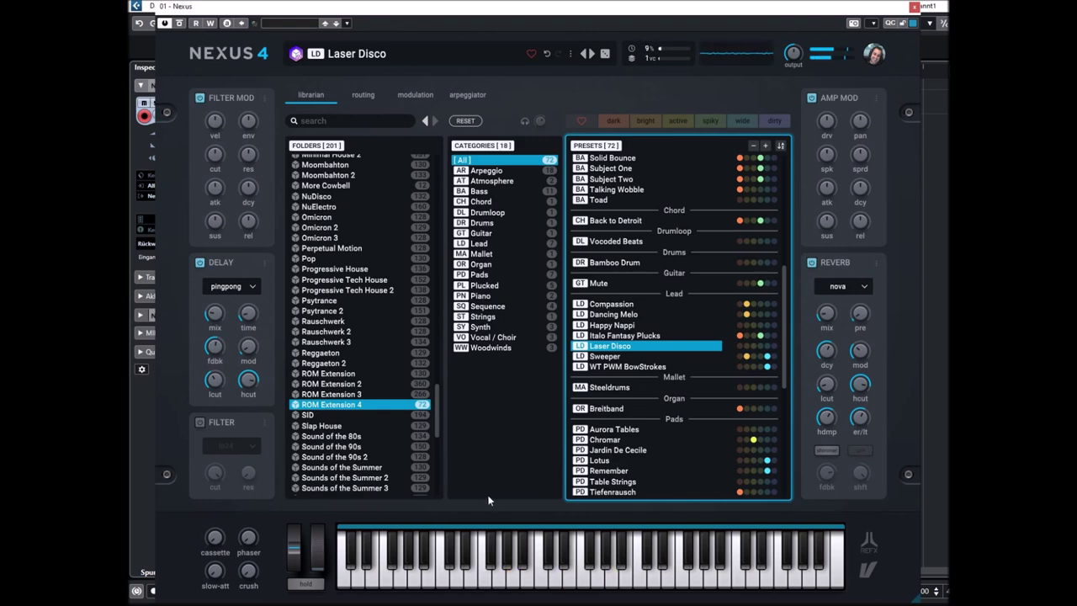
Step: Load the Sweeper lead preset and set its WT1 oscillator to uniform unison with four voices
click(603, 358)
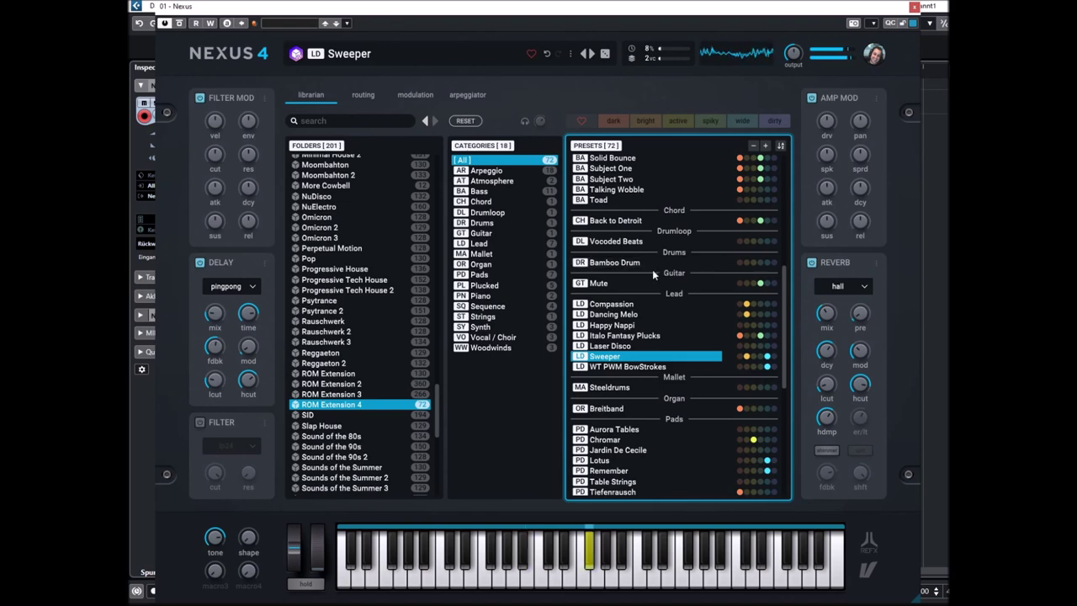
click(363, 95)
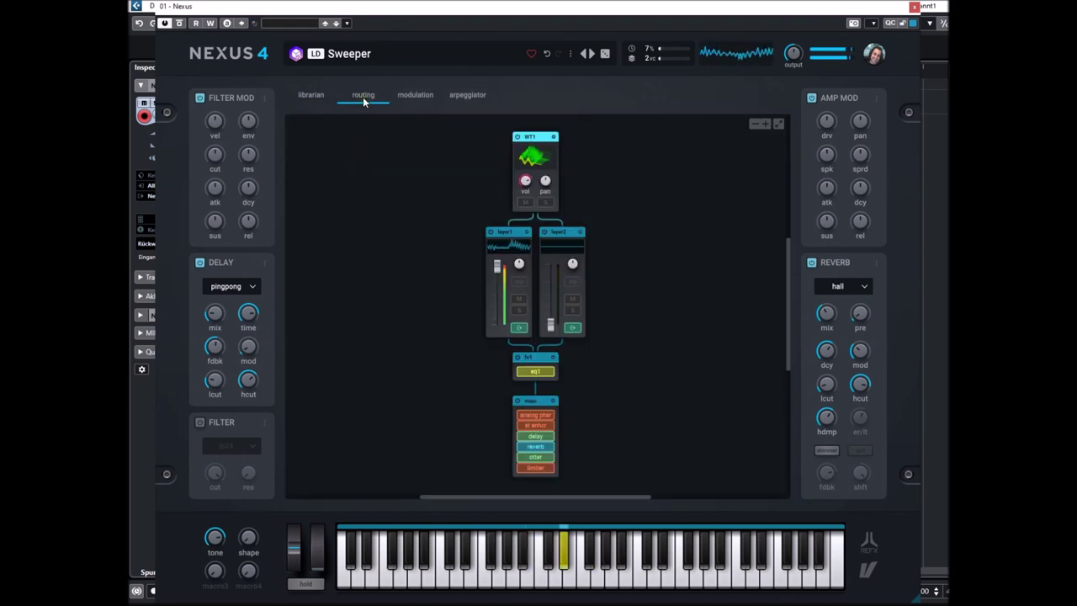
click(530, 200)
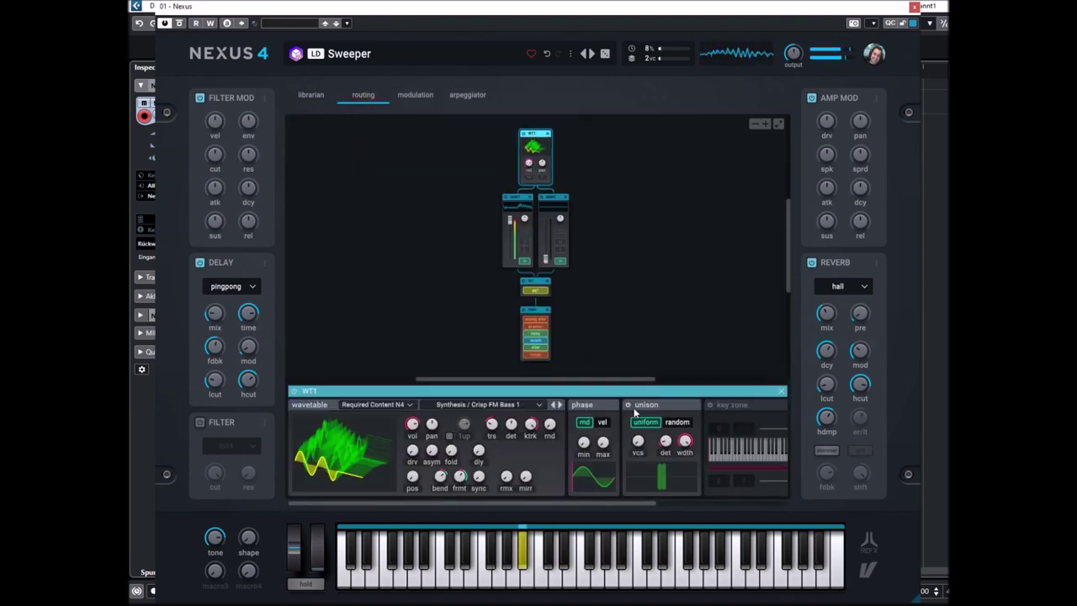
drag(638, 441, 667, 444)
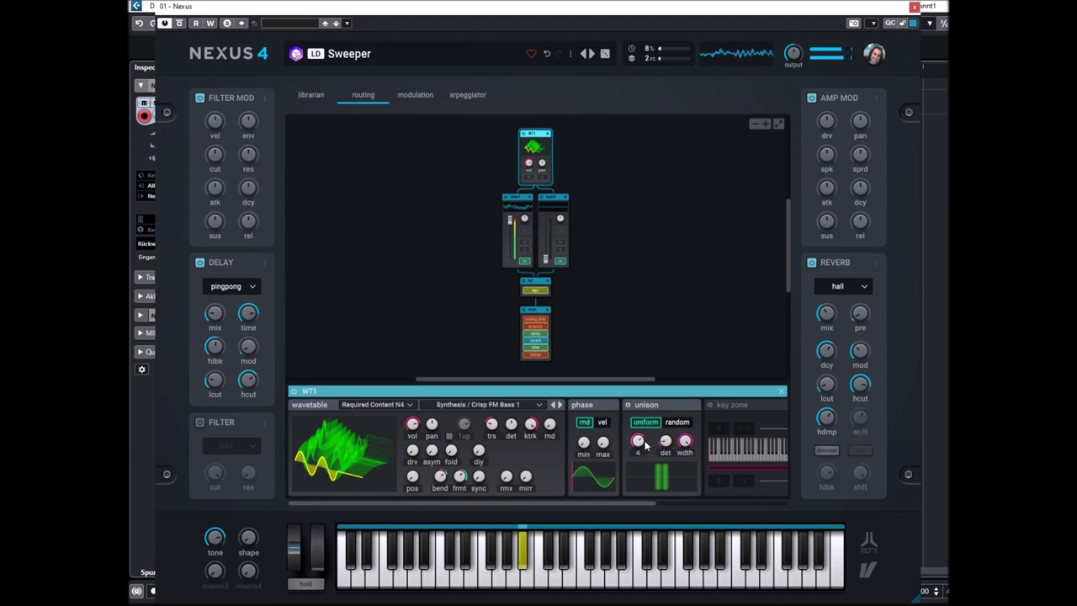
Step: Raise the remix and mirror amounts of the Sweeper preset's WT1 oscillator
drag(529, 425, 526, 462)
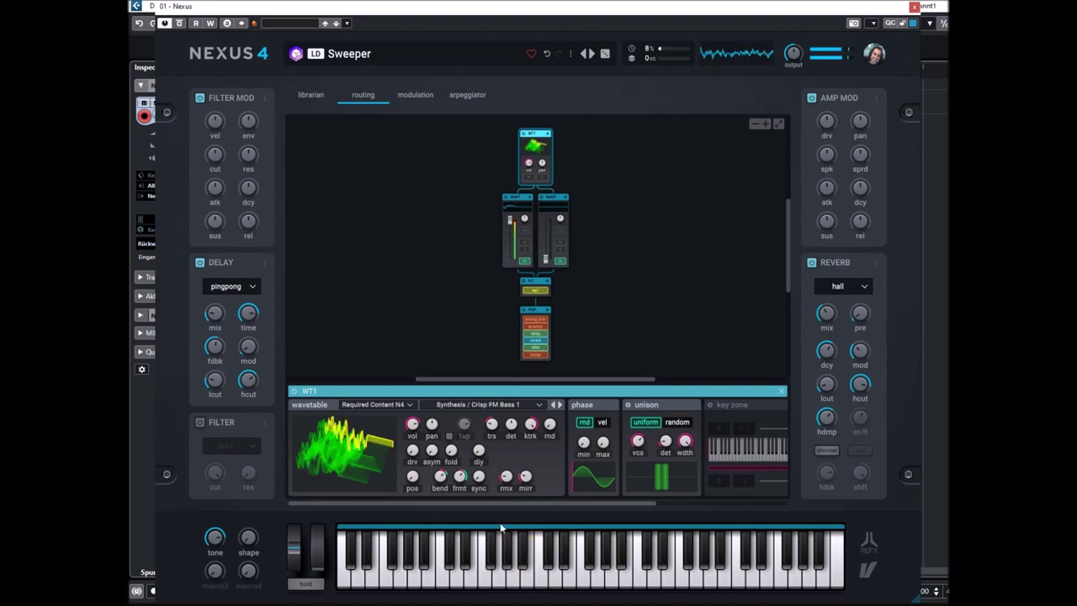
Step: Audition the WT PWM BowStrokes lead, Steeldrums mallet and Breitband organ presets
click(315, 98)
click(611, 367)
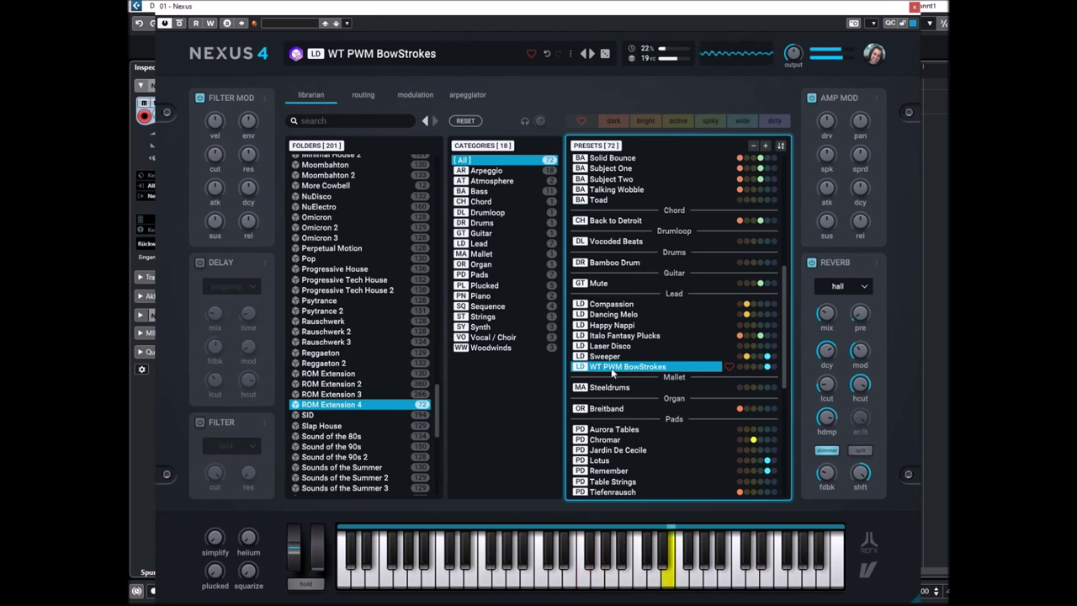
click(611, 389)
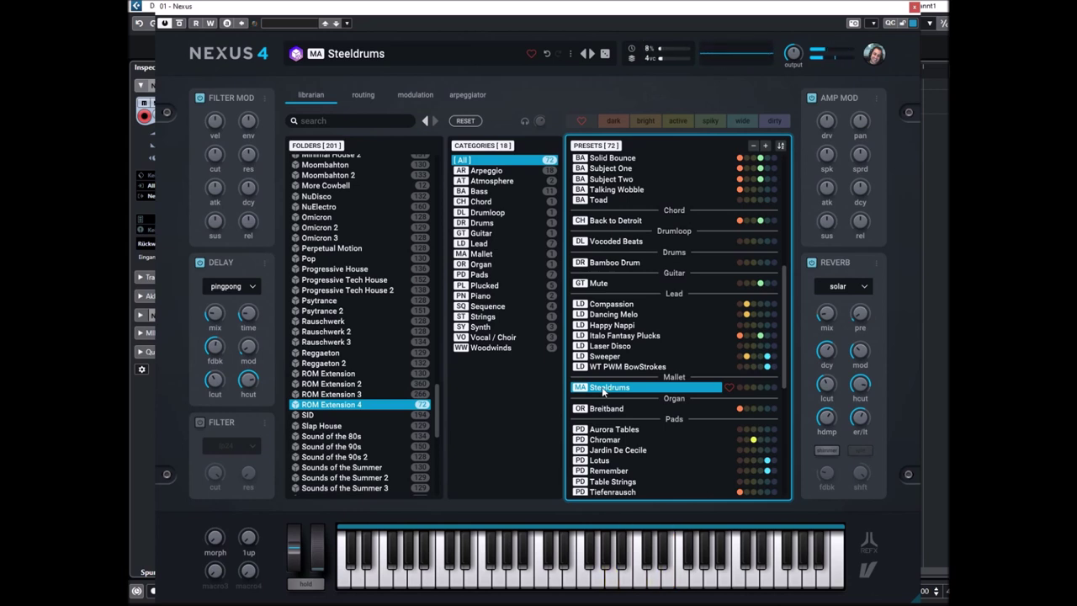
click(602, 410)
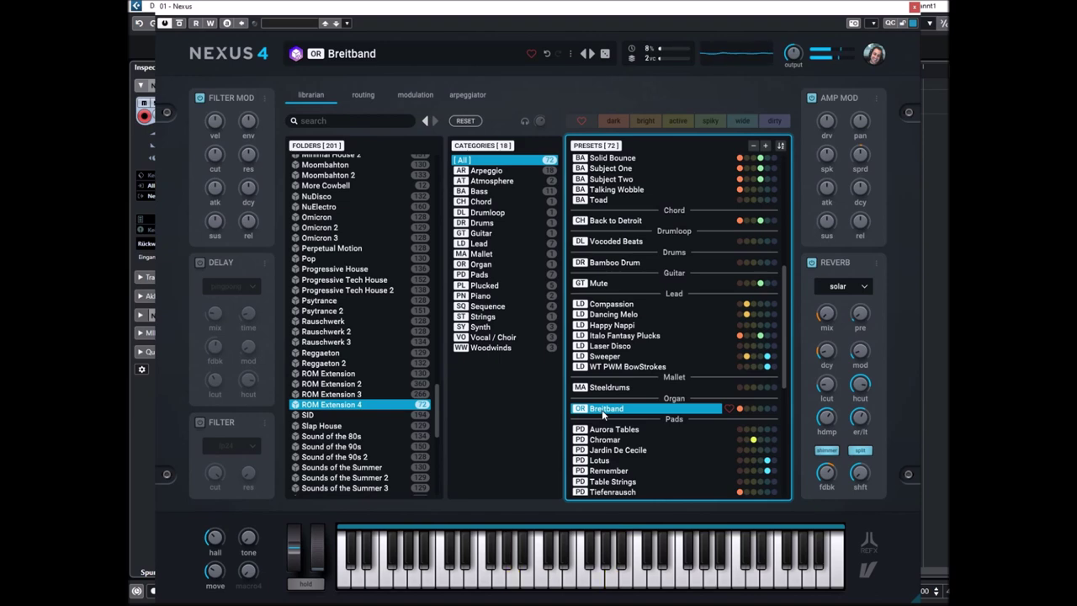
Step: Audition the Aurora Tables, Chromar, Jardin De Cecile and Lotus pad presets
scroll(601, 410, down, 3)
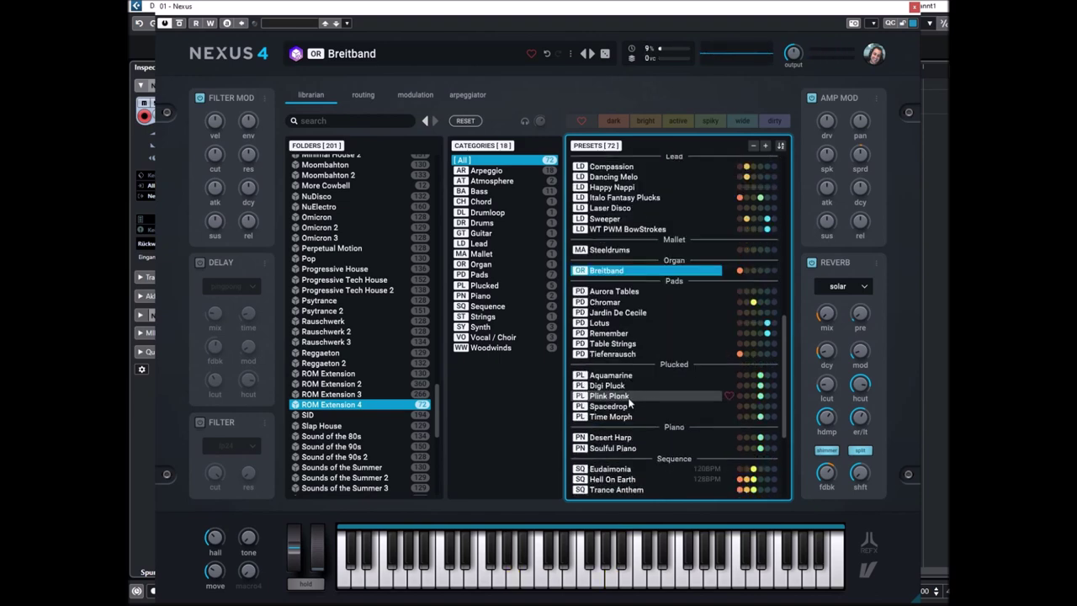
click(603, 291)
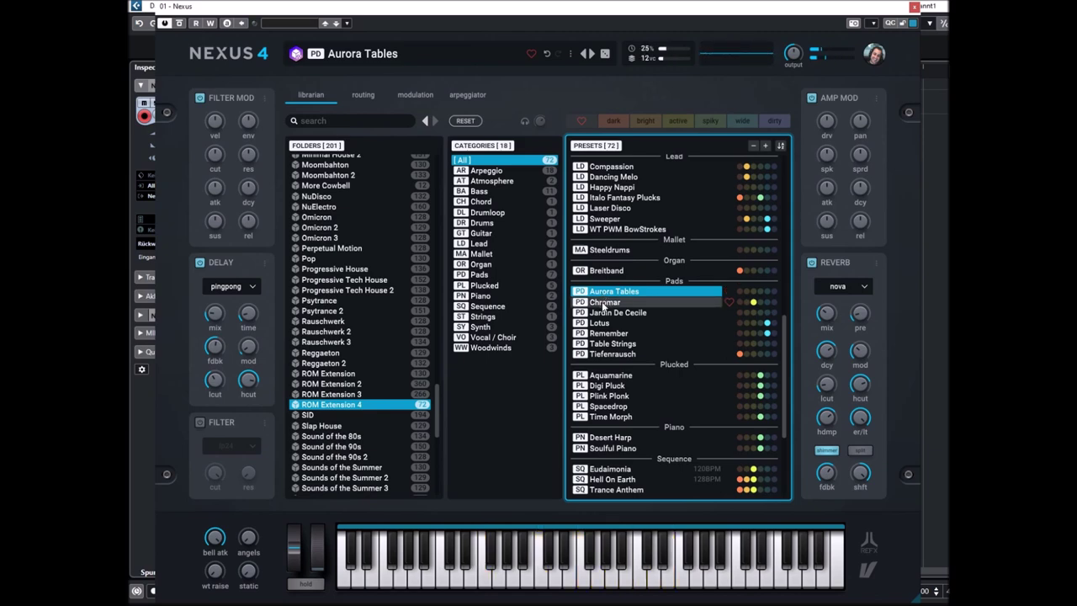
click(602, 304)
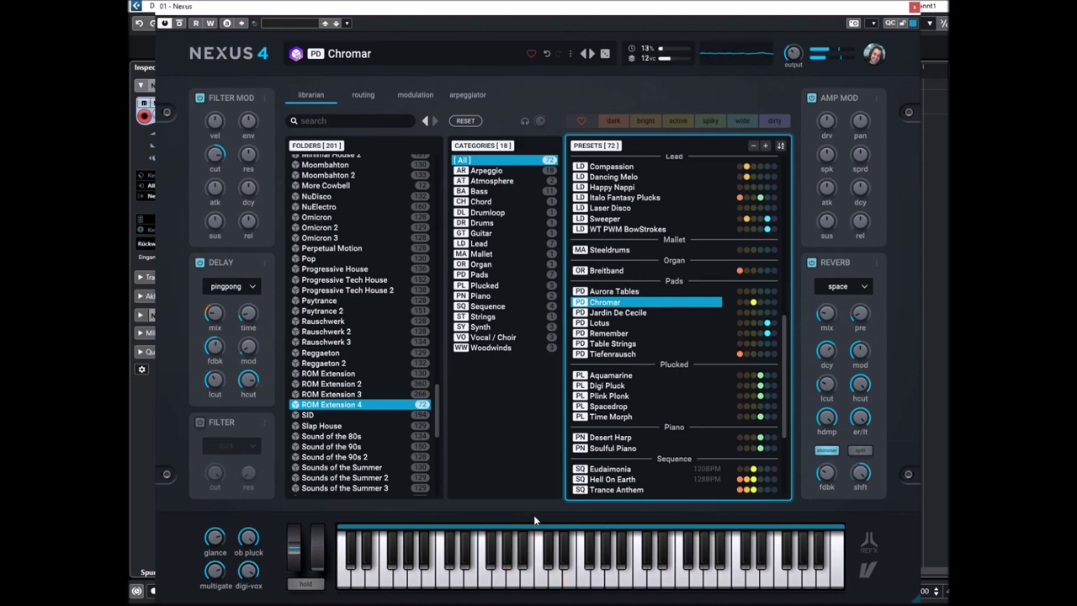
click(617, 314)
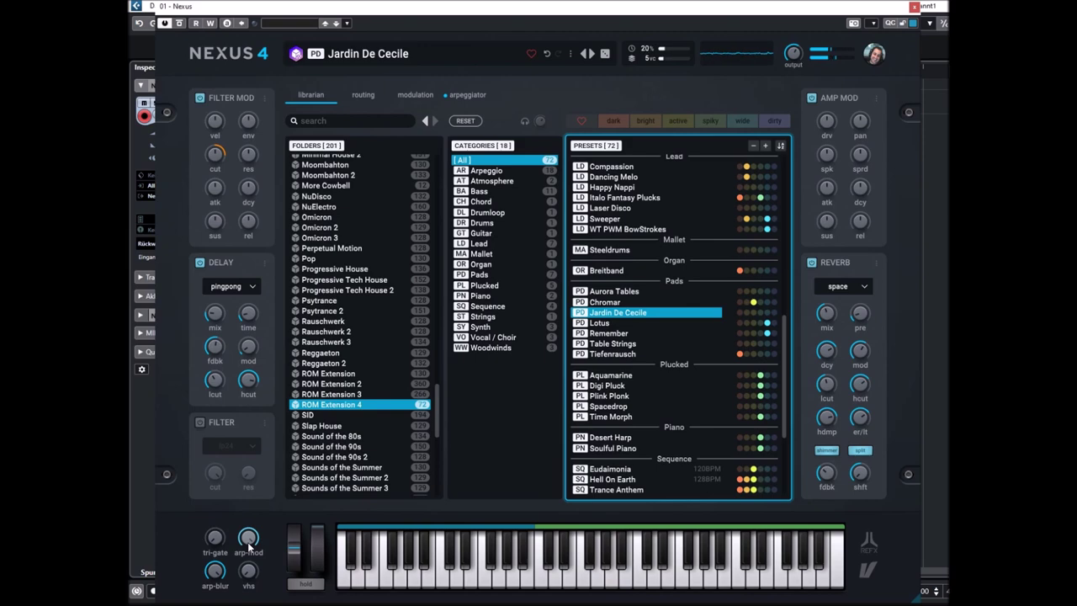
click(594, 325)
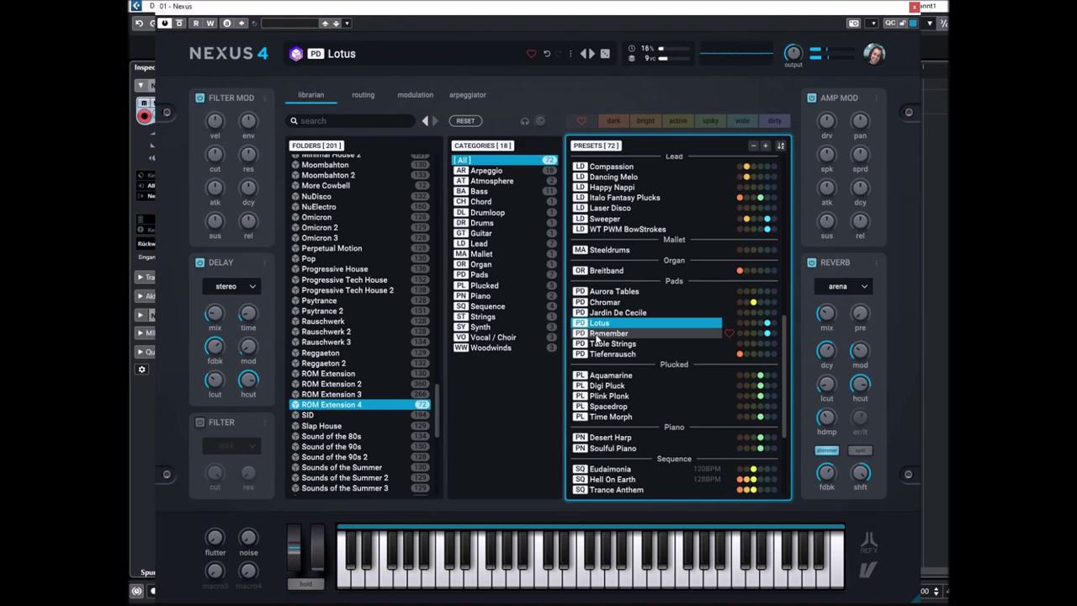
Step: Audition the Remember pad, checking its arena reverb controls, and the Table Strings pad
click(596, 335)
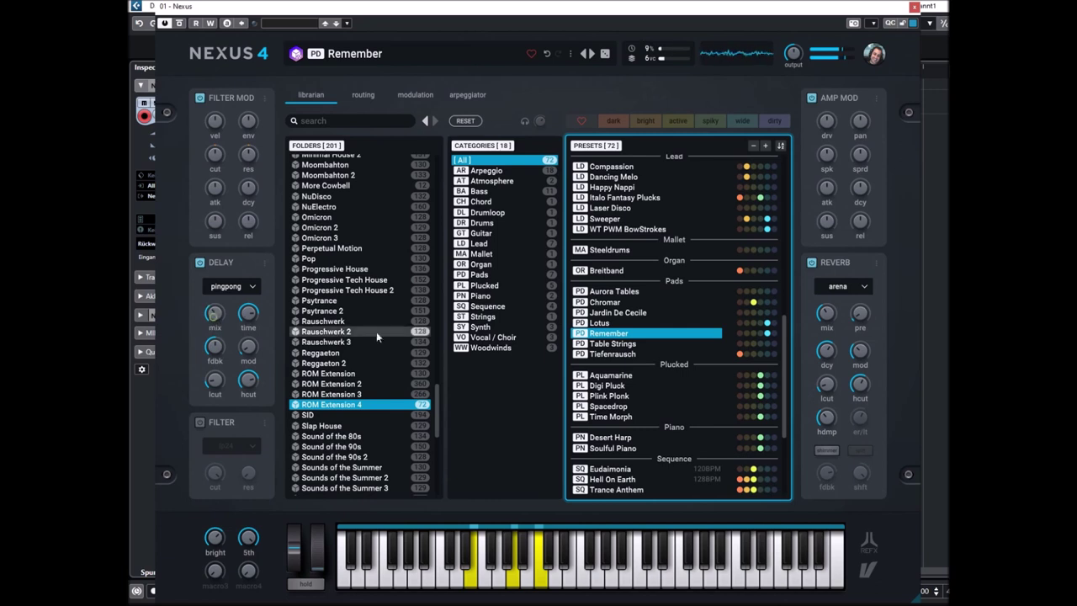
mouse_move(827, 350)
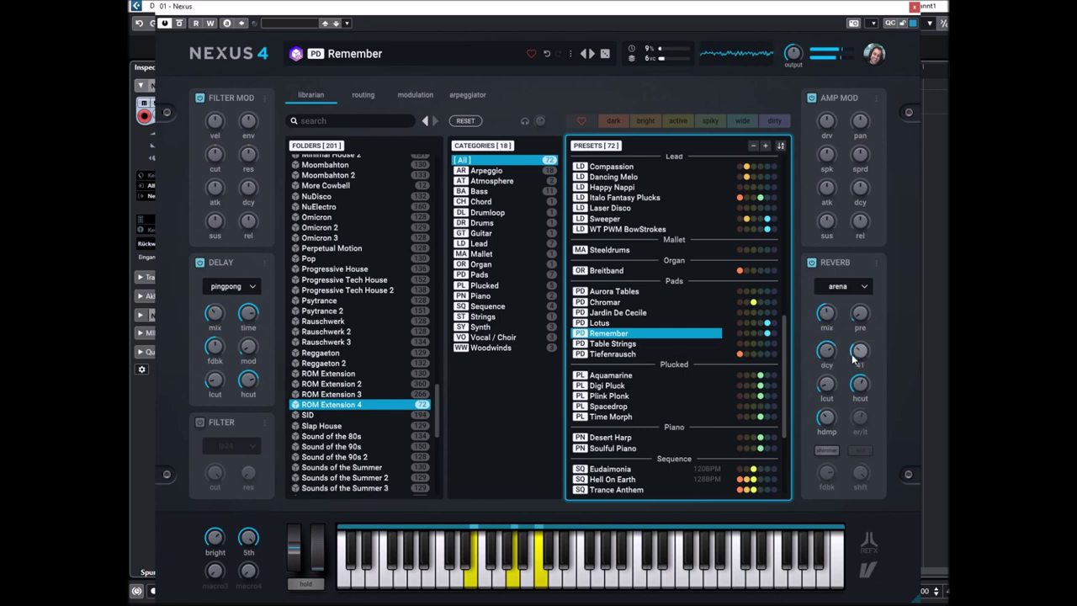
mouse_move(833, 414)
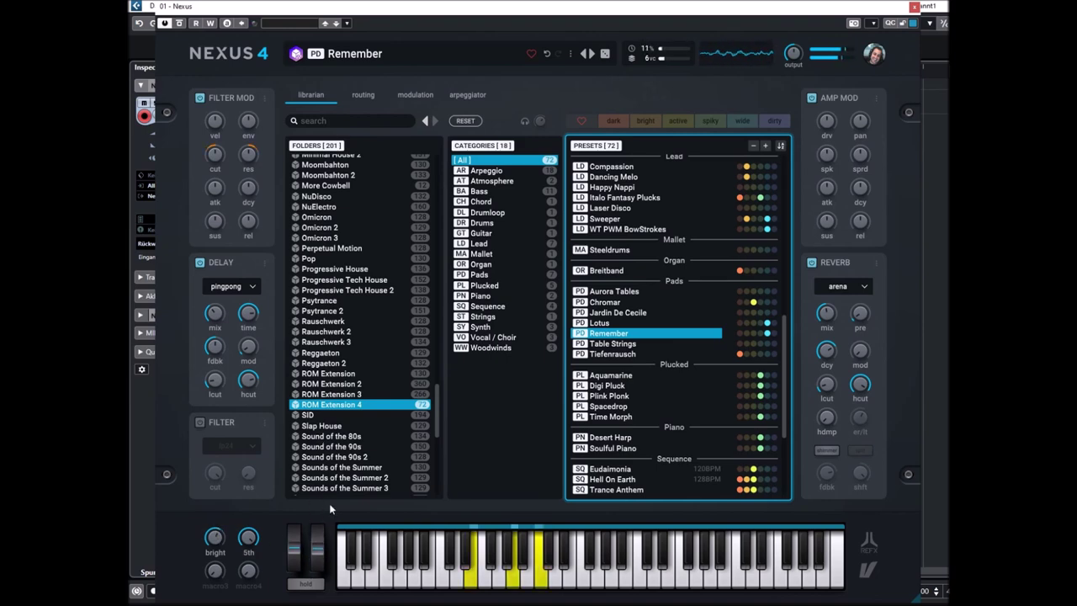
click(597, 347)
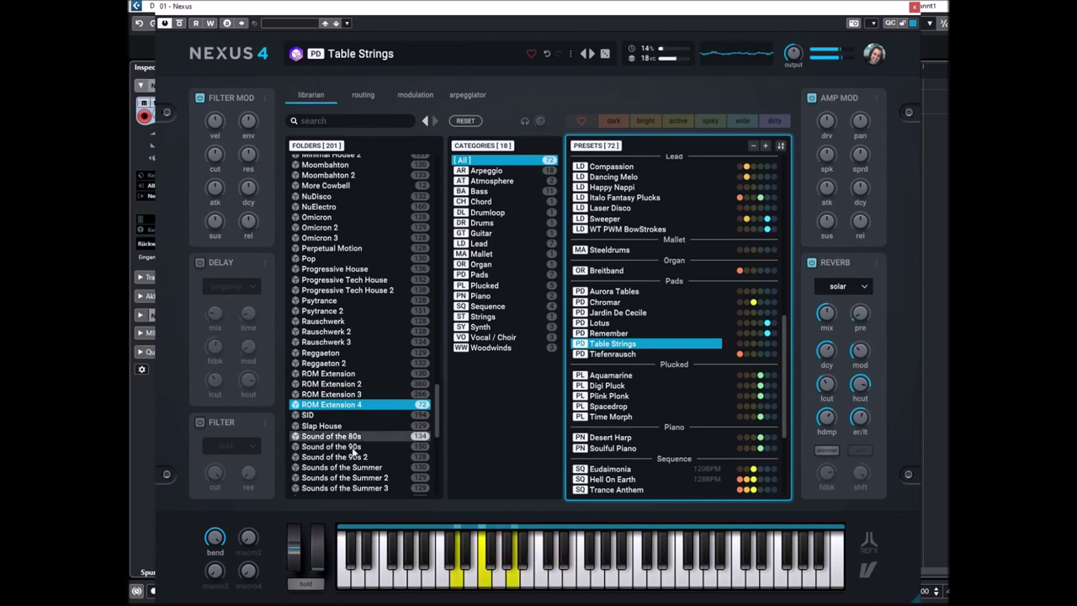
Step: Load the Tiefenrausch pad preset and sweep its filter cutoff modulation and noise macro
click(616, 356)
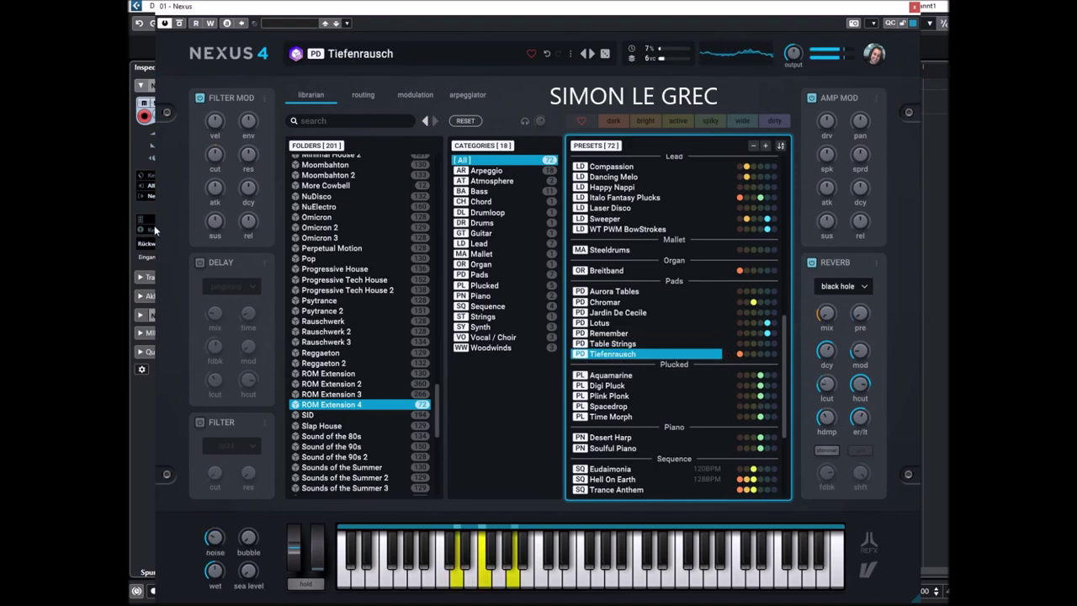
drag(211, 157, 218, 283)
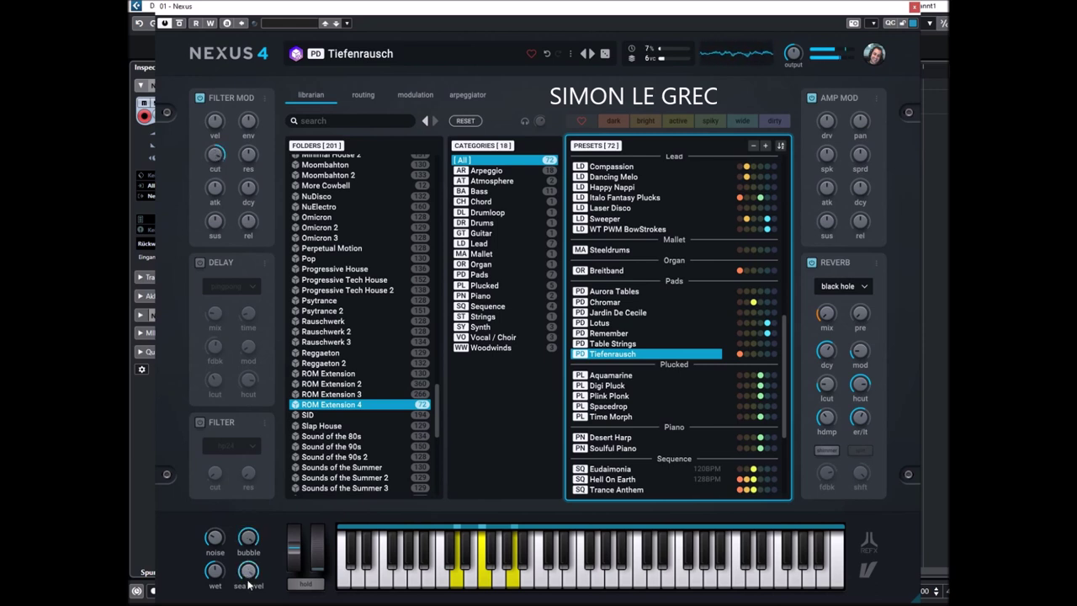
drag(215, 552, 214, 530)
Step: Audition the Aquamarine, Digi Pluck and Plink Plonk plucked presets
click(609, 376)
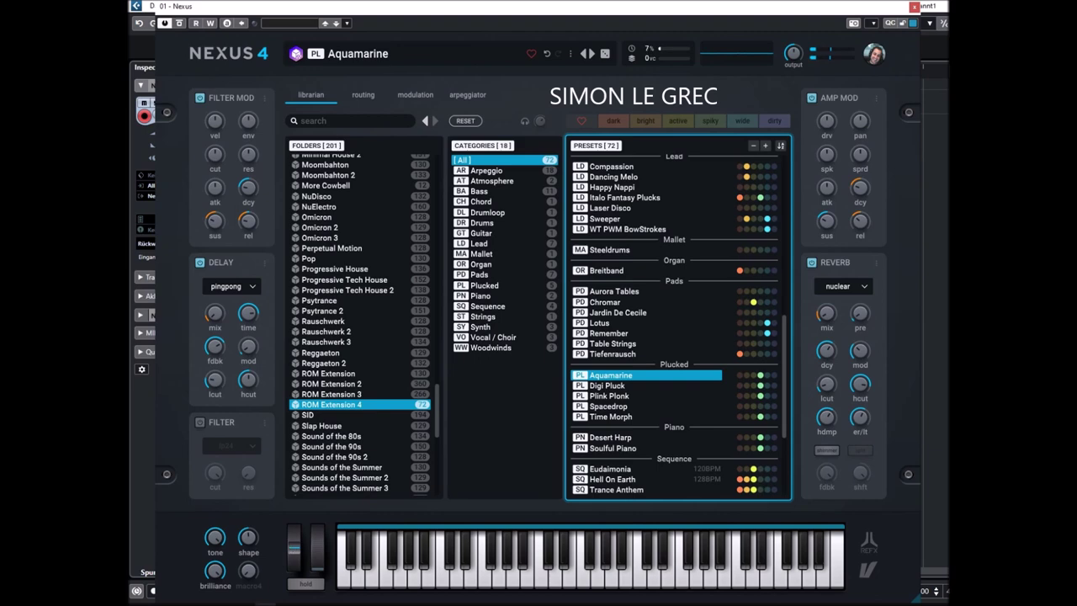
click(617, 386)
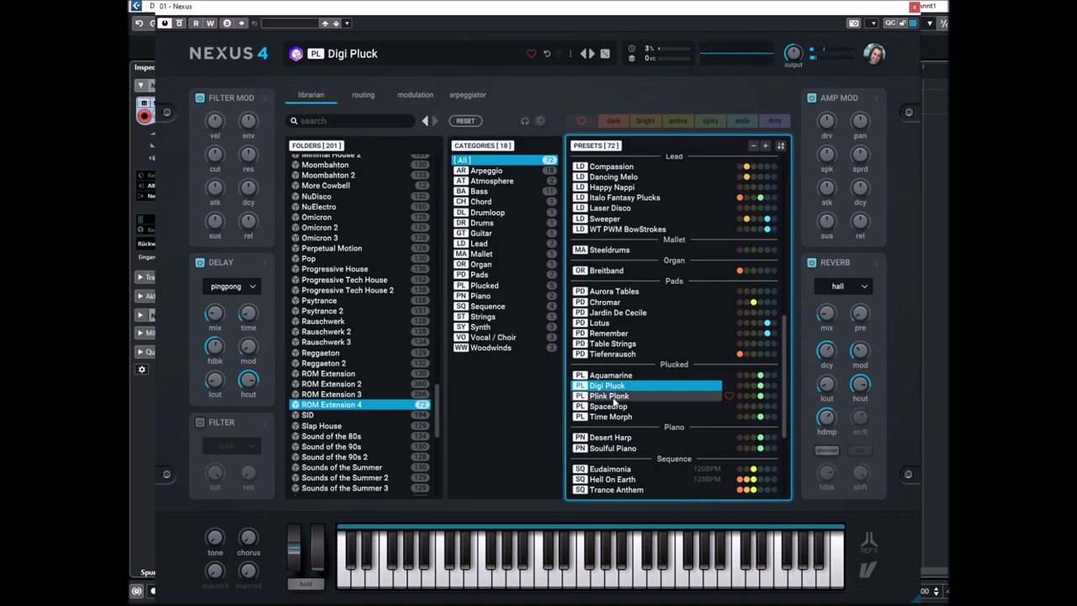
click(615, 396)
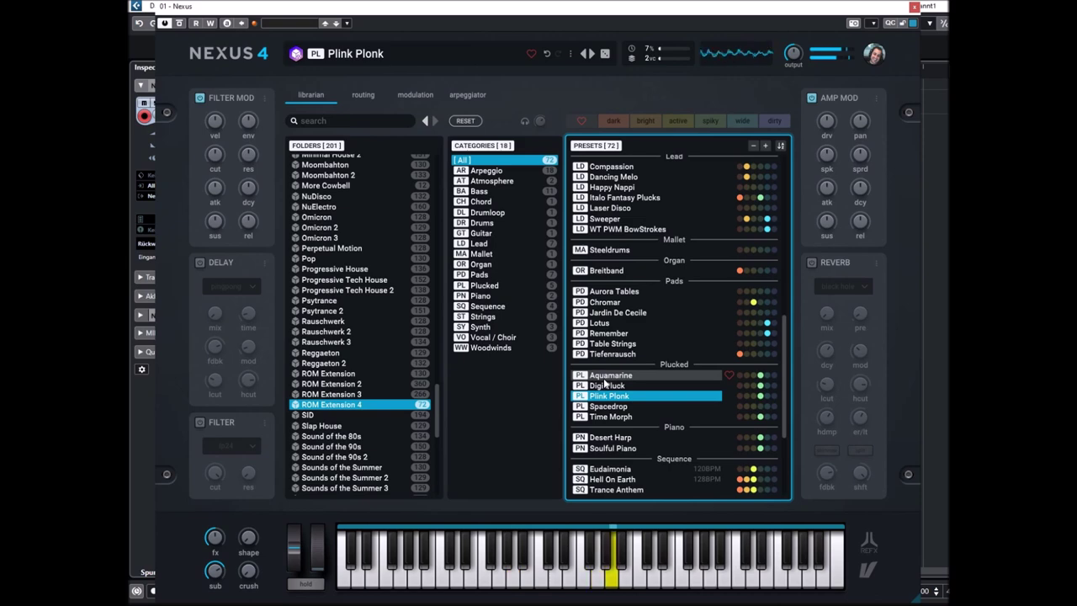
Step: Load the Spacedrop plucked preset and adjust its modulation wheel and filter cutoff modulation
click(602, 407)
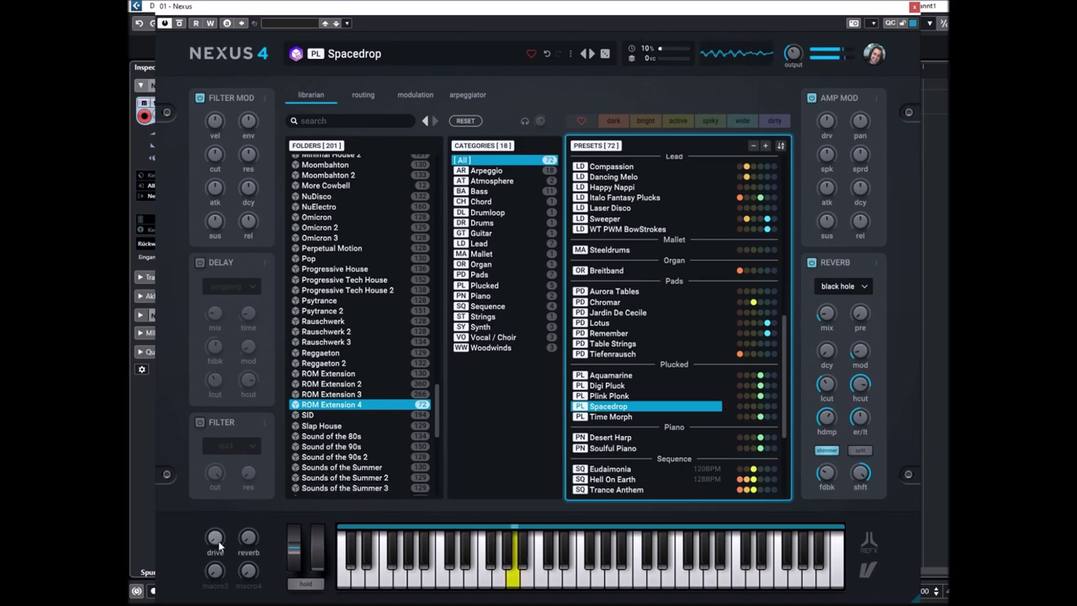
drag(318, 522, 319, 562)
mouse_move(213, 154)
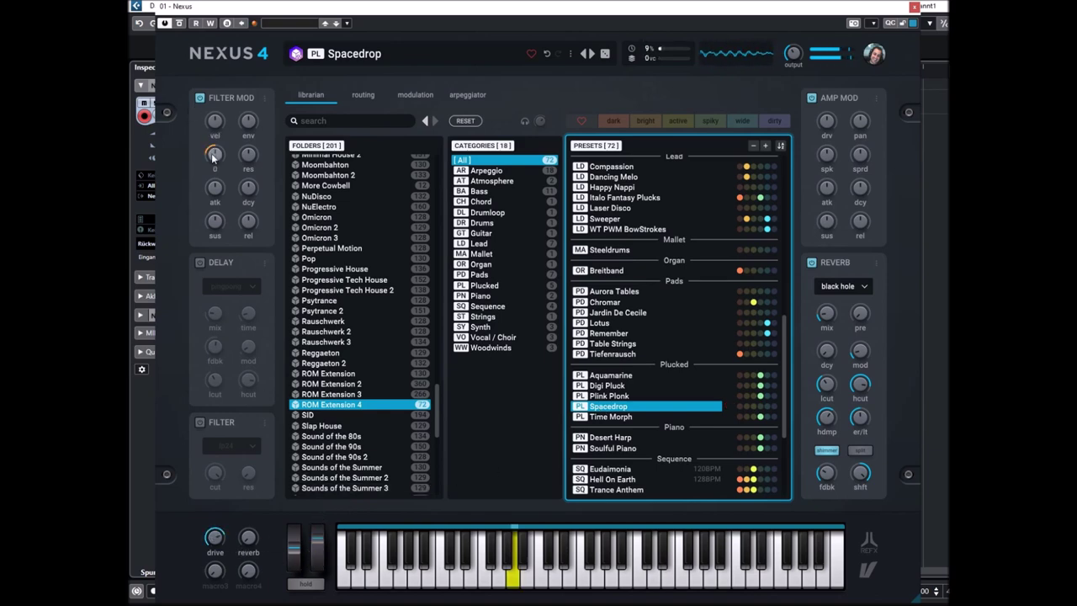
drag(213, 154, 215, 157)
Step: Audition the Time Morph pluck, Desert Harp and Soulful Piano pianos, and Eudaimonia sequence presets
click(602, 419)
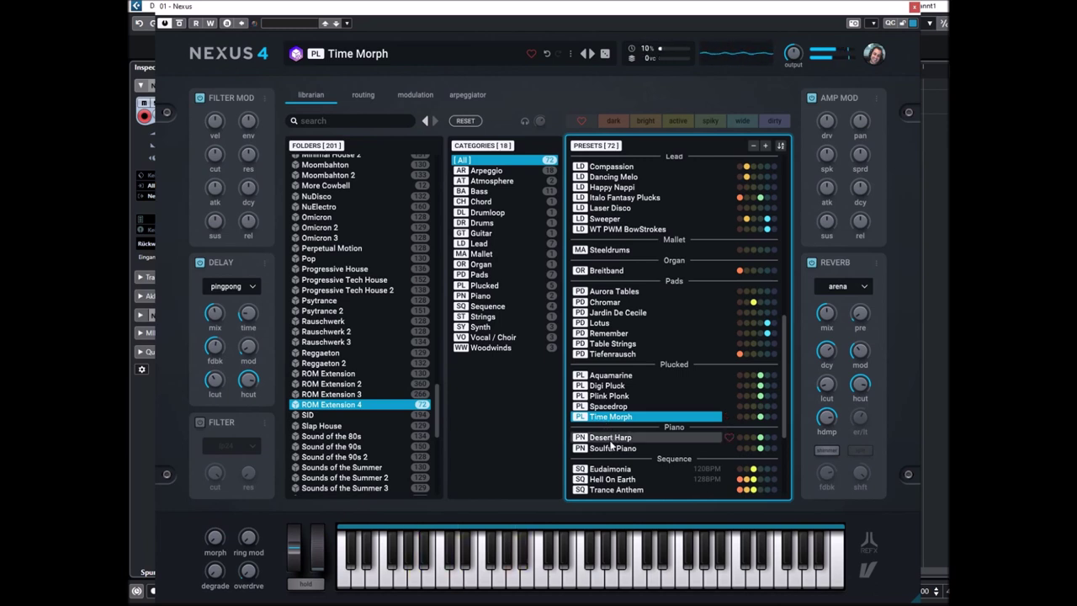
click(612, 438)
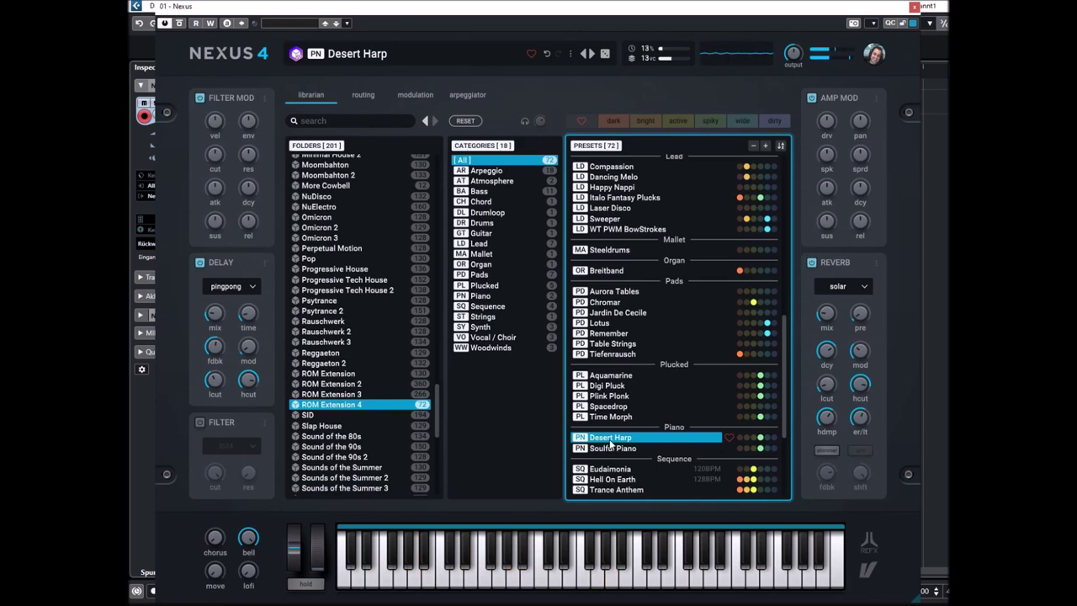
scroll(612, 444, down, 3)
click(609, 346)
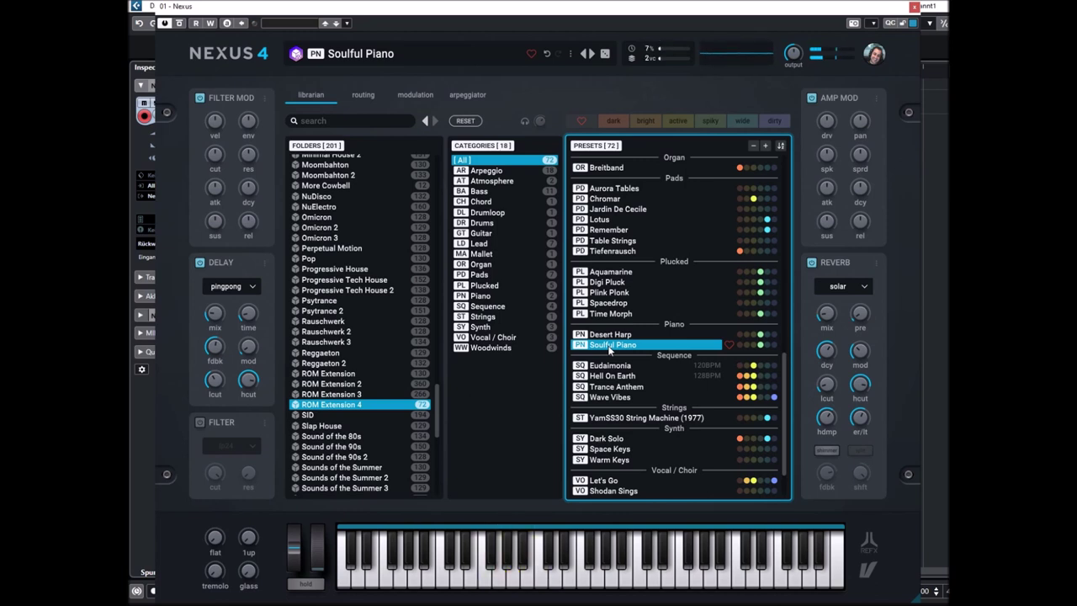
click(603, 366)
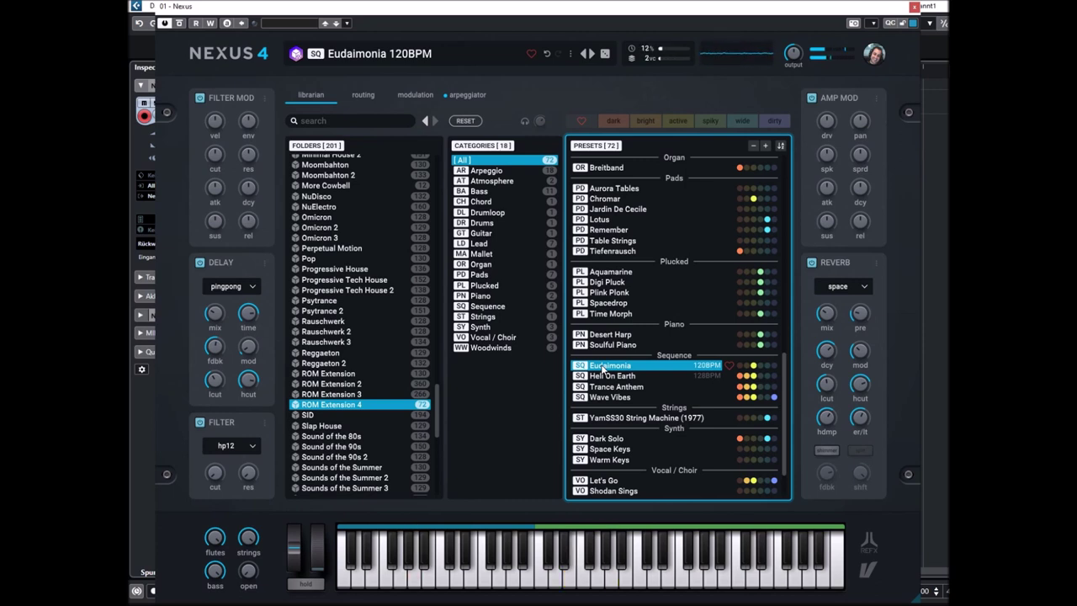
Step: Load the Hell On Earth sequence preset and enable random unison with more voices on its WT4 oscillator
click(606, 379)
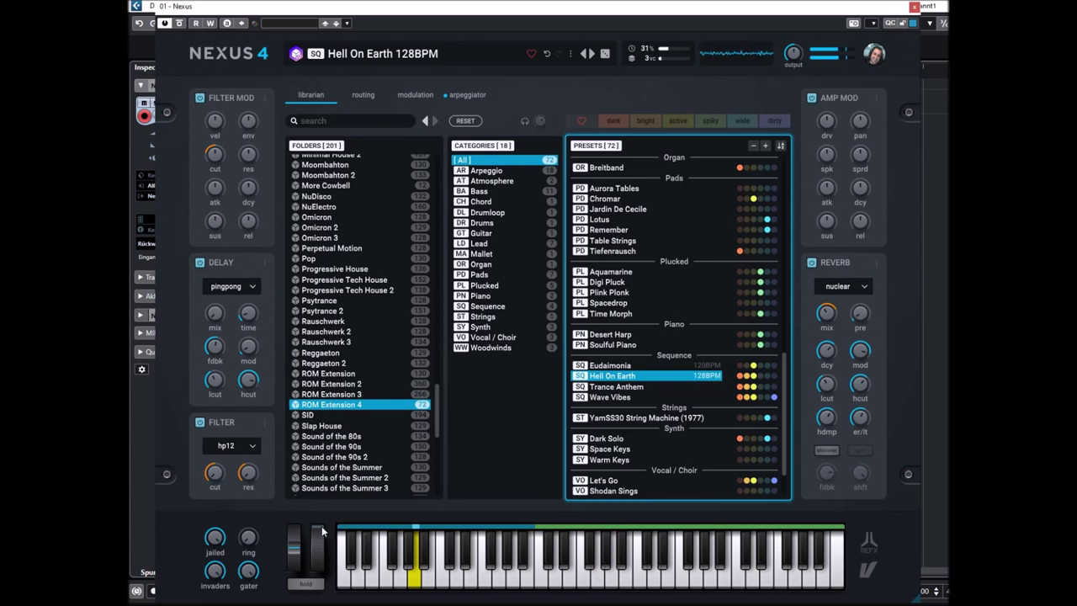
mouse_move(214, 154)
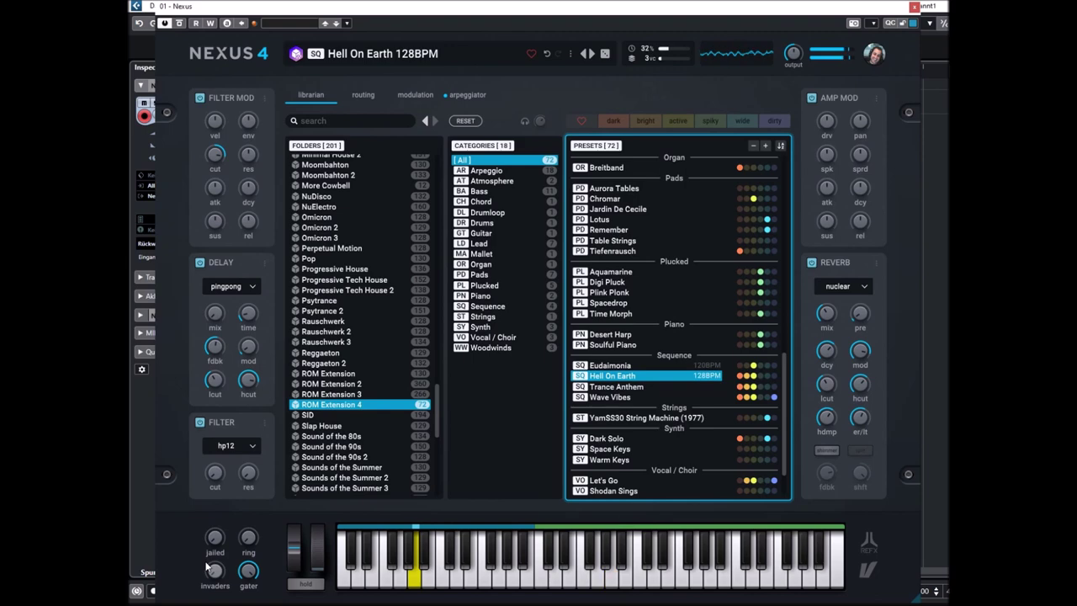
click(368, 94)
click(476, 164)
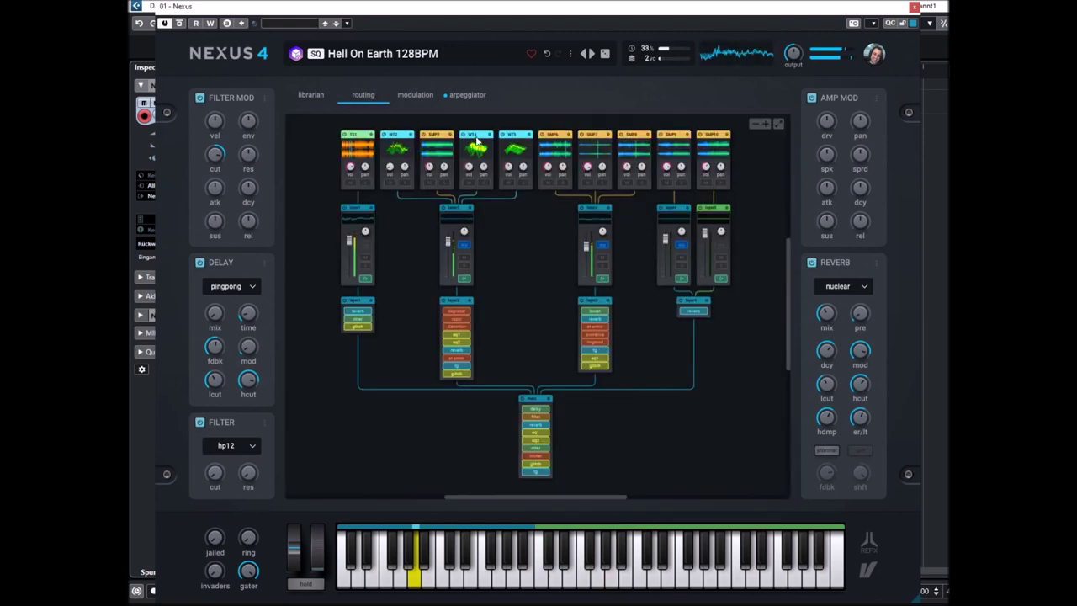
click(627, 405)
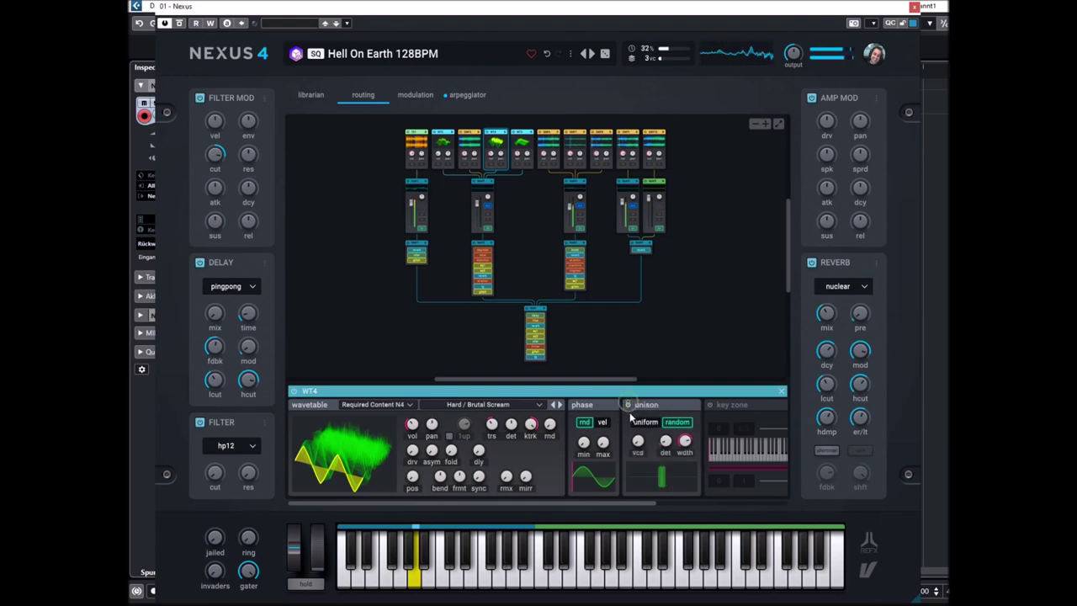
drag(638, 443, 639, 434)
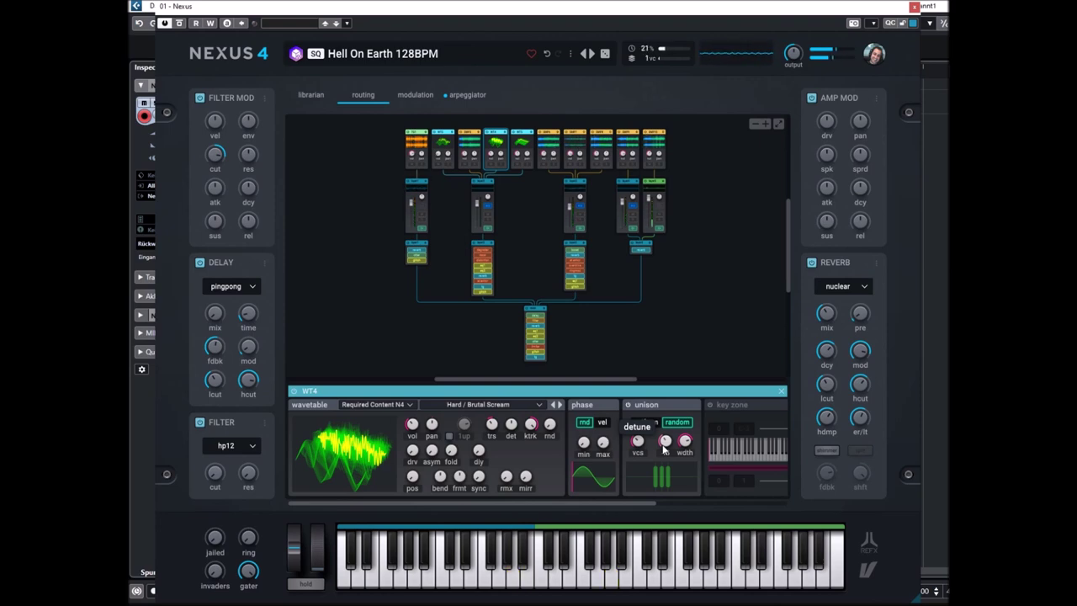
Step: Return to the preset library and audition the Trance Anthem sequence preset
click(309, 95)
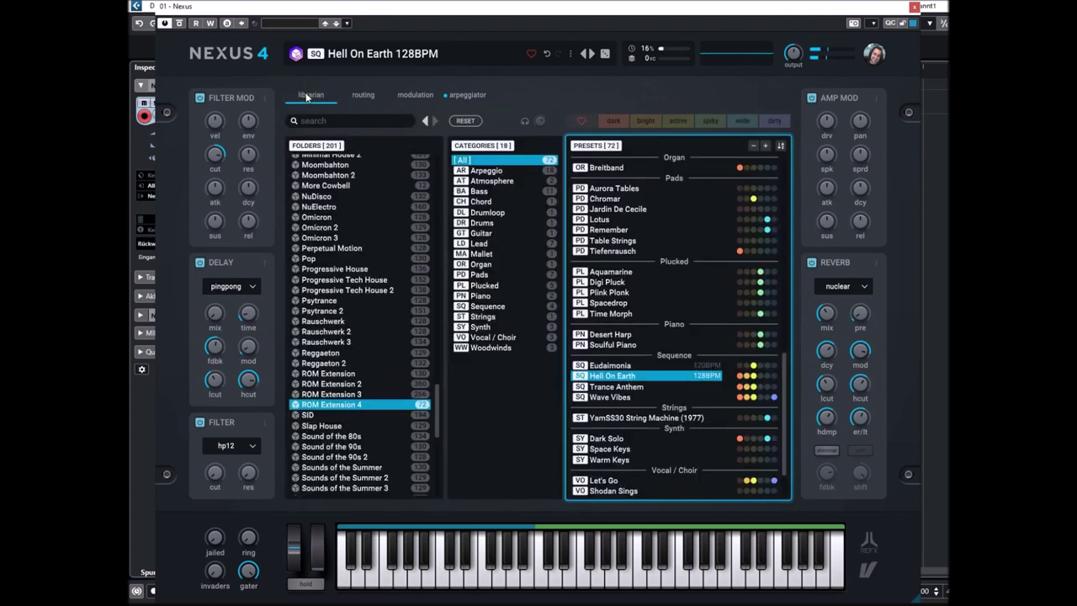
click(609, 388)
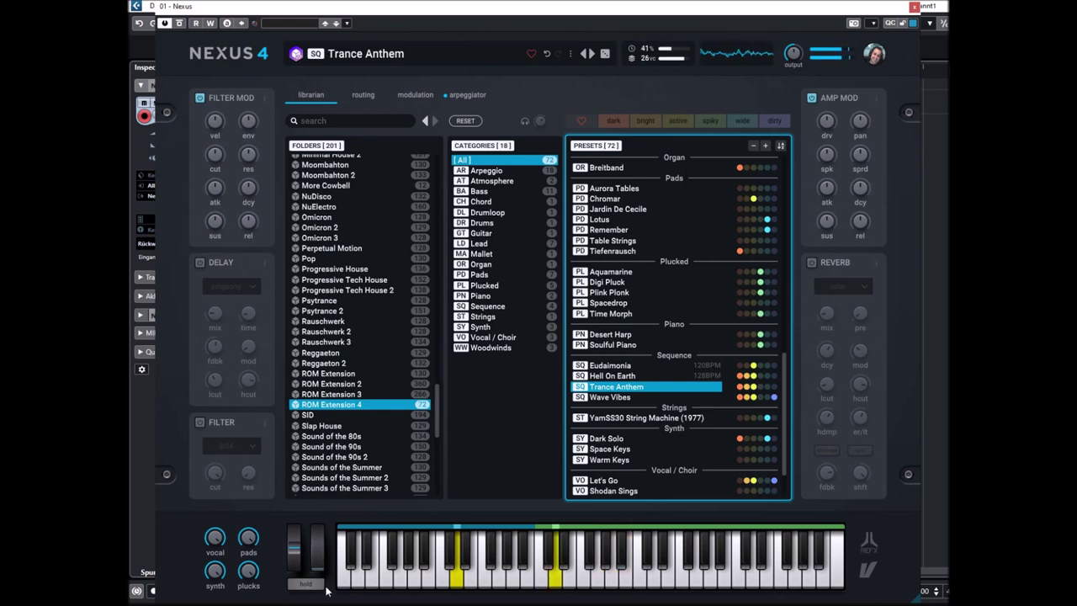
Step: Load the Wave Vibes sequence preset and try its modulation wheel, power ld macro and filter cutoff modulation
click(600, 397)
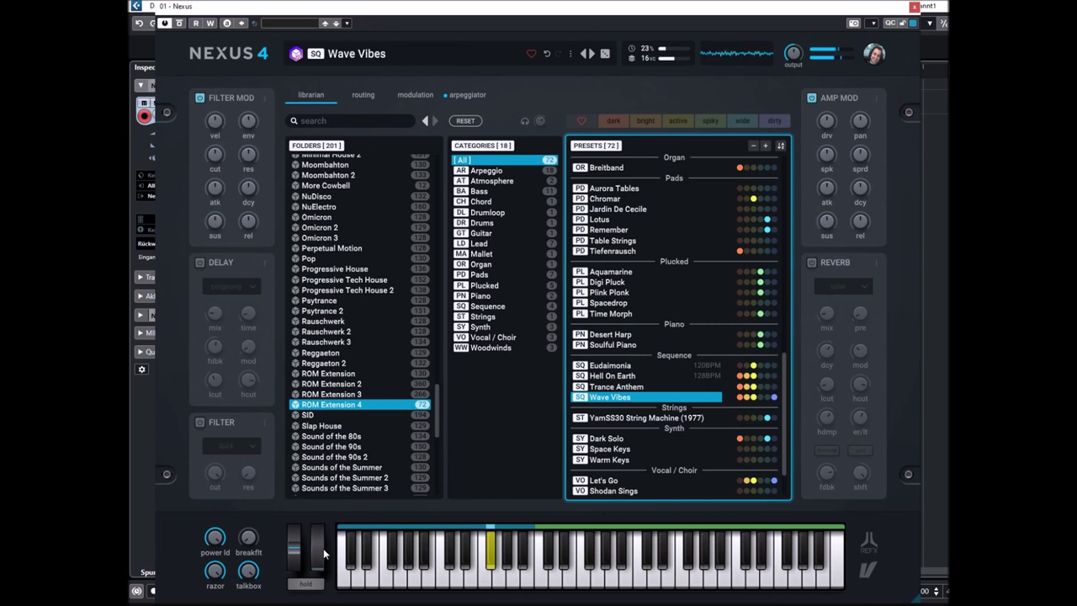
drag(319, 519, 325, 560)
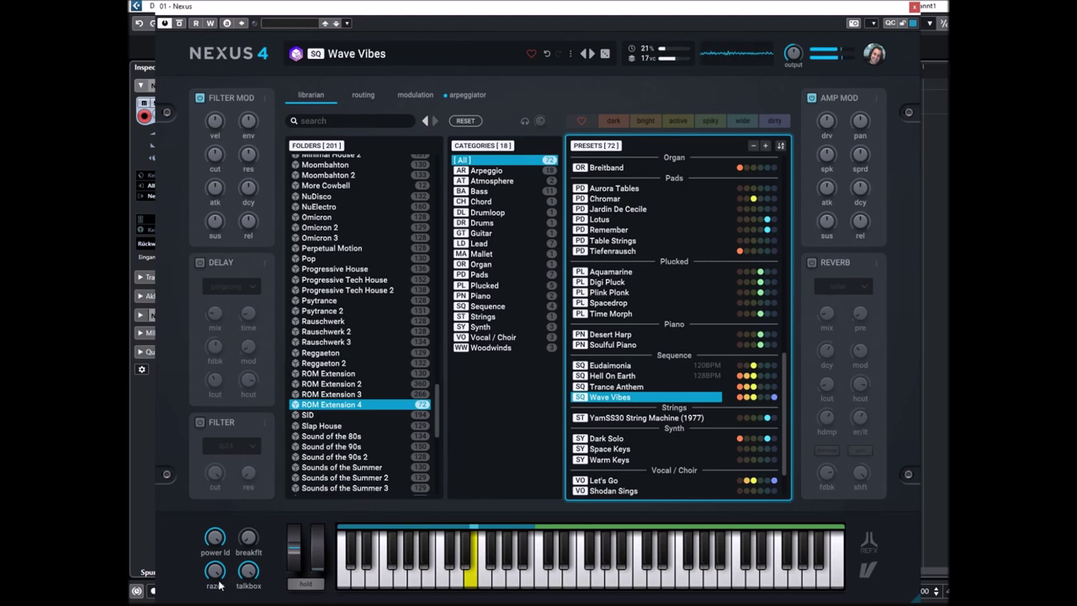
mouse_move(217, 543)
mouse_down()
mouse_move(216, 523)
mouse_move(217, 543)
mouse_up()
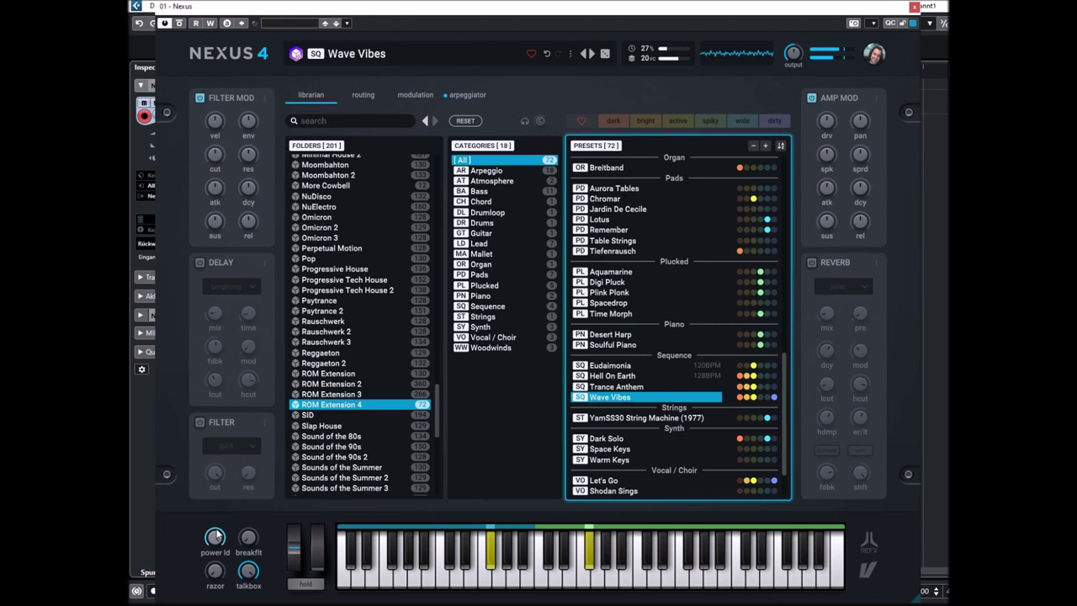
drag(215, 156, 215, 147)
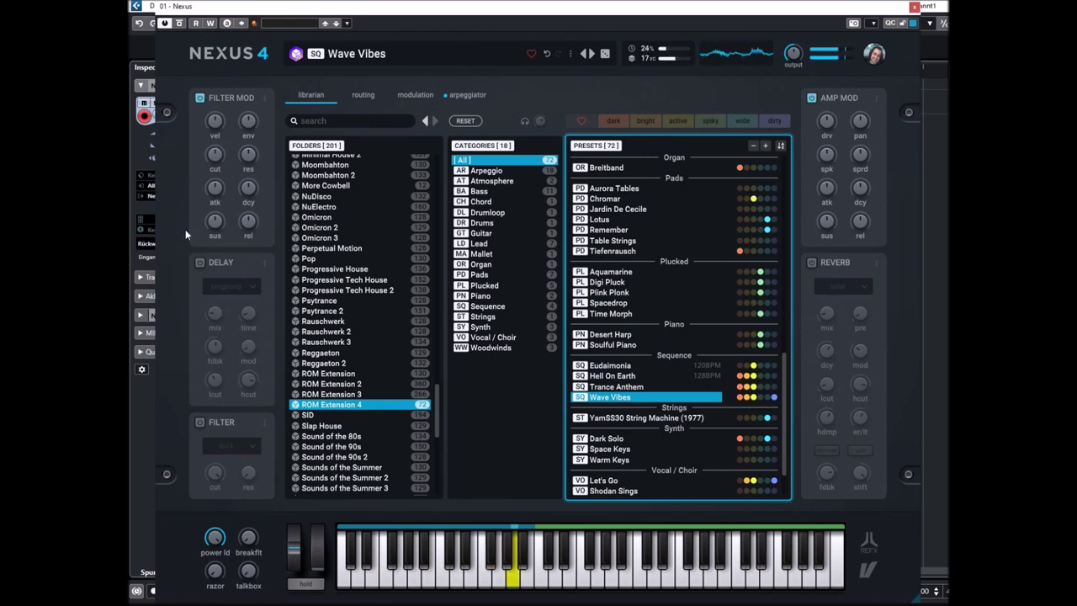
Step: Sweep the Wave Vibes preset's filter cutoff modulation up to about +116 and back down past -54
drag(214, 154, 214, 155)
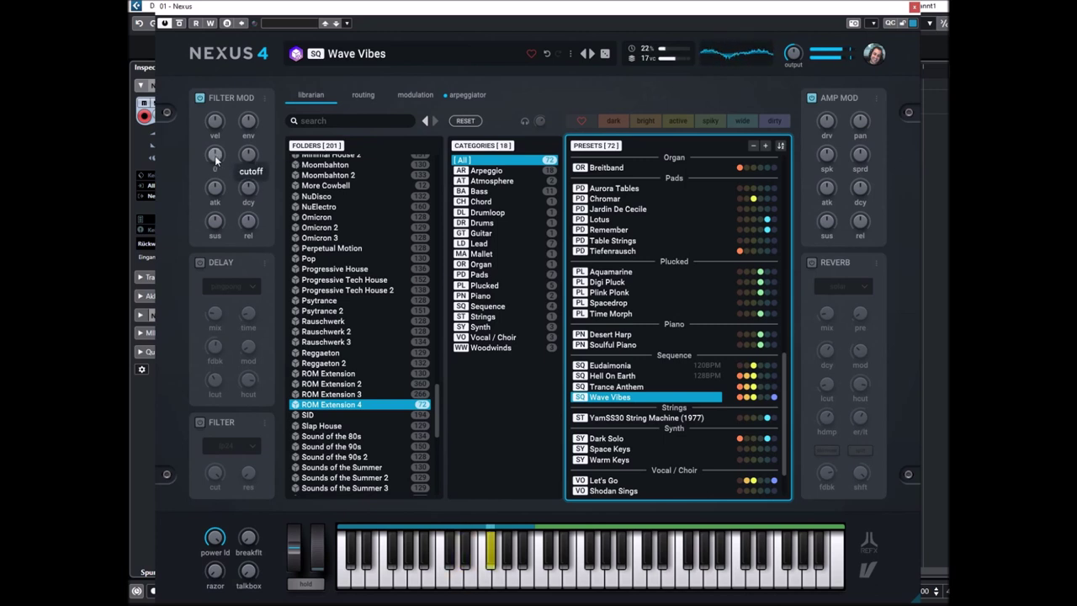
drag(215, 154, 215, 126)
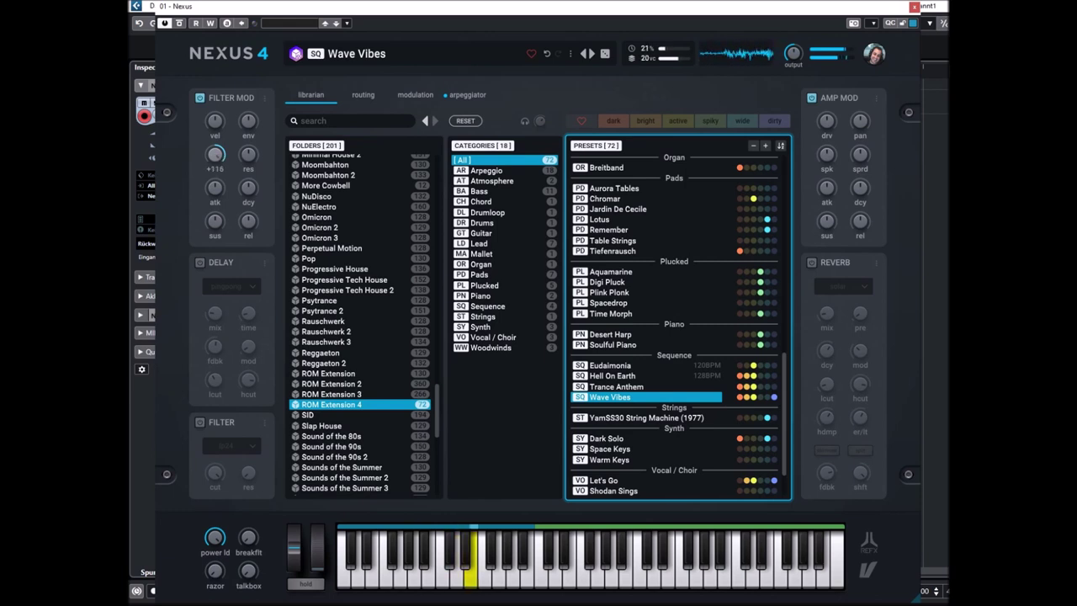
drag(215, 122, 216, 168)
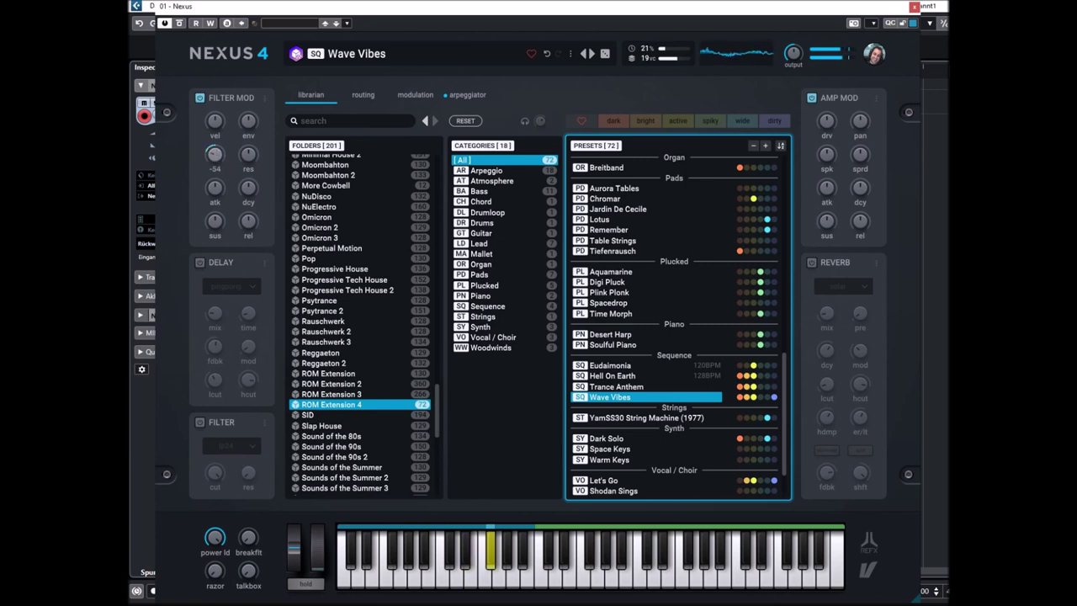
drag(216, 168, 216, 176)
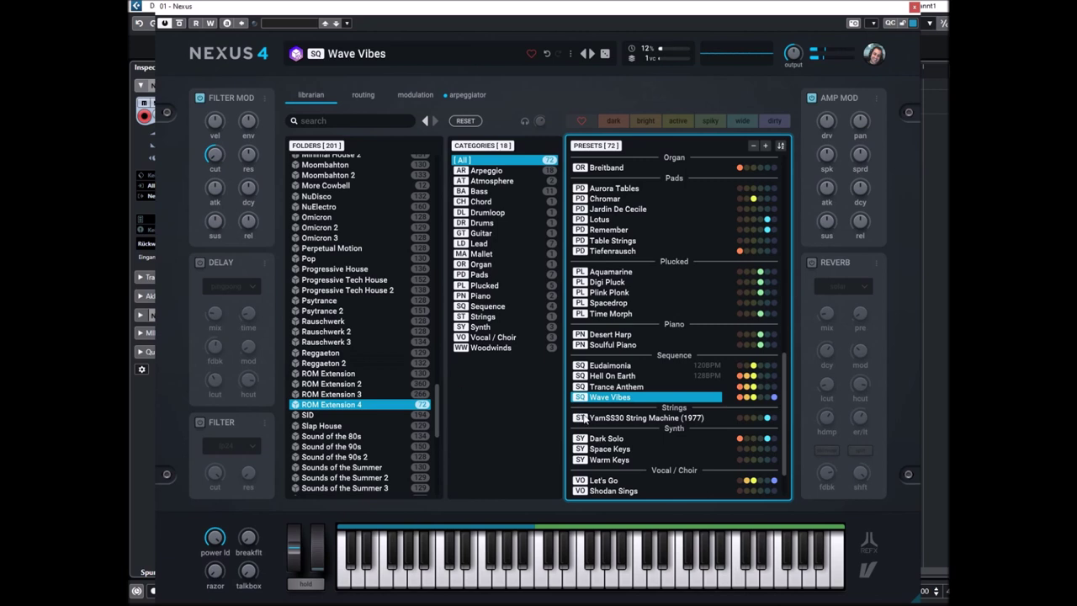
Step: Audition the YamSS30 String Machine (1977), Dark Solo and Space Keys presets, raising the delay mix on Space Keys
click(618, 419)
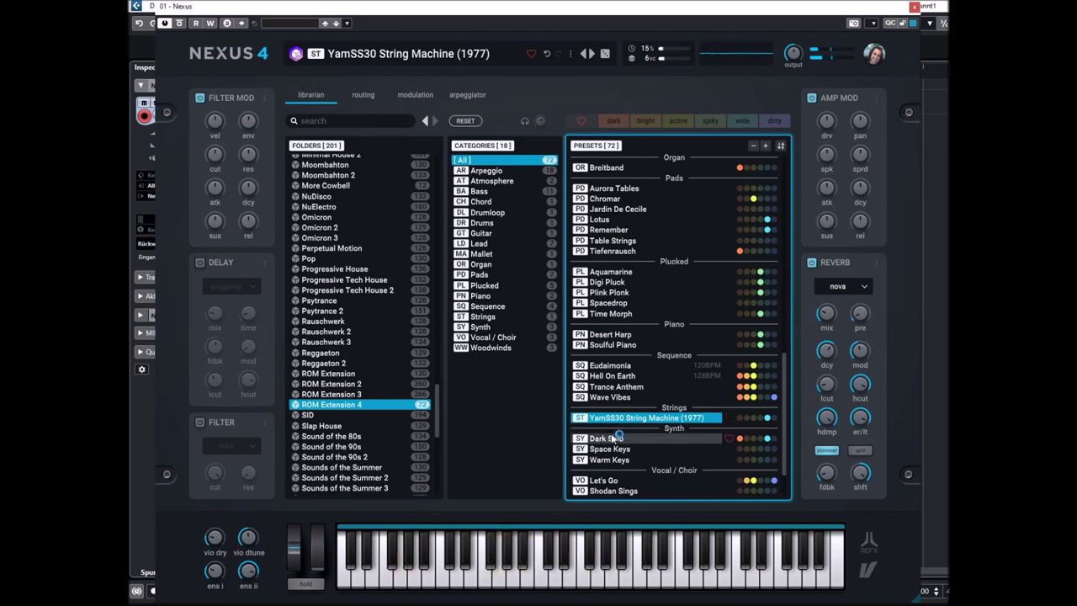
click(606, 440)
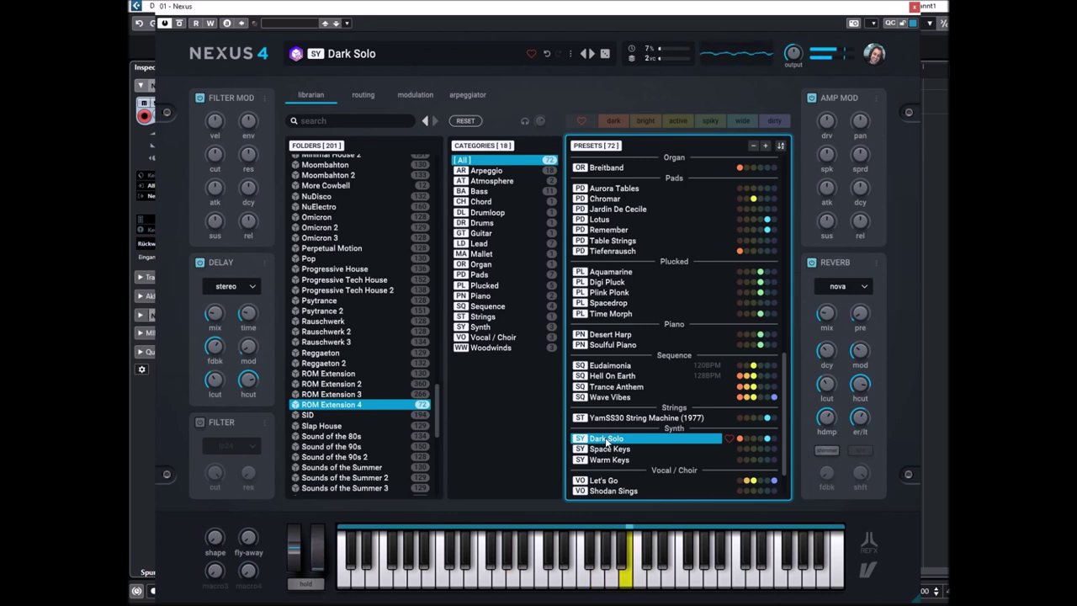
click(606, 450)
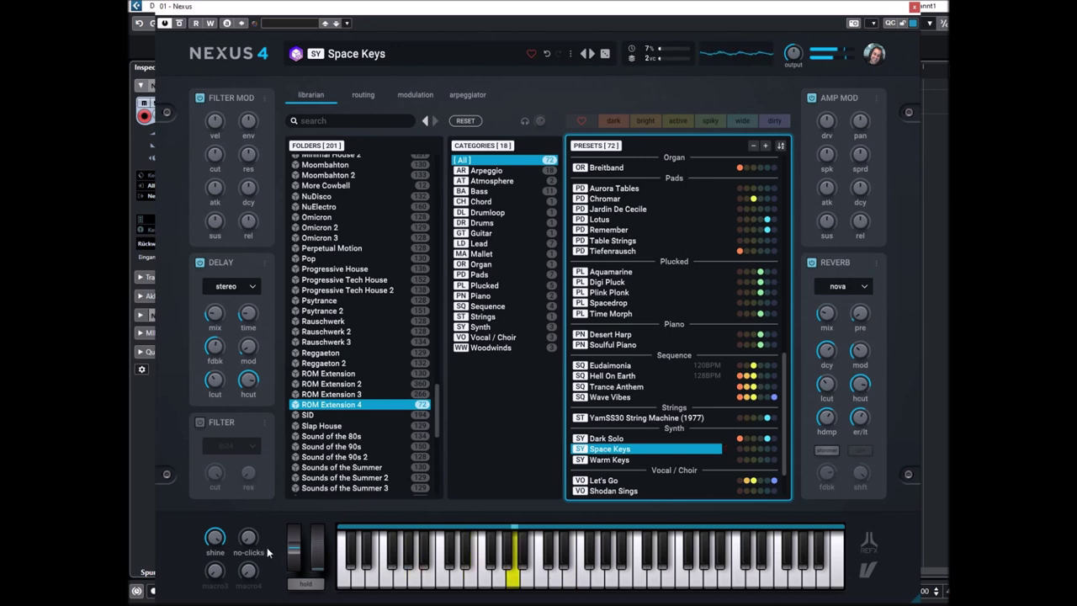
mouse_move(219, 313)
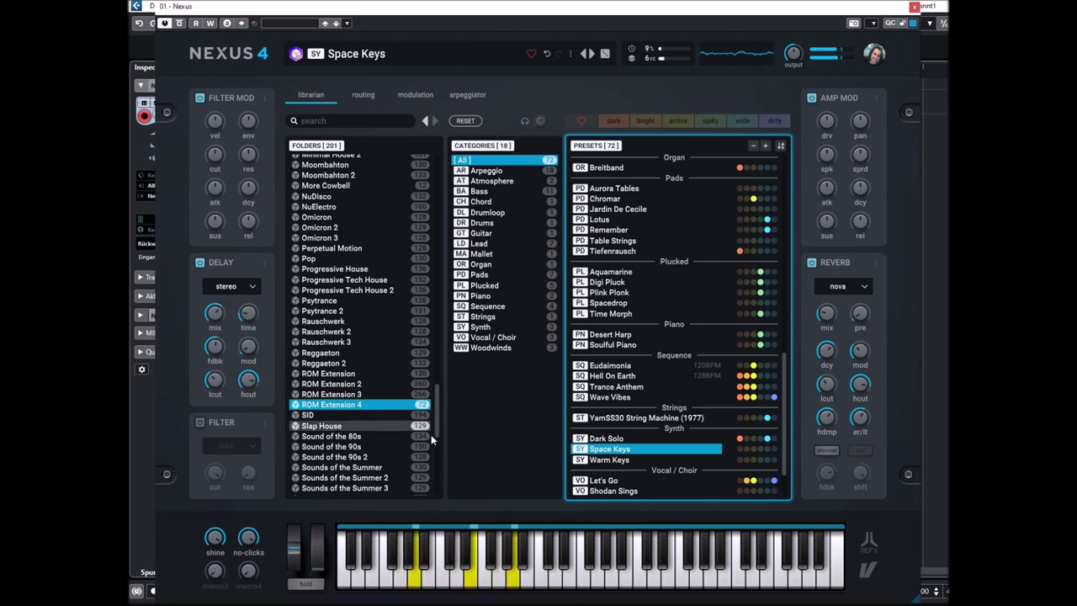
Step: Load the Warm Keys synth preset and enable its pingpong delay
click(601, 460)
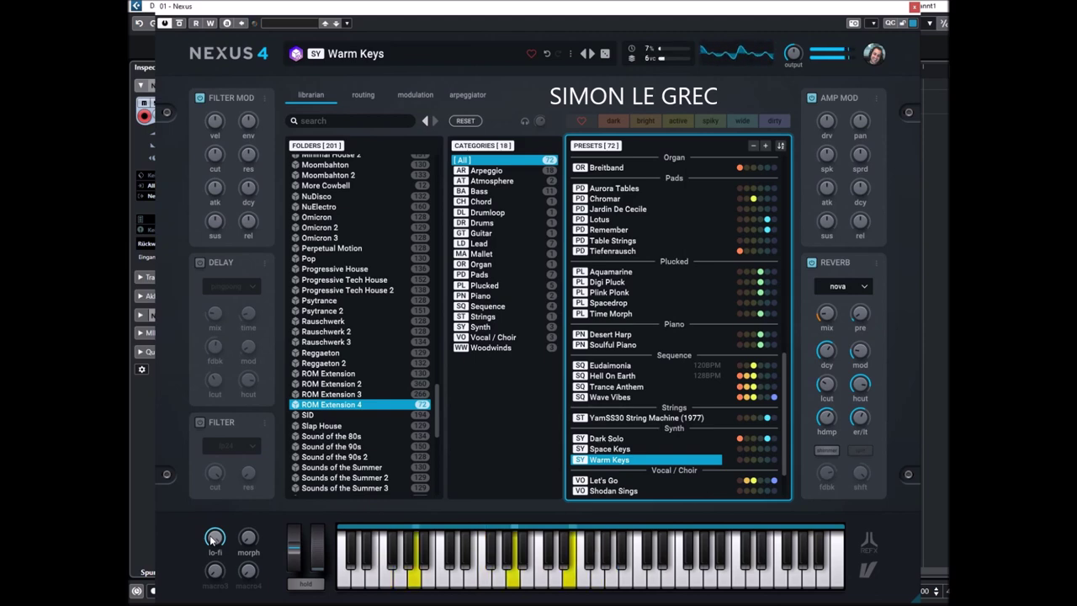
click(201, 266)
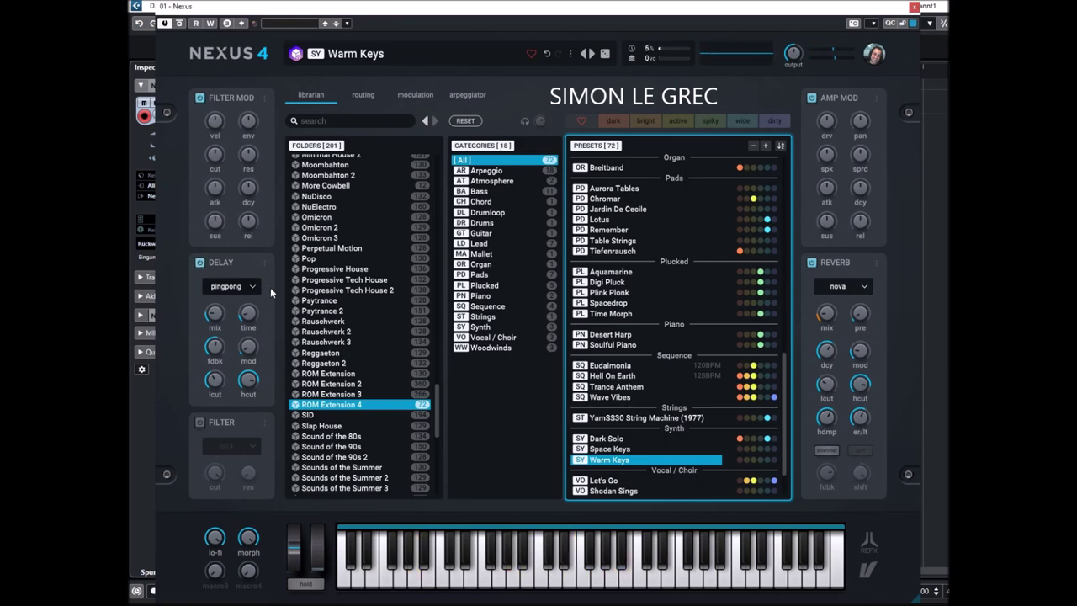
Step: Load the Let's Go vocal preset and try its chorus and full robot macros
scroll(575, 314, down, 1)
scroll(575, 314, down, 1)
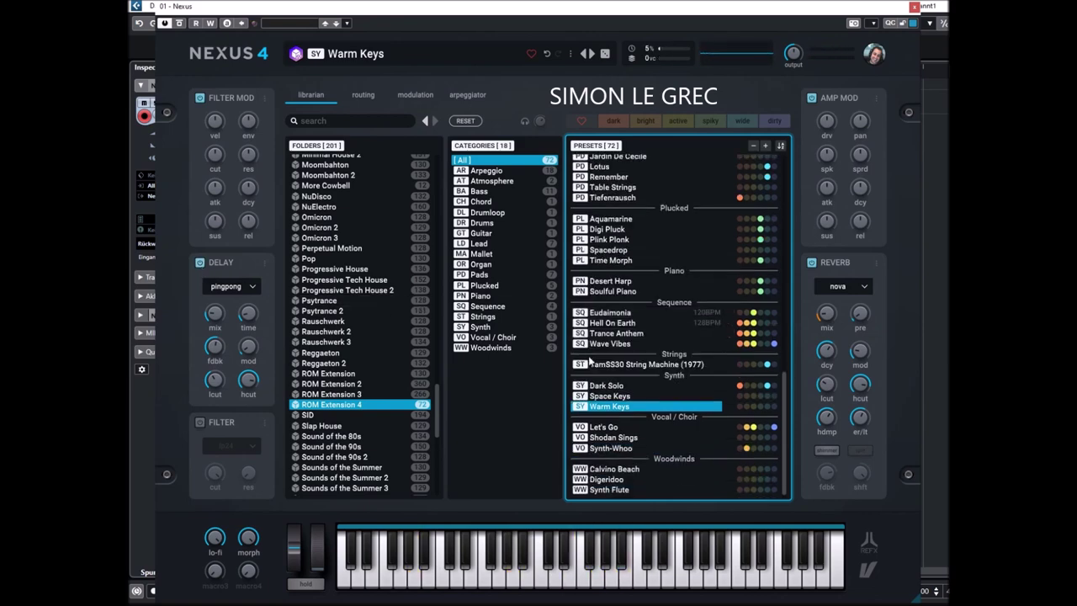
click(597, 427)
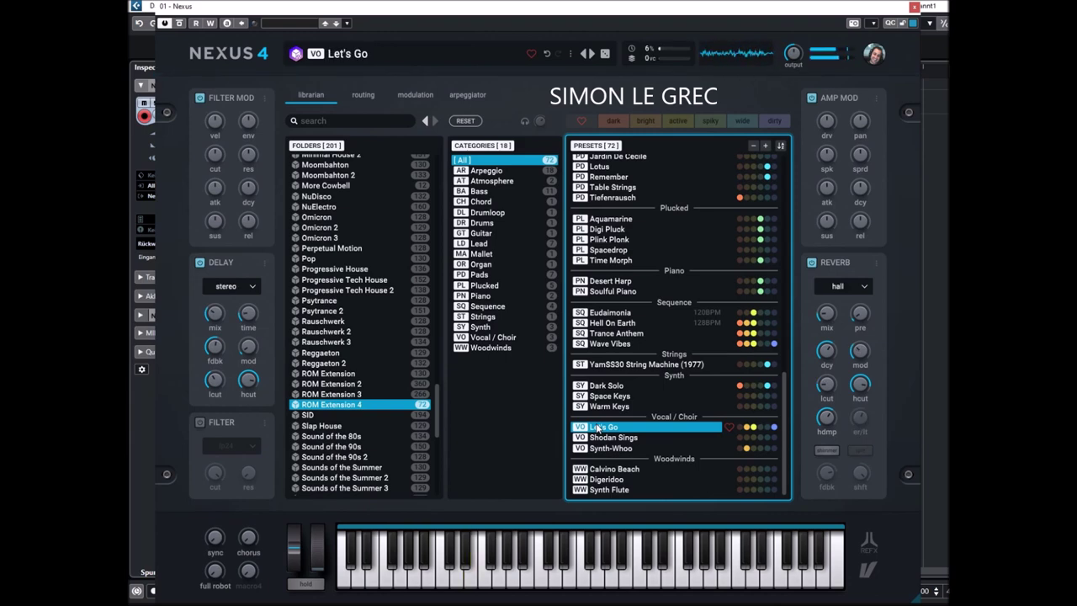
click(255, 541)
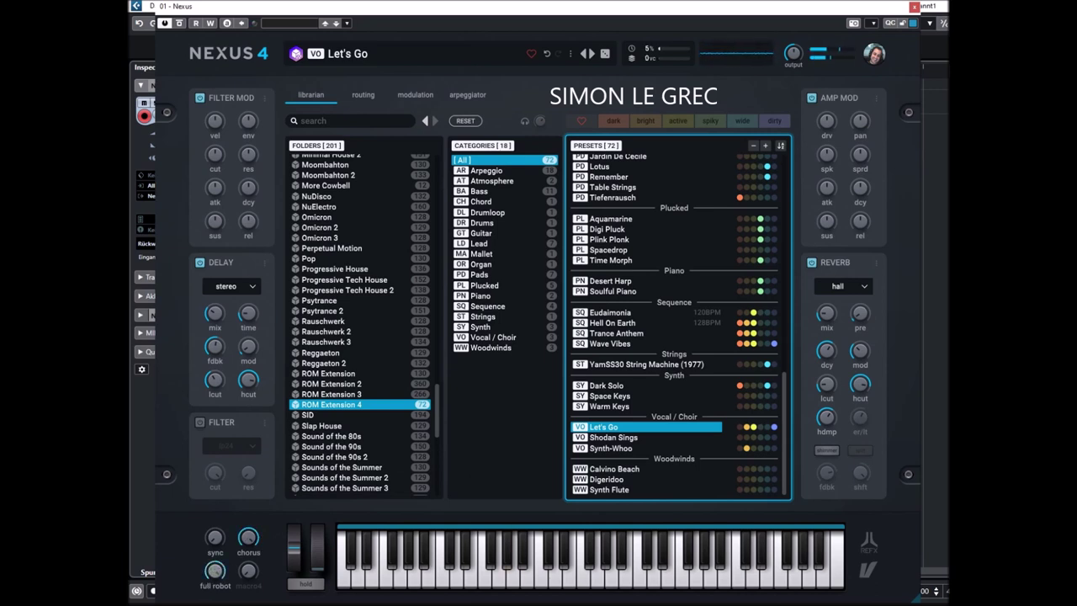
click(216, 574)
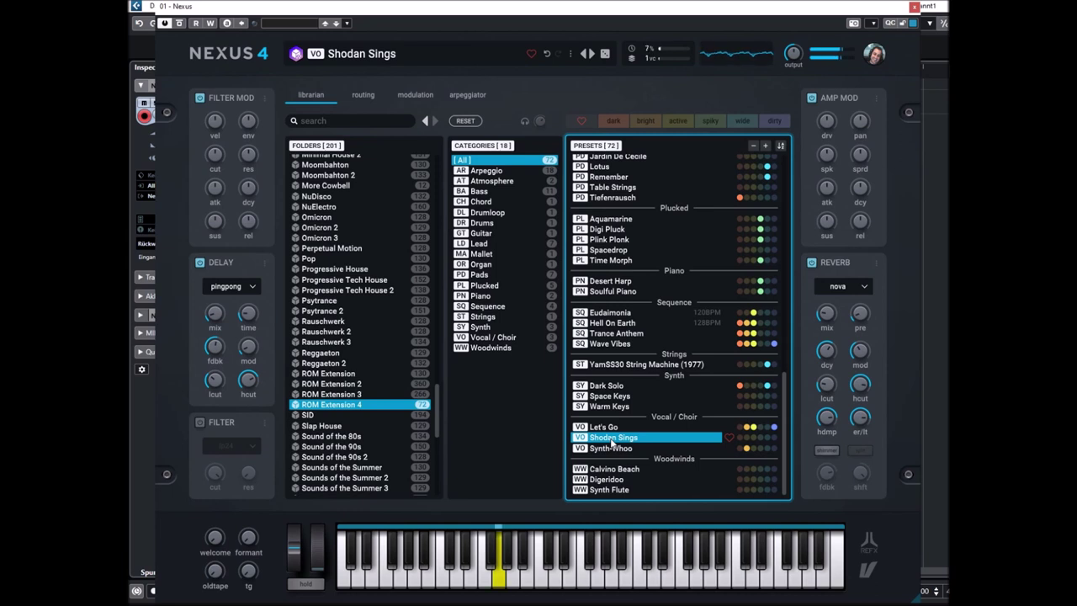
Step: Try the formant and welcome macros on the Shodan Sings vocal preset and audition the Synth-Whoo preset
click(250, 540)
click(214, 537)
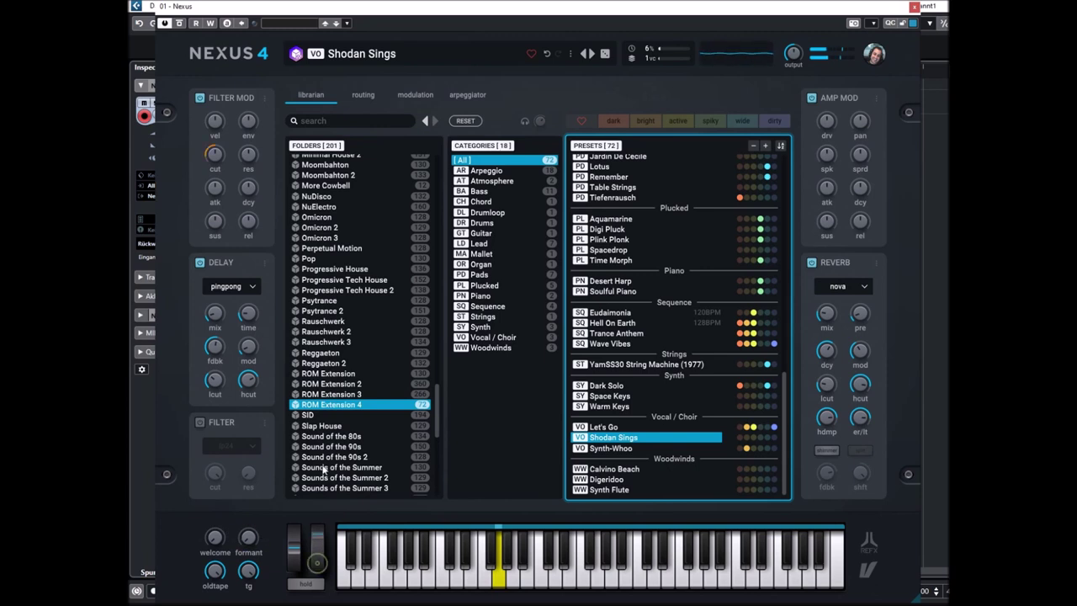
click(612, 451)
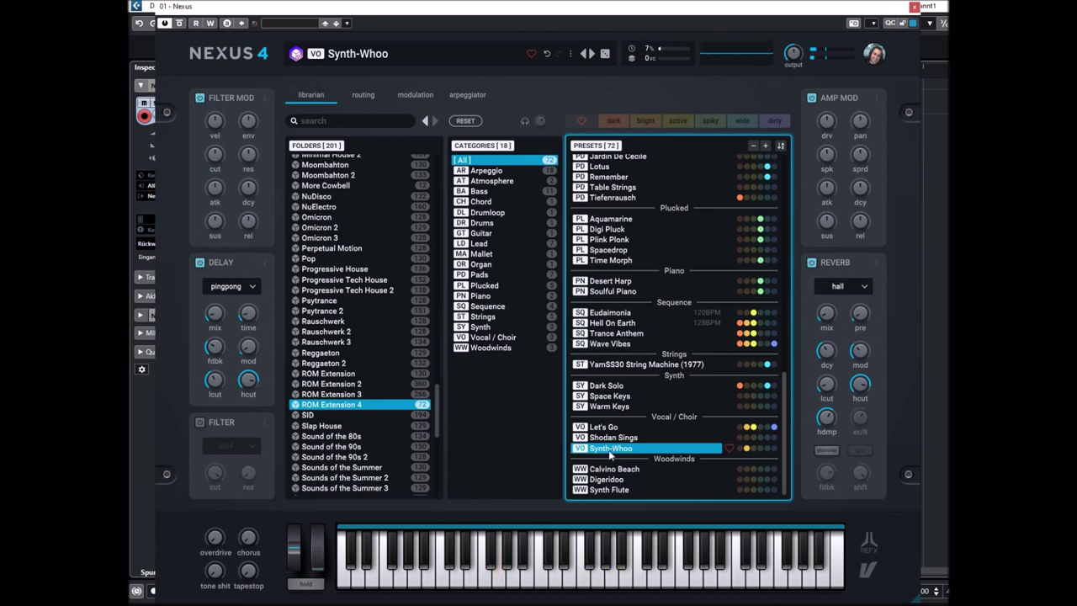
Step: Audition the Calvino Beach, Digeridoo and Synth Flute woodwind presets, lowering Synth Flute's filter cutoff modulation to about -51
click(607, 472)
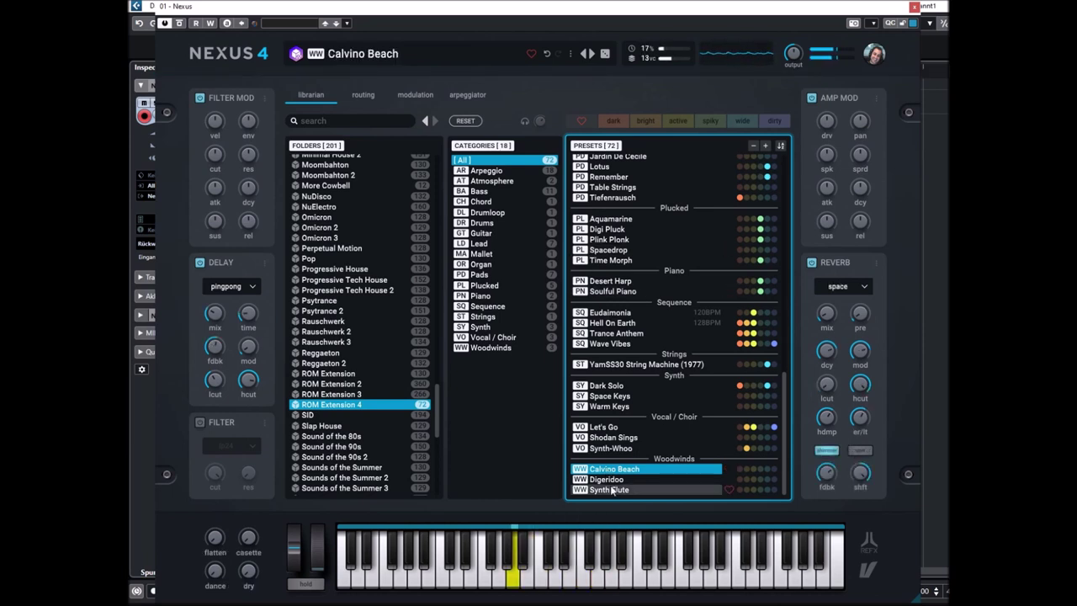
click(607, 480)
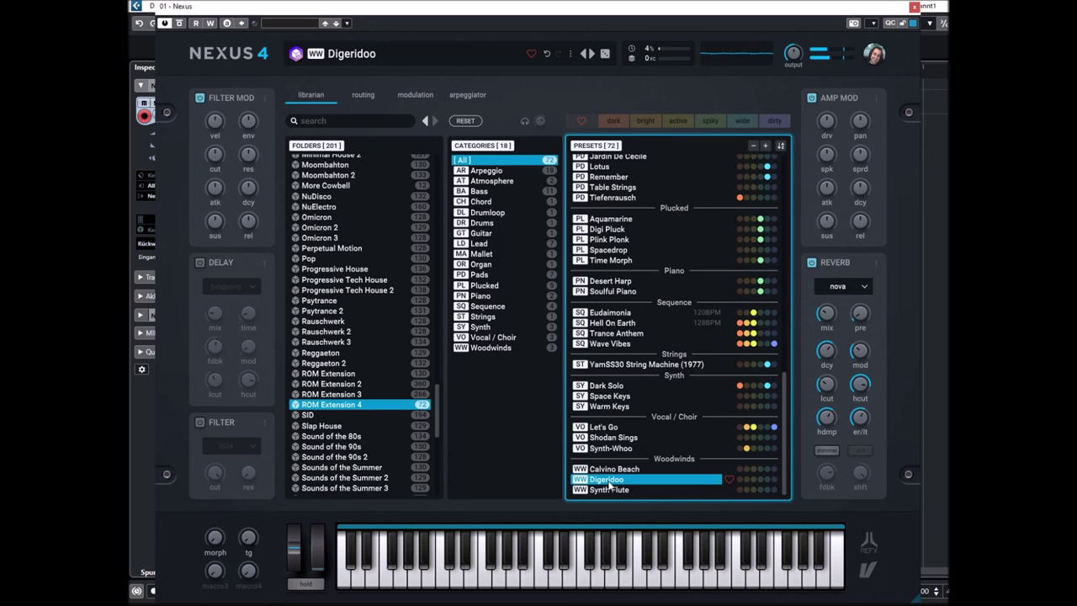
click(604, 492)
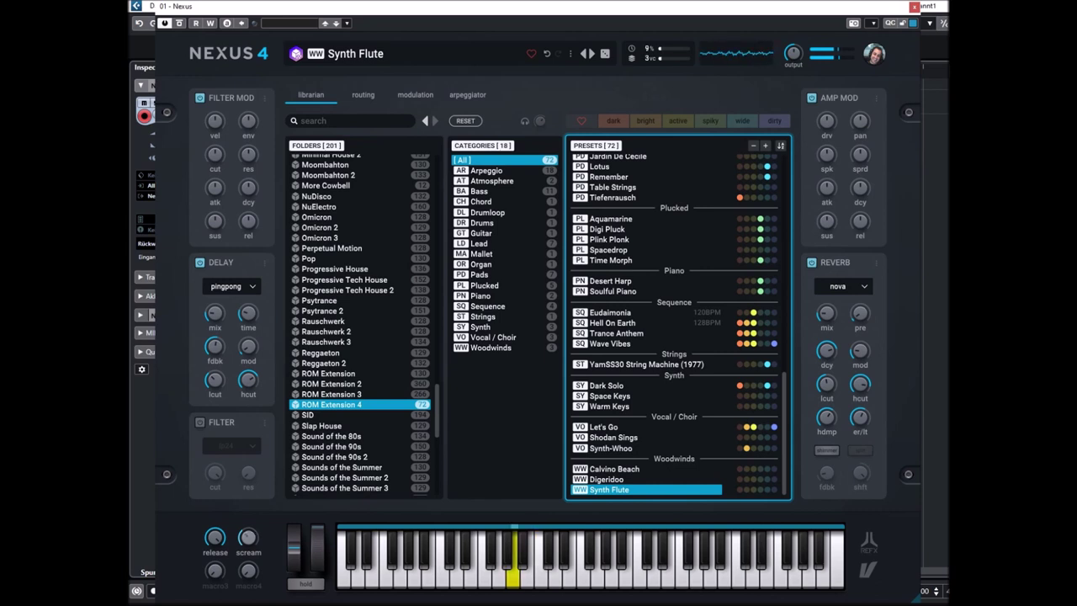
drag(214, 154, 221, 159)
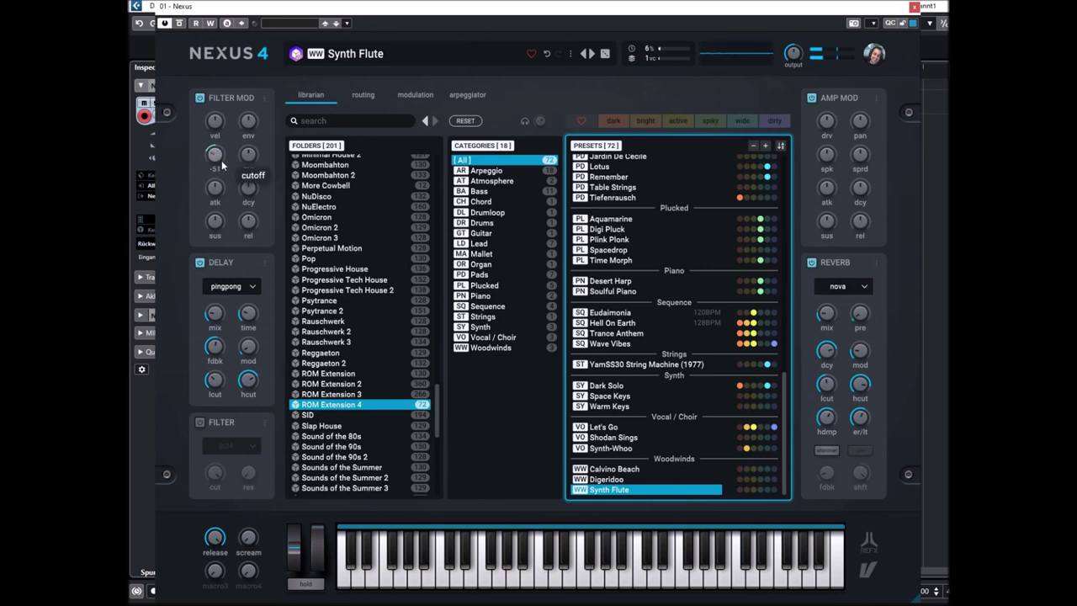